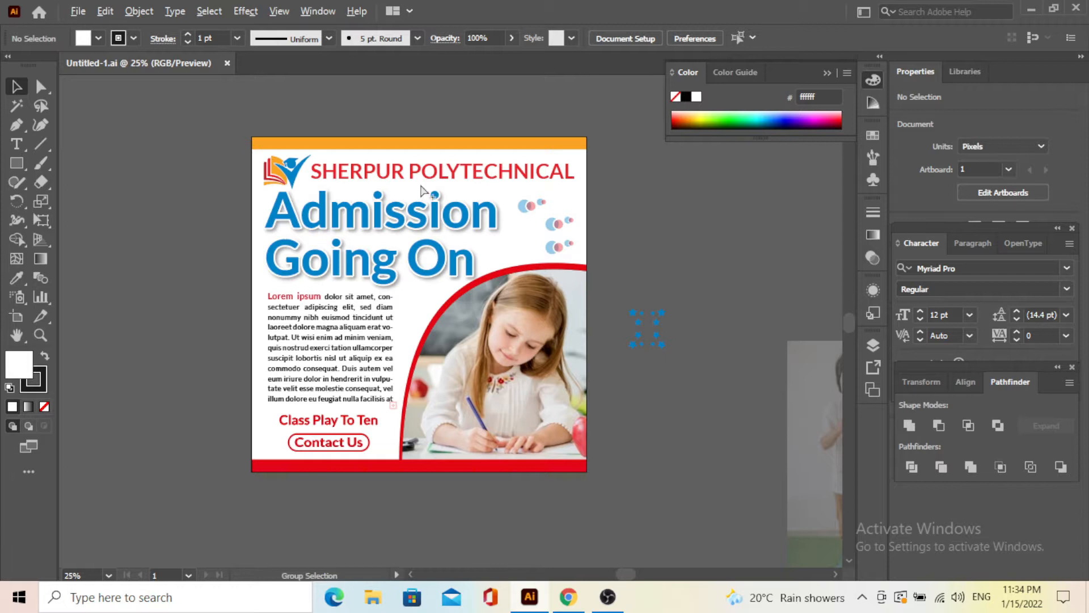
Step: Examine the finished Sherpur Polytechnical admission flyer, including its heading, body text and photo area
scroll(420, 184, up, 2)
scroll(414, 192, down, 3)
scroll(393, 218, down, 2)
scroll(388, 235, down, 3)
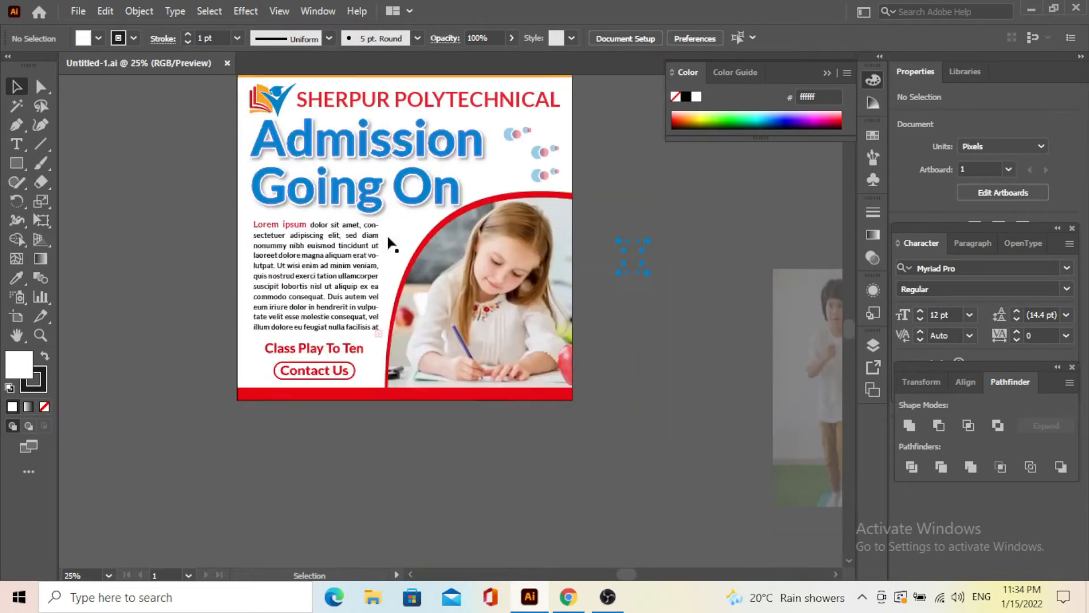
scroll(397, 261, down, 1)
scroll(456, 328, up, 2)
scroll(453, 307, down, 2)
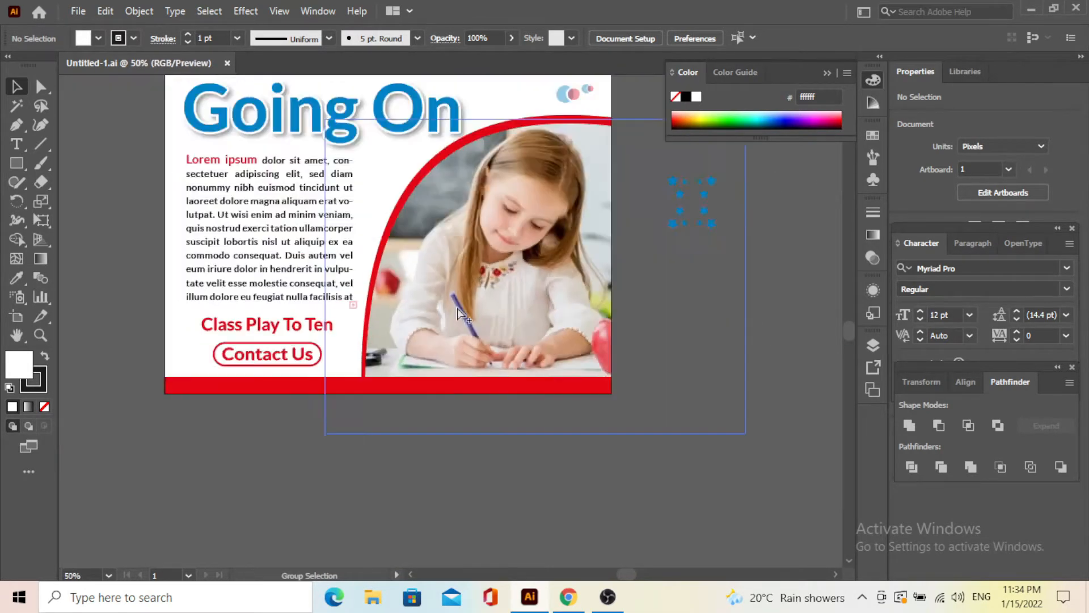
drag(452, 291, 430, 435)
scroll(472, 343, up, 1)
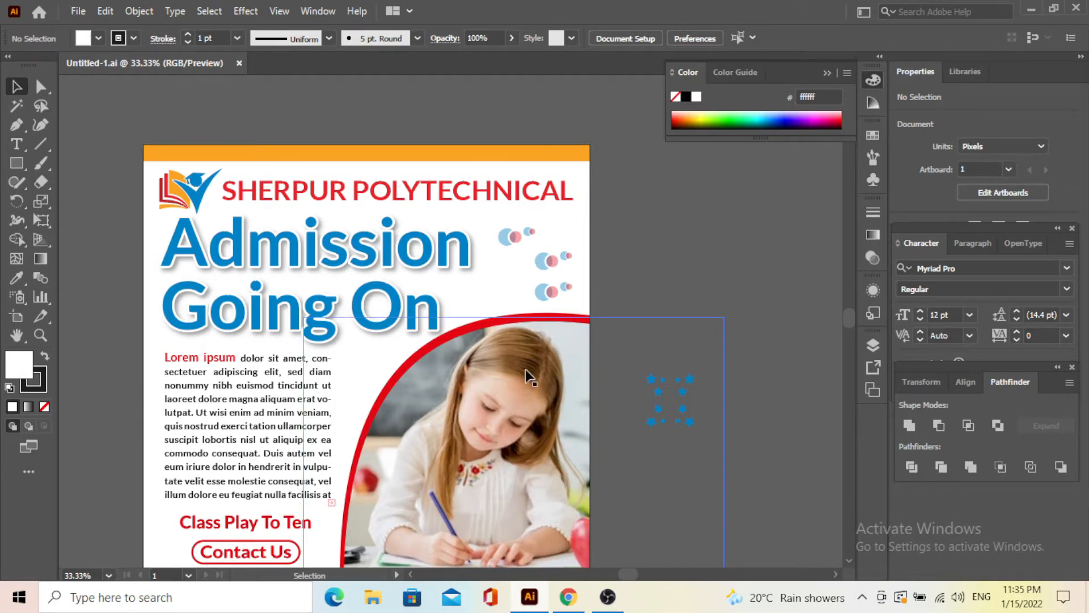
scroll(437, 338, down, 3)
scroll(437, 338, up, 2)
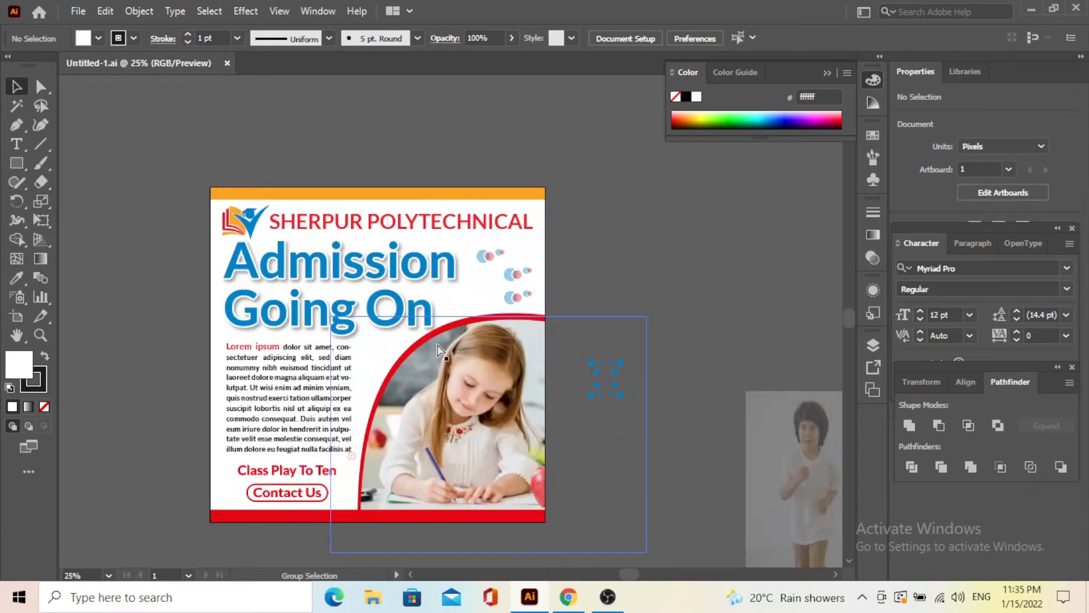
Step: Start a new document and name it Facebook Banner Design
click(78, 11)
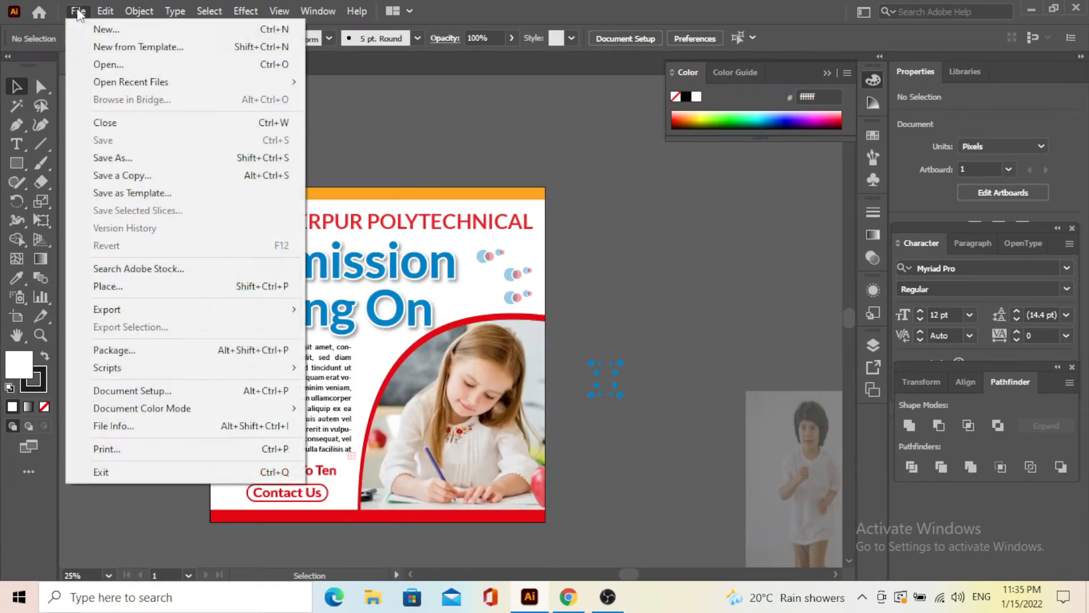
click(110, 30)
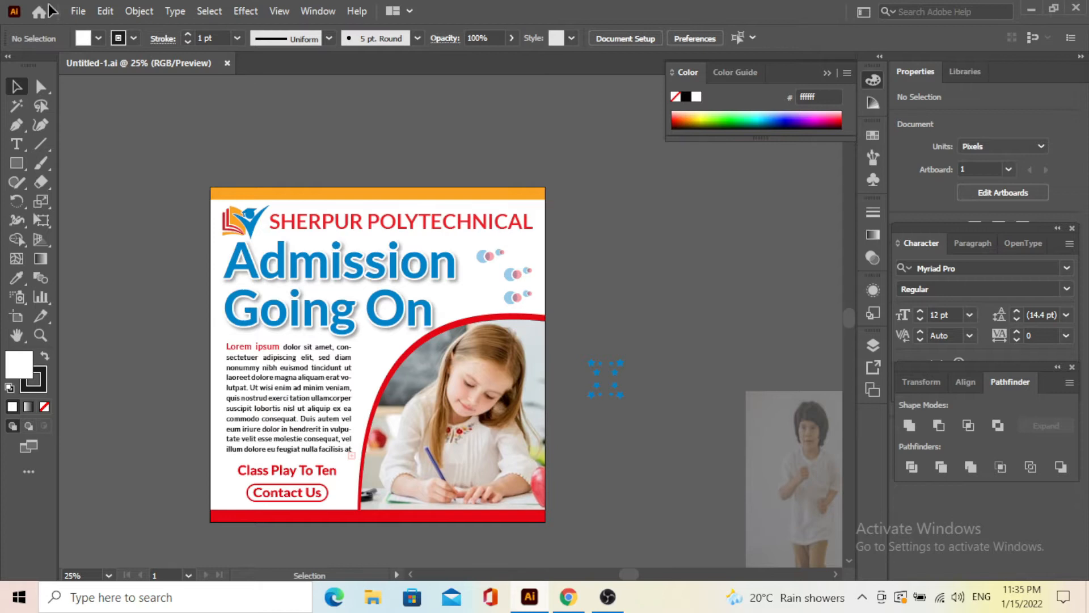
key(ctrl+n)
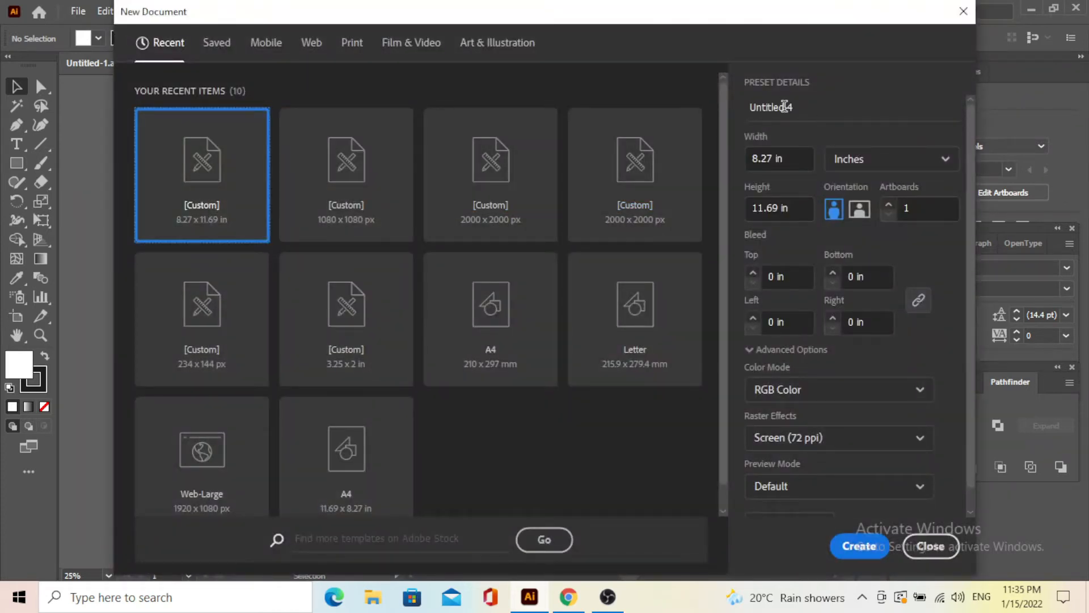
double_click(784, 107)
triple_click(784, 107)
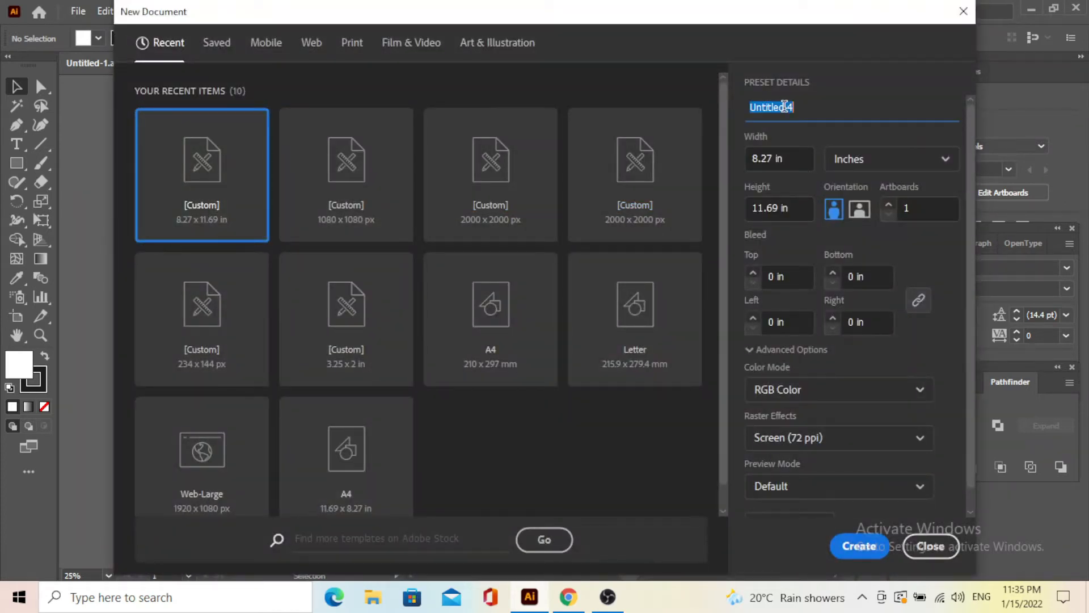
text(Facebook Banner E)
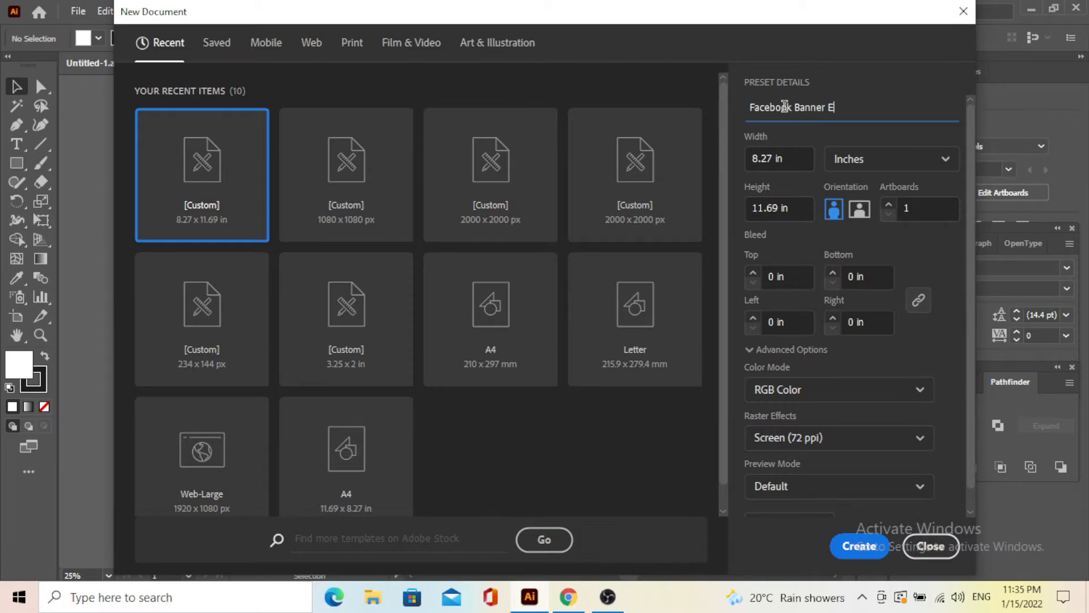
key(BackSpace)
text(Design)
Step: Set the new document's units to pixels and its size to 1080 px wide by 1080 px high
click(885, 160)
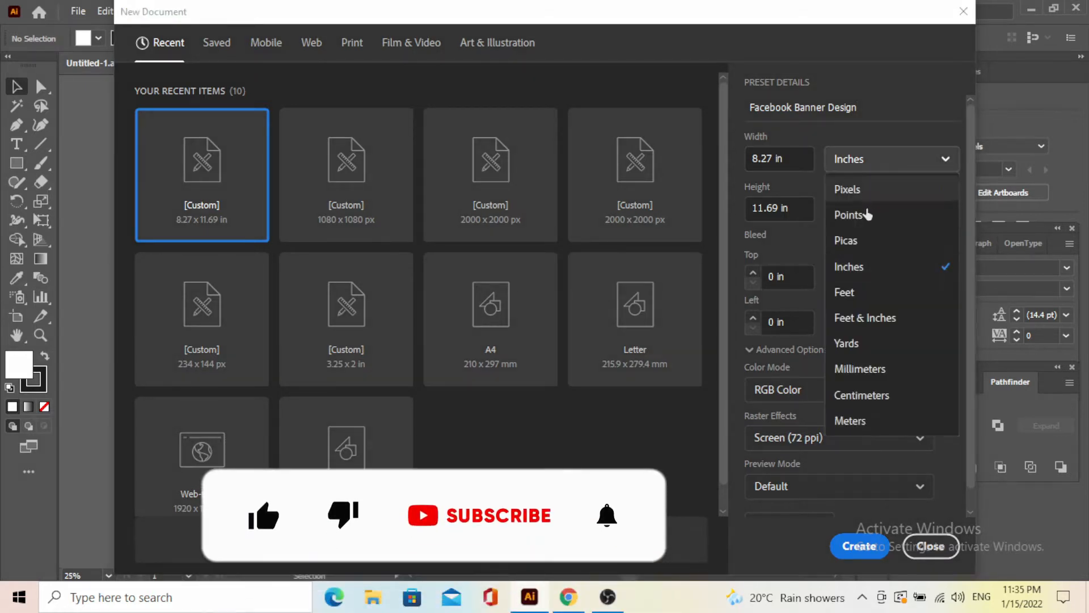
click(850, 190)
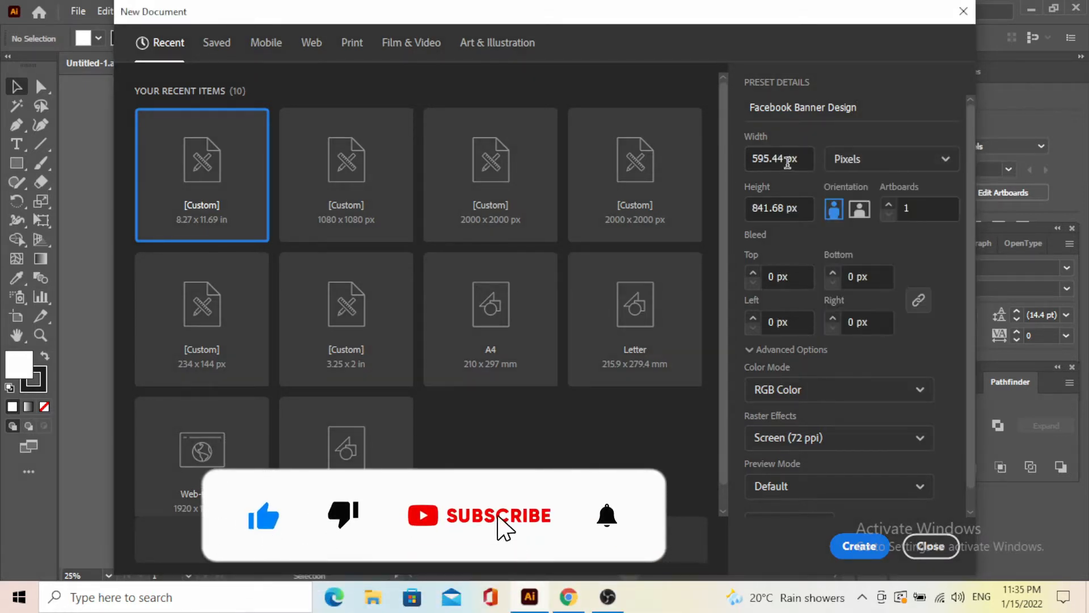
click(608, 597)
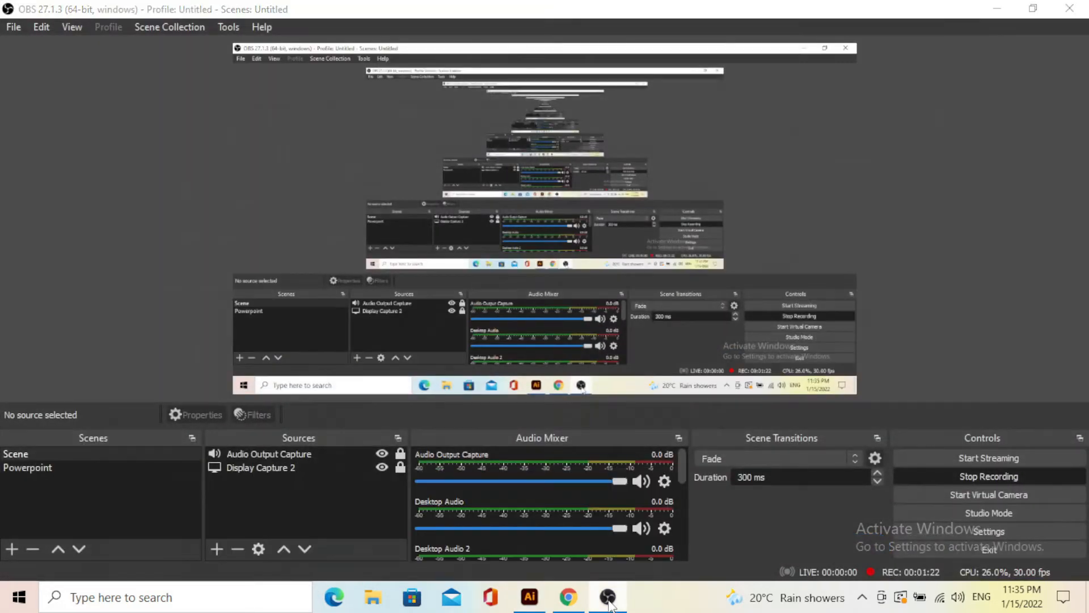
click(608, 597)
double_click(769, 160)
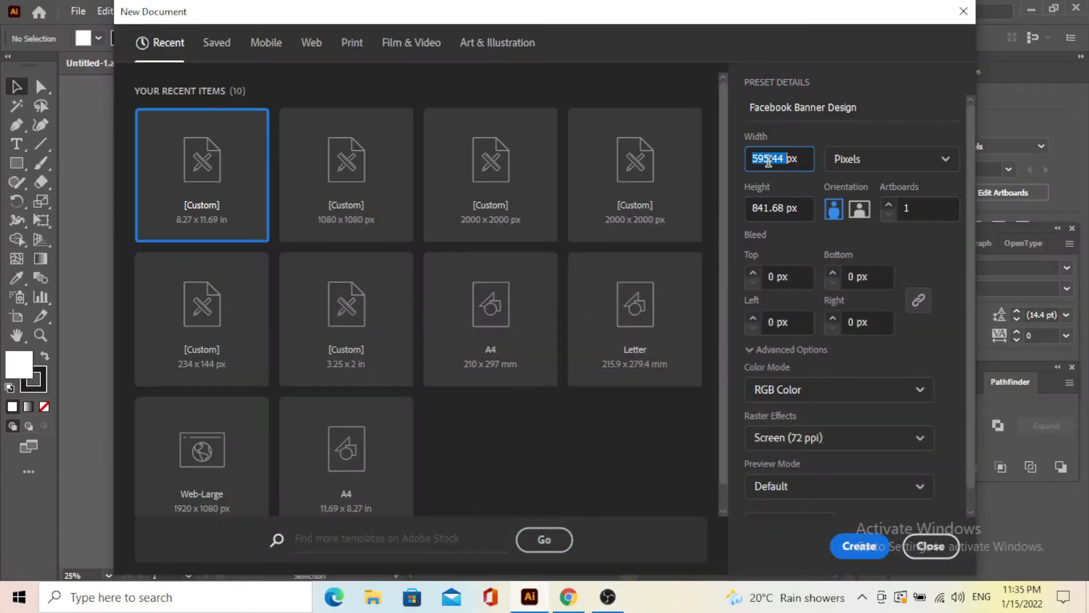
text(1080)
key(Tab)
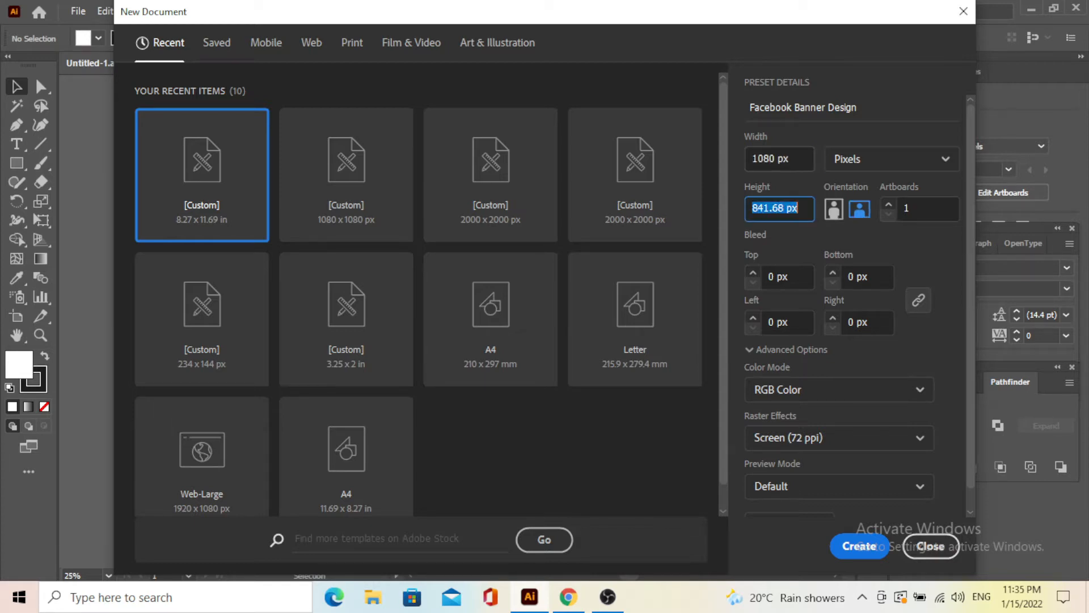
text(1080)
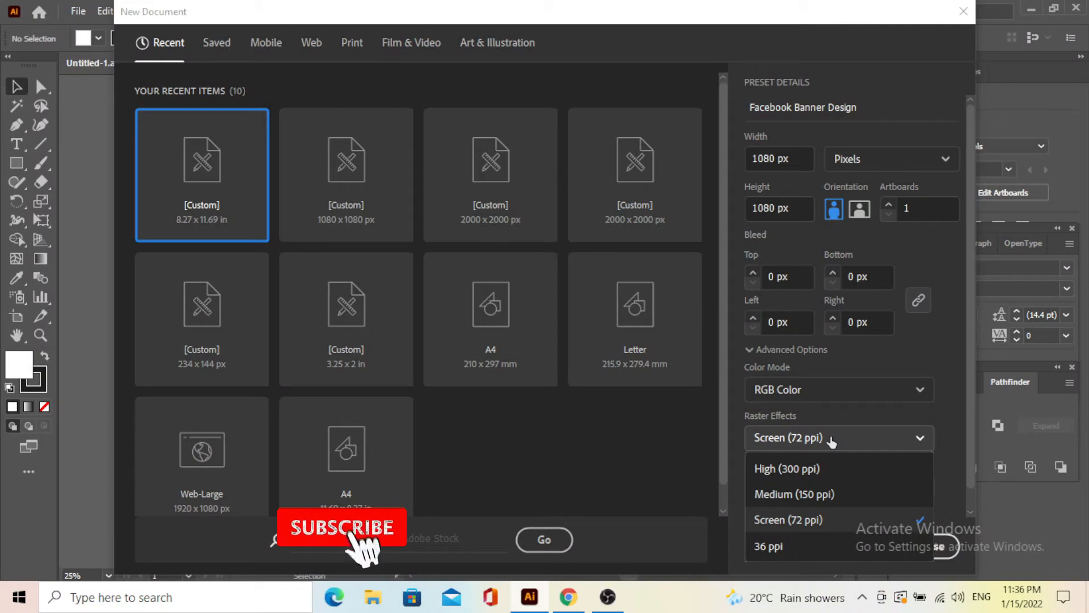
Step: Set the raster effects to High (300 ppi) and create the document
click(828, 470)
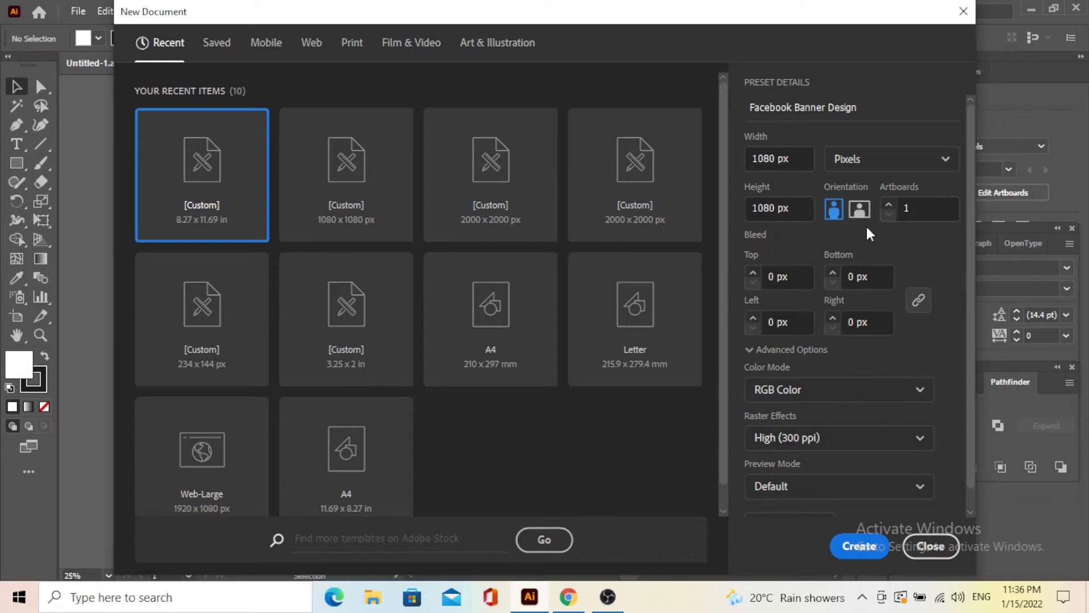
click(868, 549)
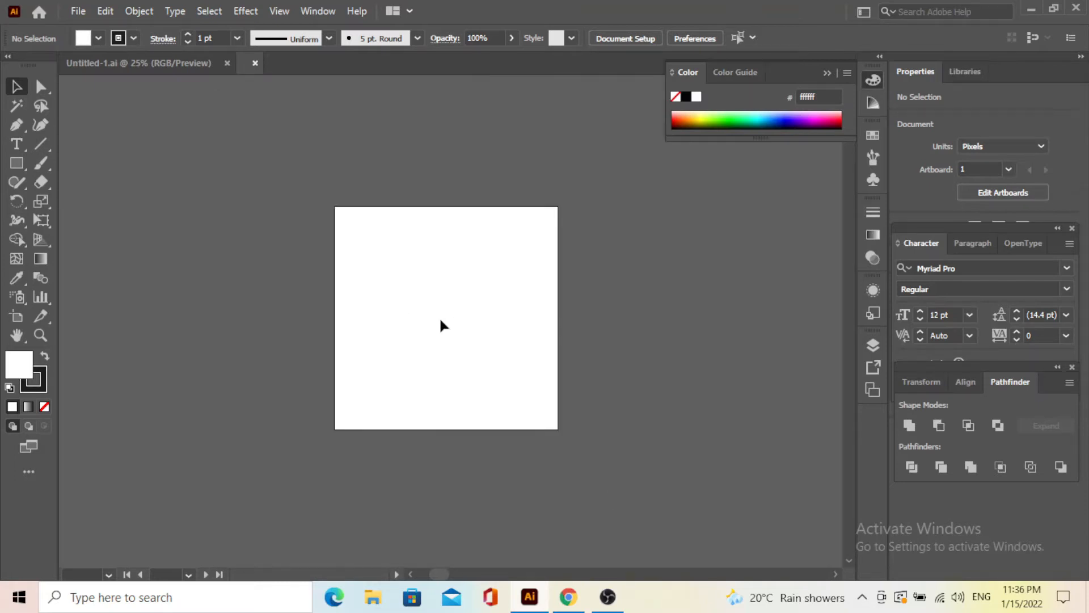
drag(552, 305, 515, 307)
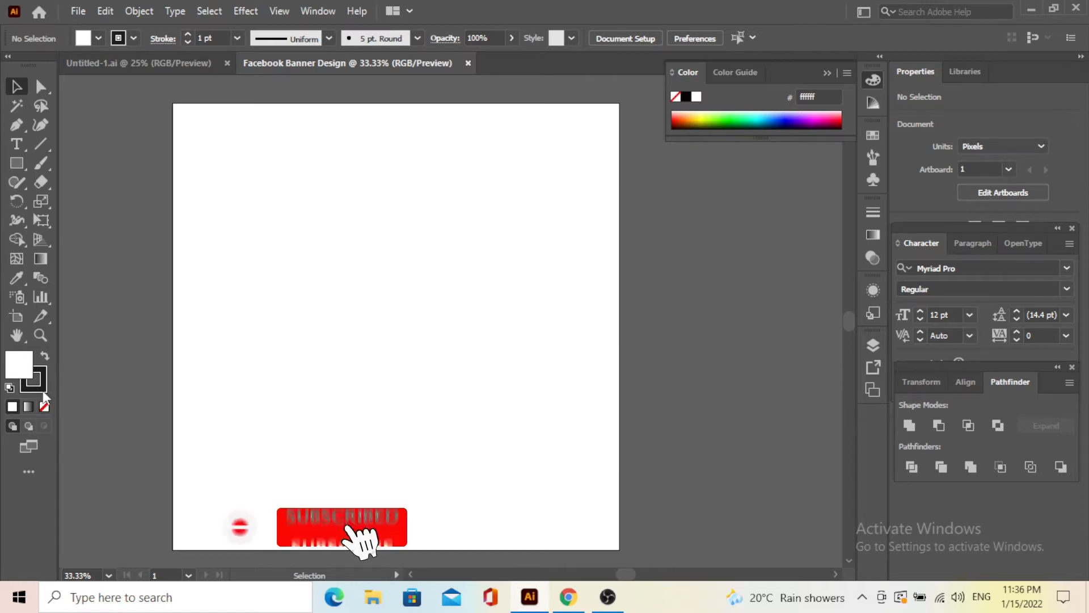
Step: Create a rectangle 1000 px wide and 1000 px high with no fill and a dark stroke
click(43, 406)
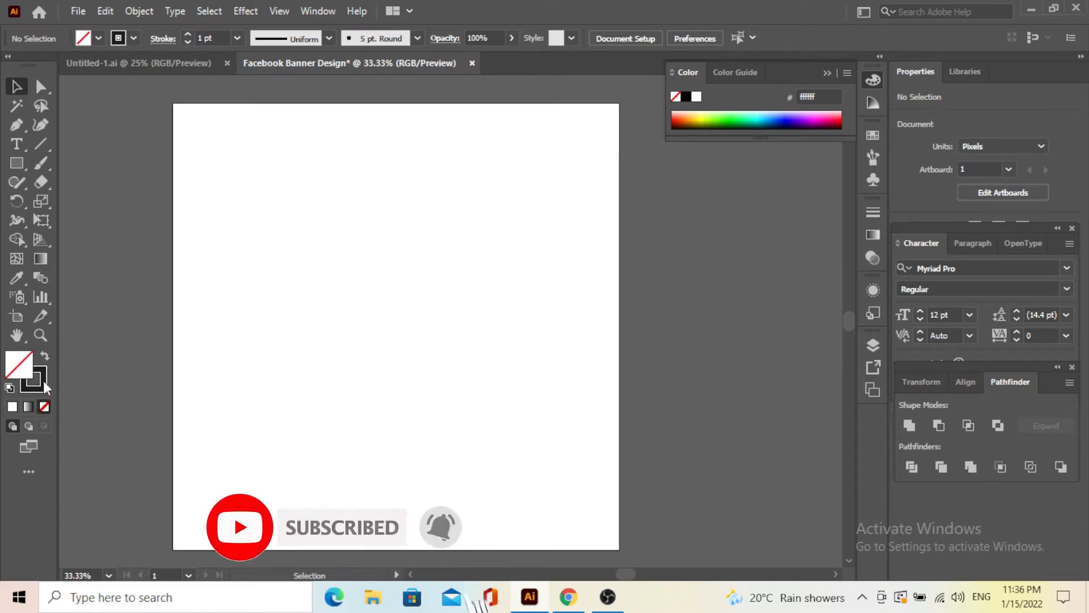
click(18, 164)
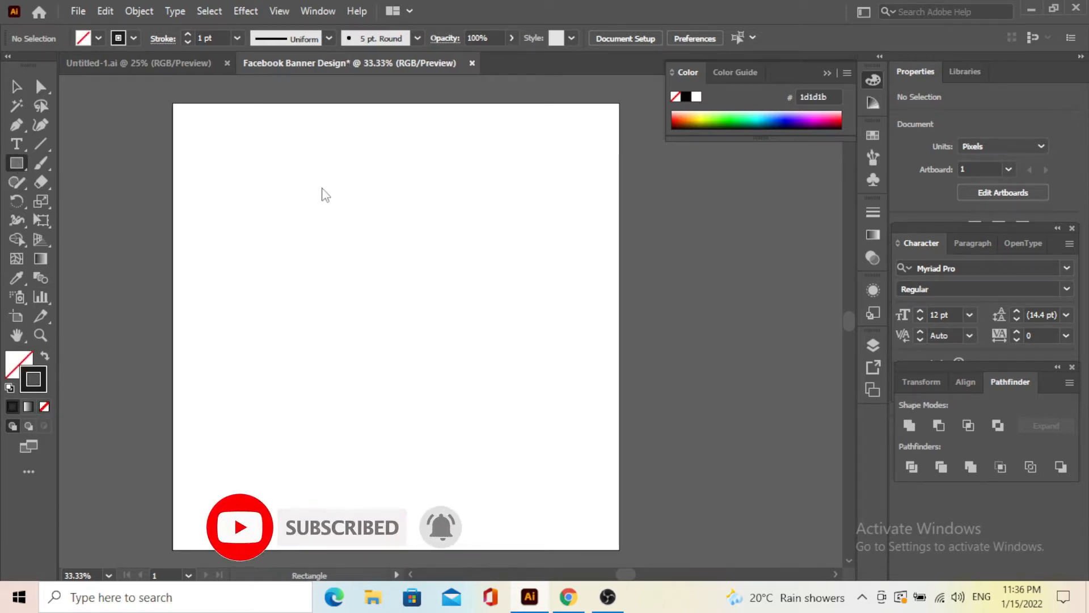
click(339, 293)
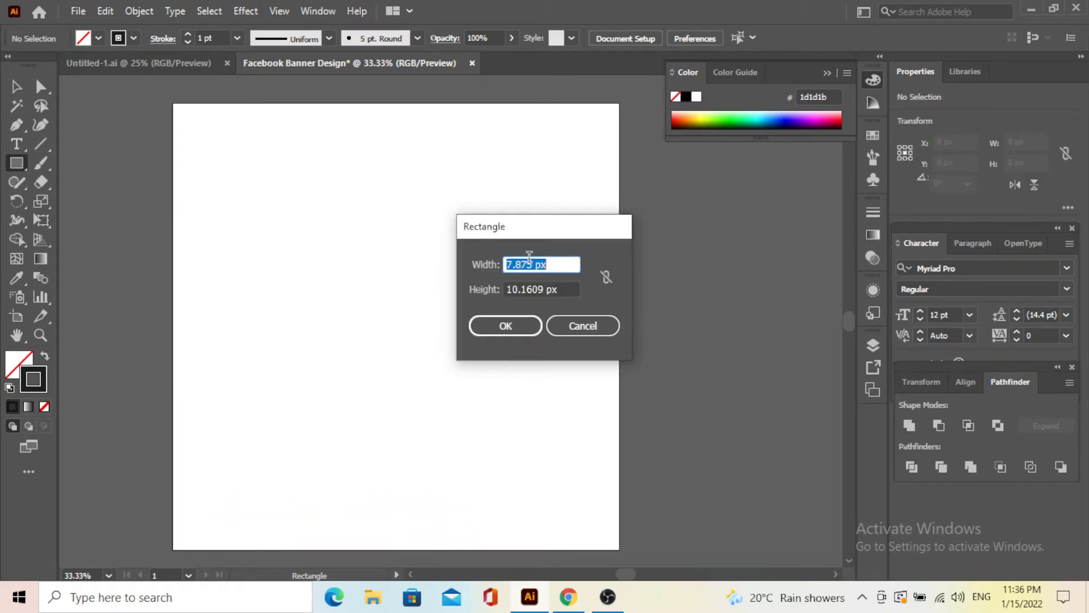
text(1080)
key(Tab)
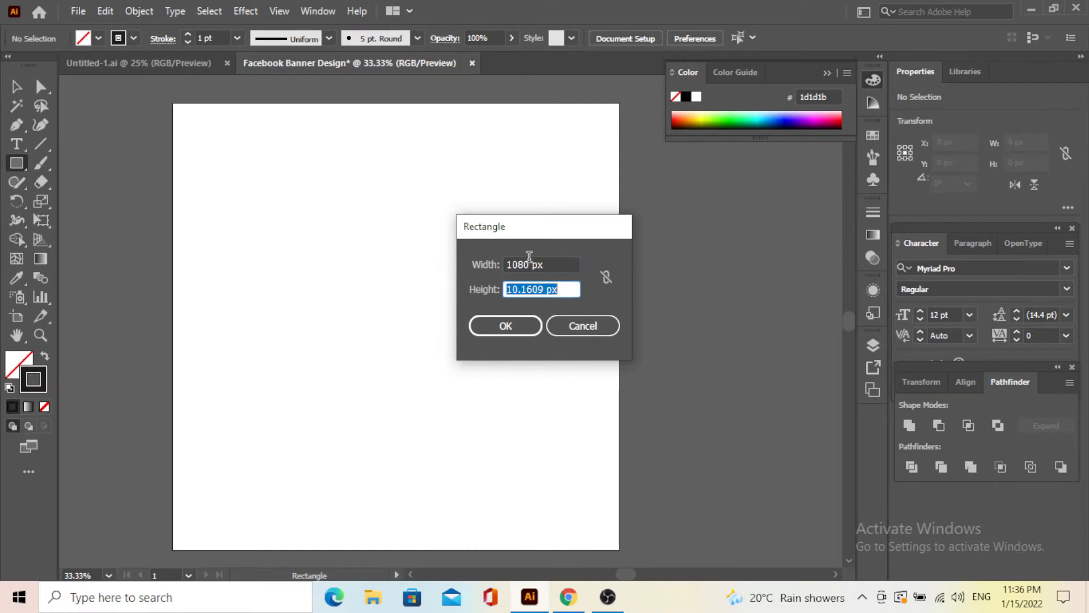
key(BackSpace)
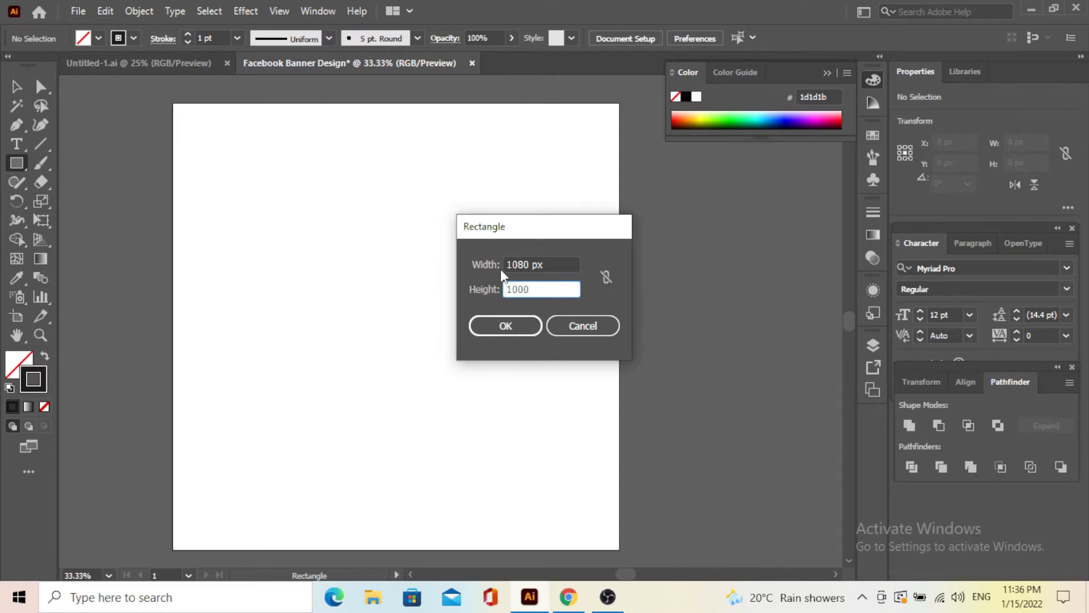
double_click(518, 264)
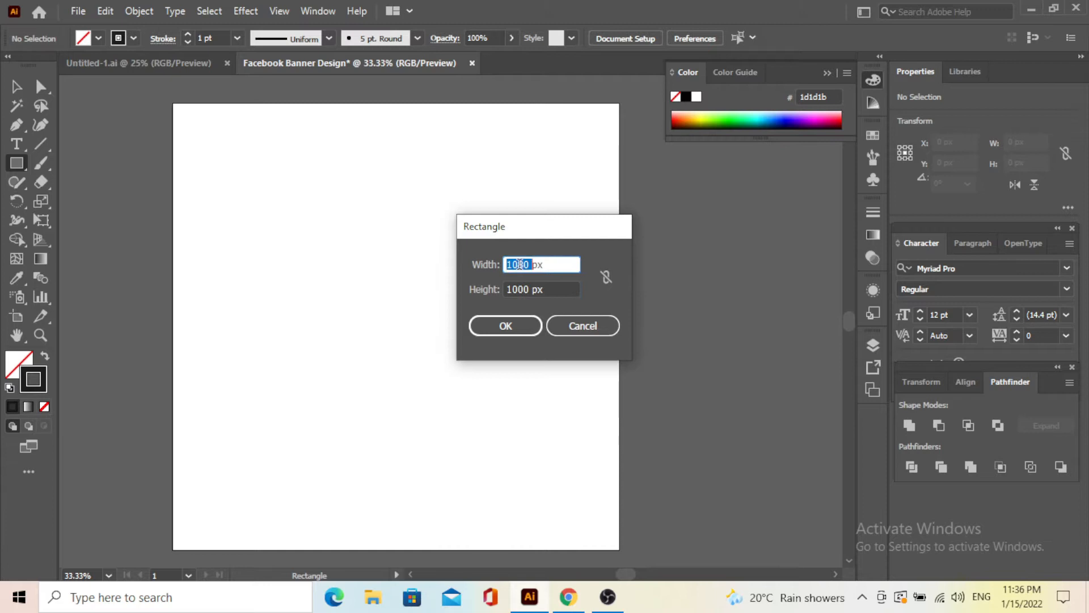
text(10)
click(529, 324)
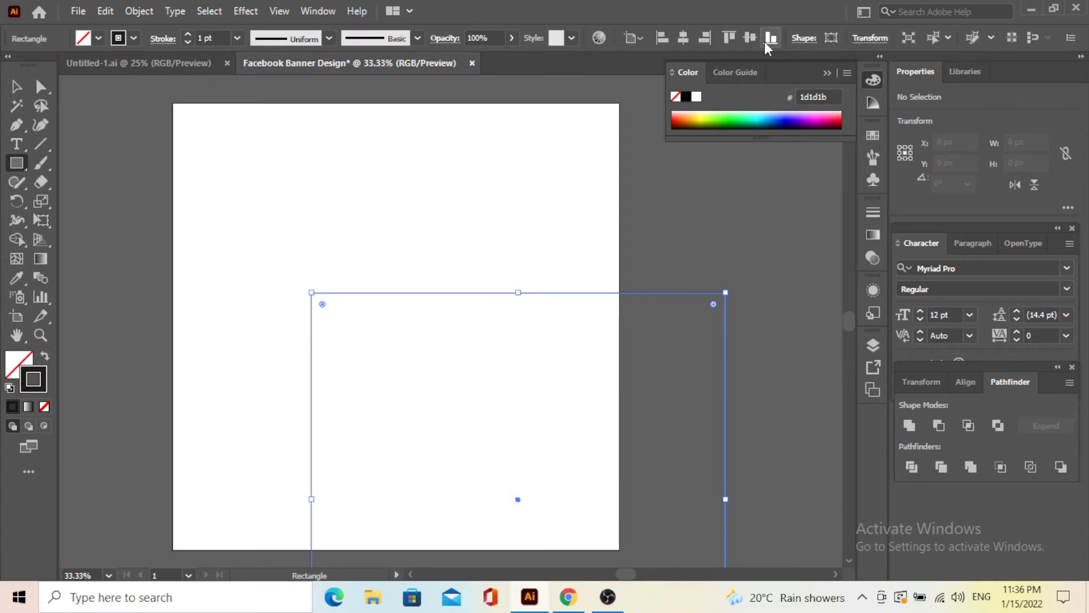
Step: Center the 1000 px square vertically and horizontally on the artboard, then deselect it
click(752, 37)
click(685, 35)
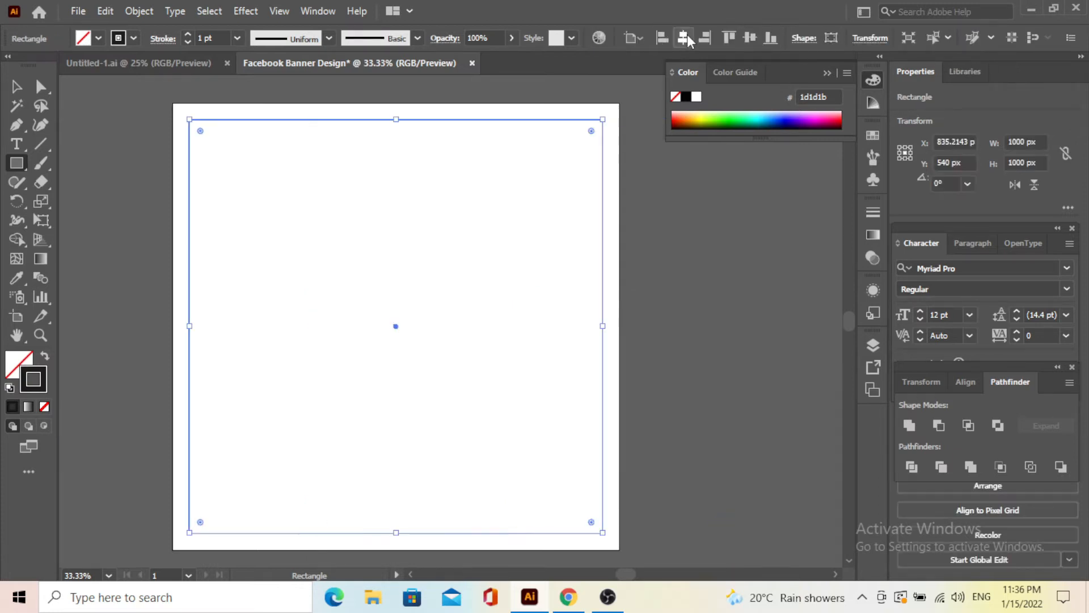
click(691, 299)
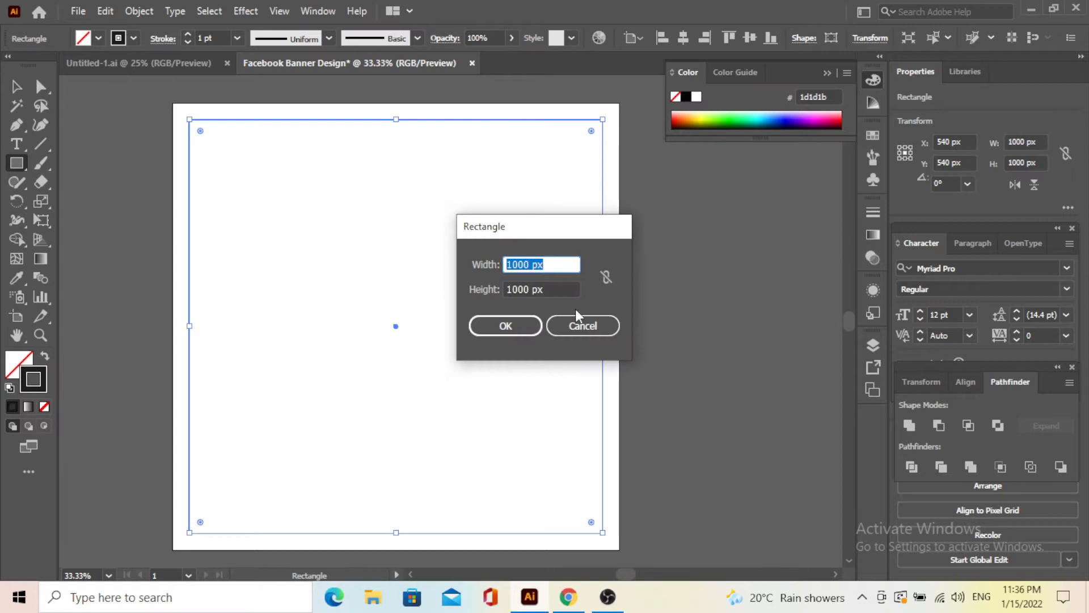
click(574, 323)
click(25, 87)
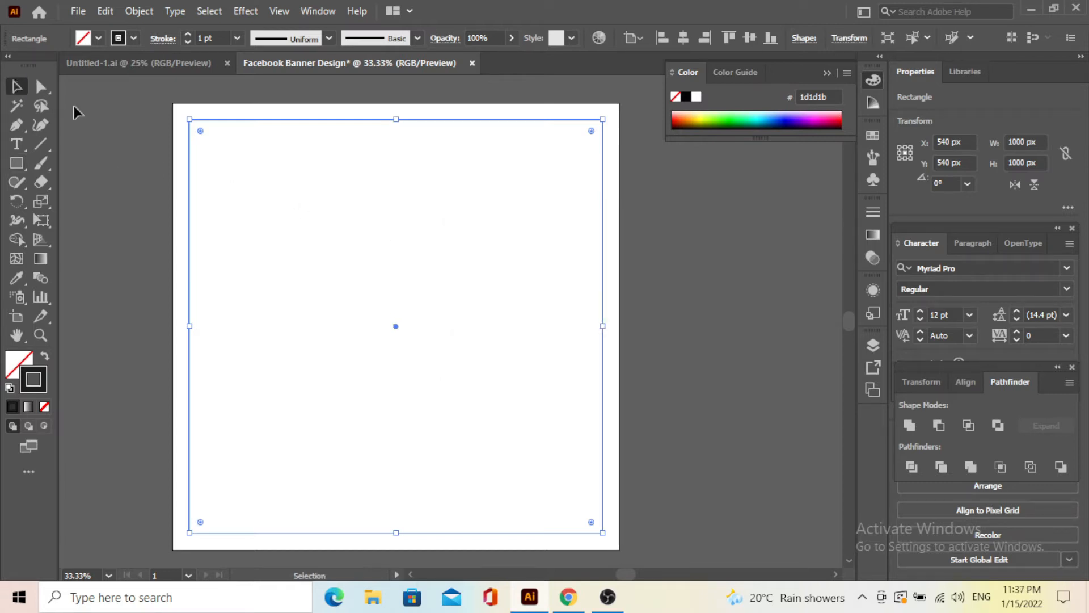
click(156, 147)
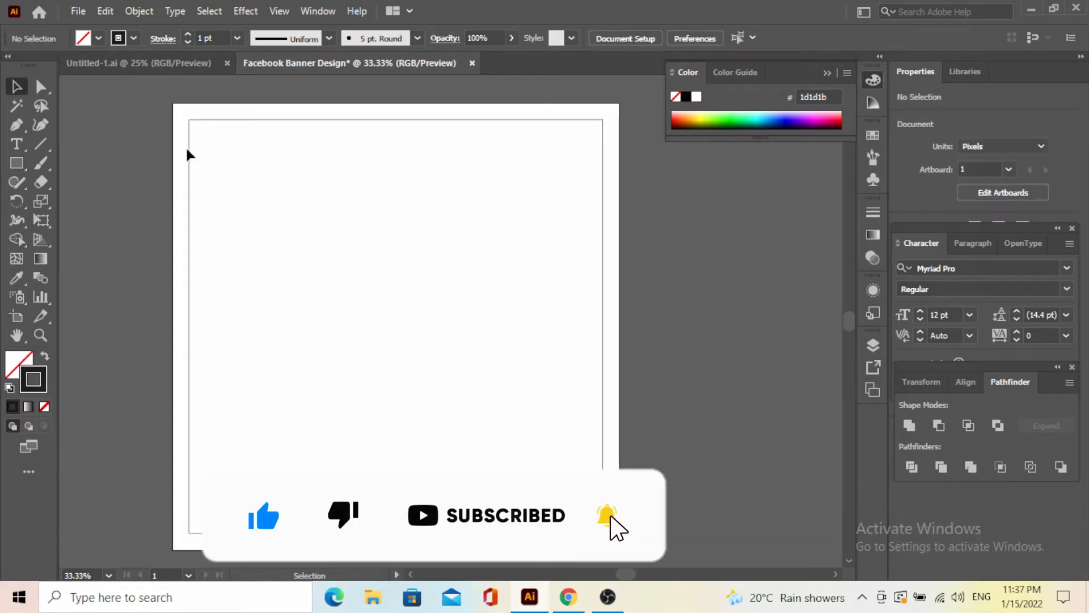
Step: Select the centered margin square and lock it in place
drag(142, 120, 354, 237)
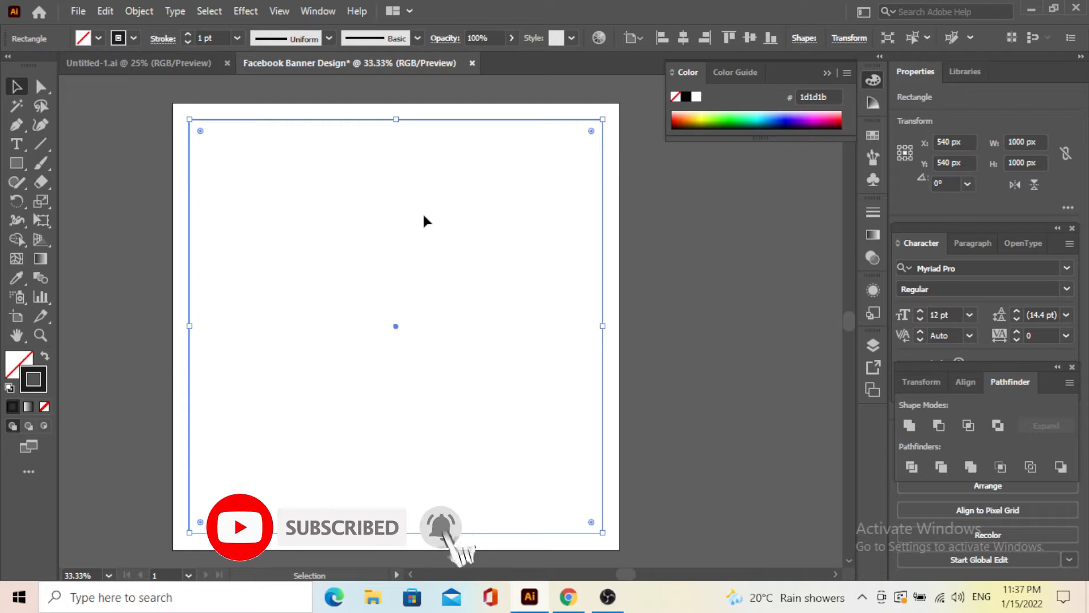
key(a)
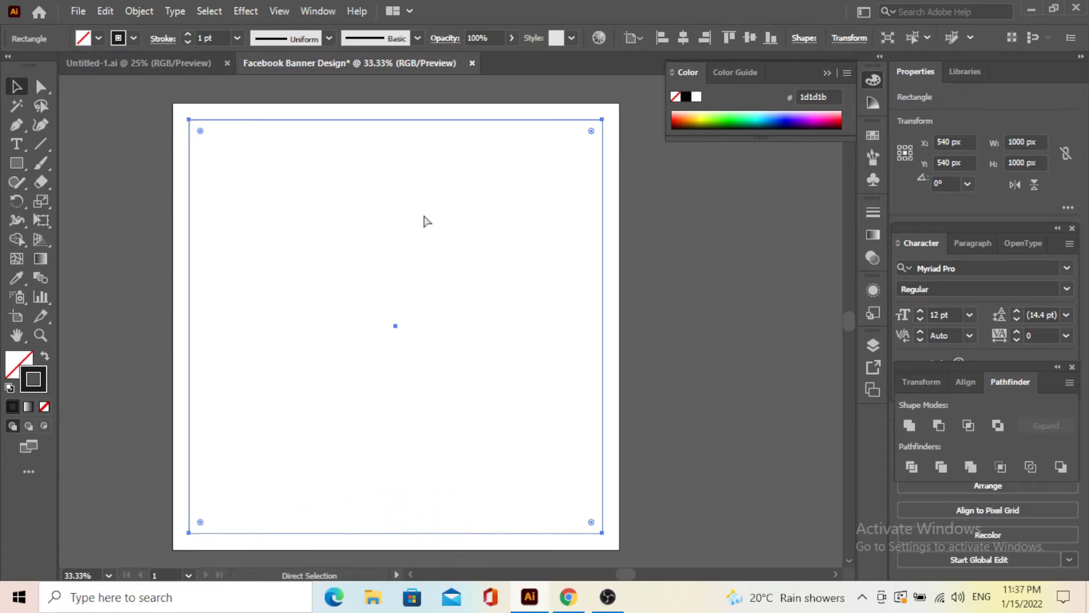
key(ctrl+2)
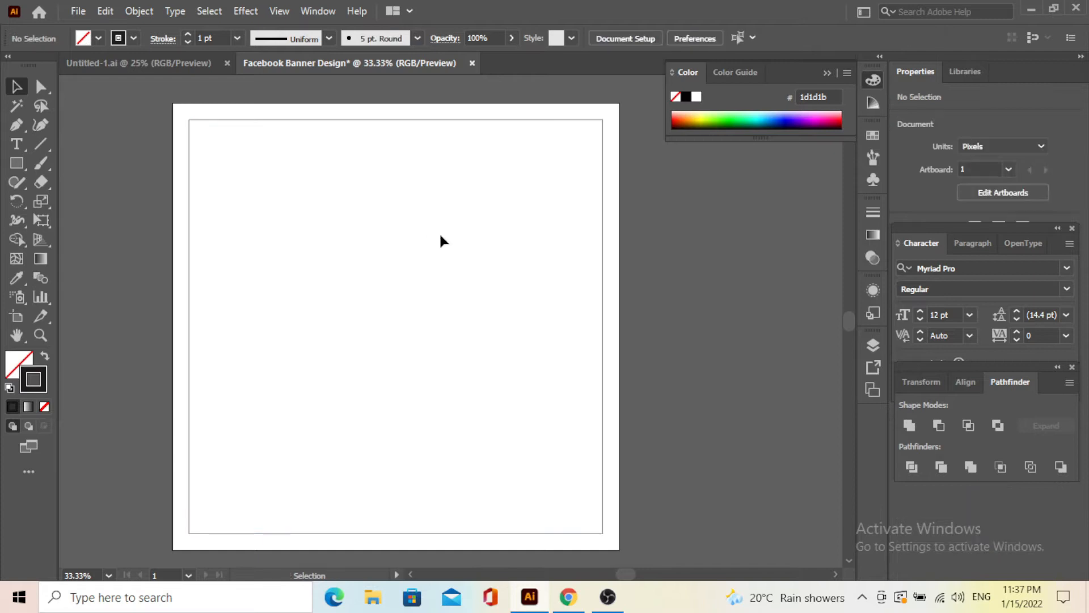
Step: Draw a rectangle about 617 x 714 px from the artboard's bottom-right corner and give it a dark #1d1d1b fill with no stroke
scroll(436, 228, down, 2)
drag(456, 243, 515, 258)
scroll(589, 377, up, 2)
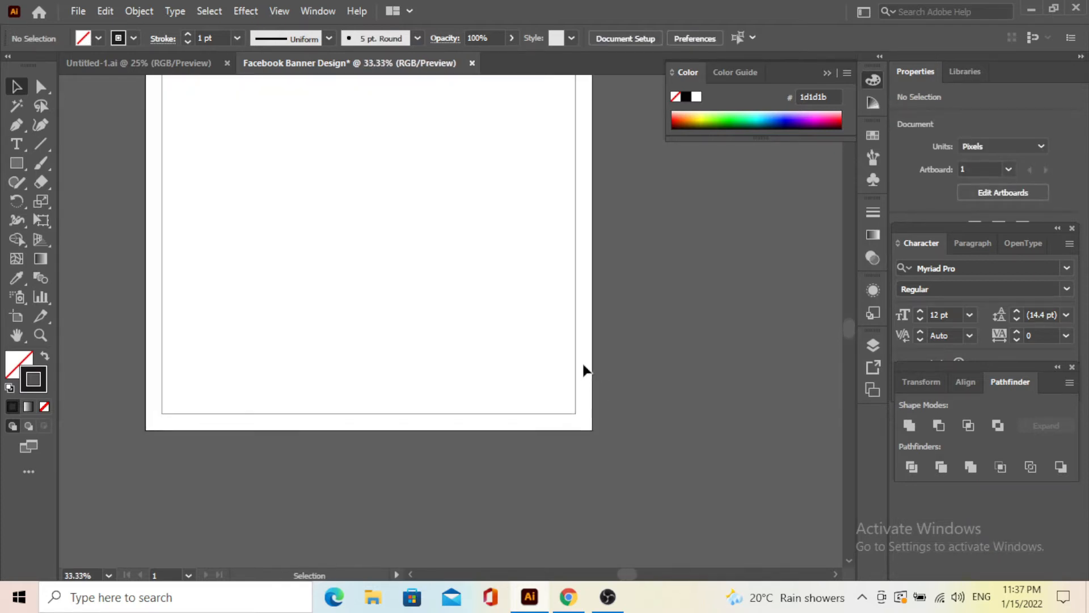
scroll(586, 369, down, 2)
scroll(569, 356, up, 3)
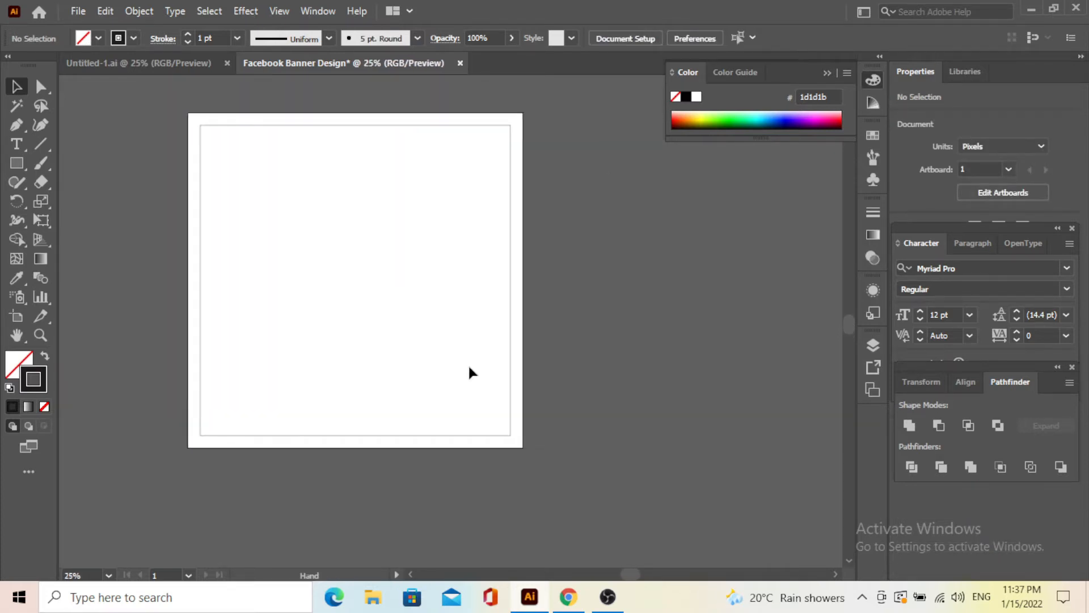
click(17, 163)
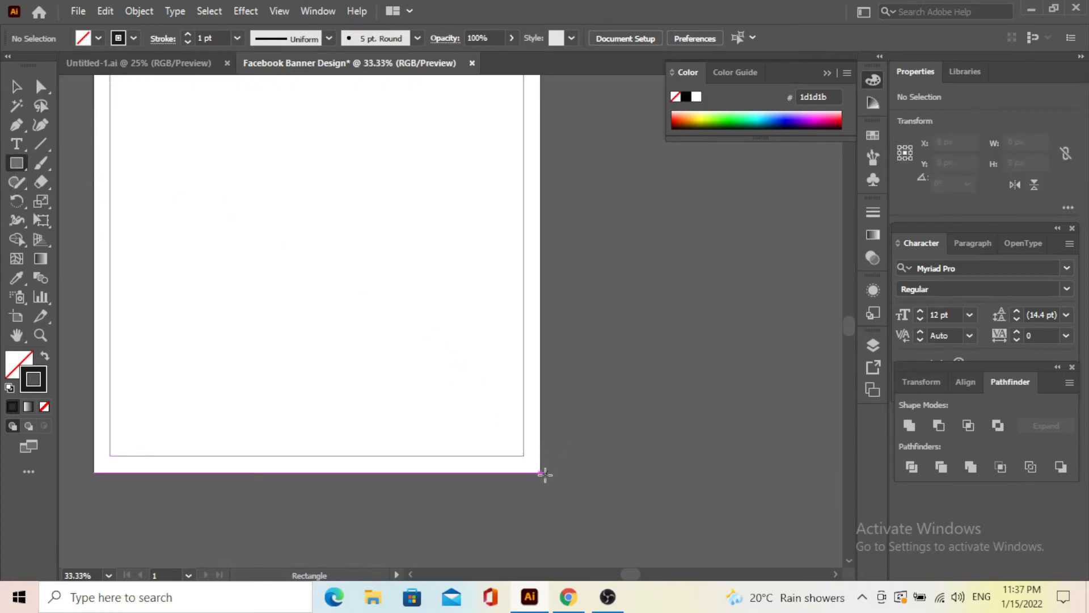
drag(540, 473, 284, 177)
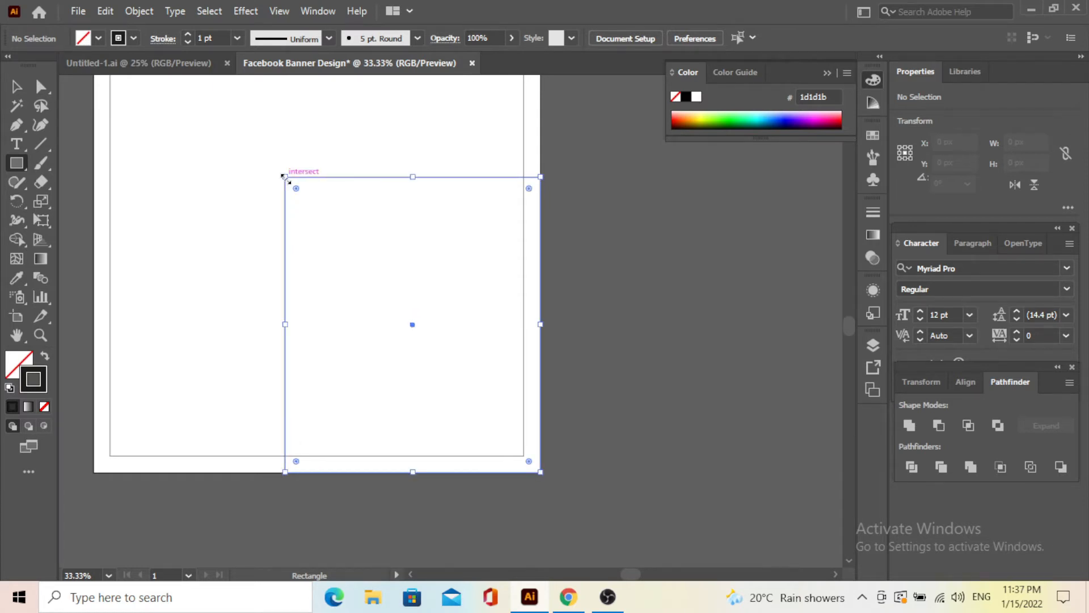
click(44, 358)
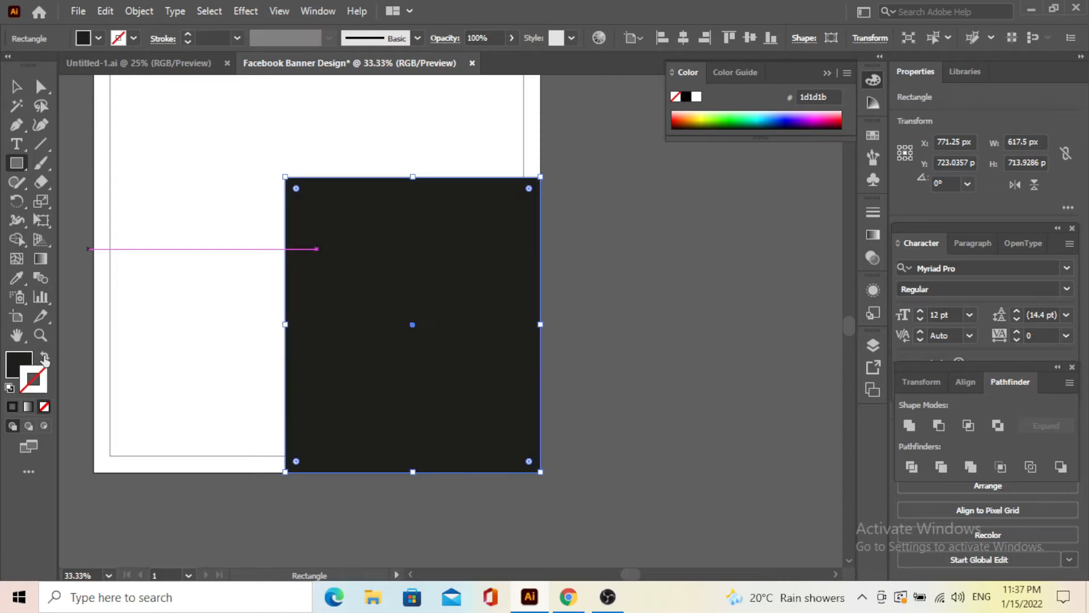
scroll(279, 282, up, 1)
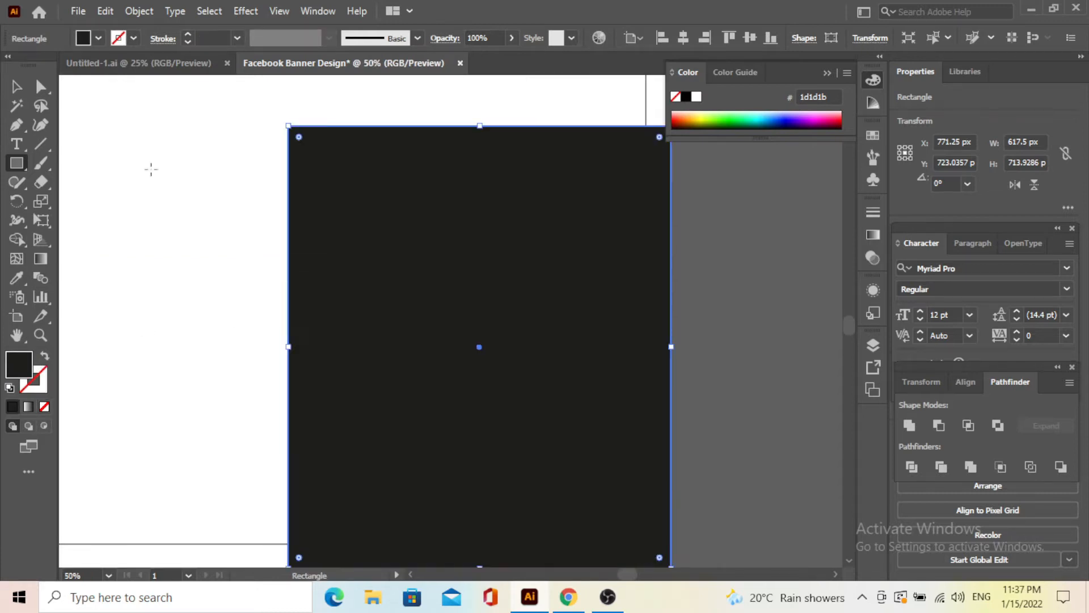
click(98, 39)
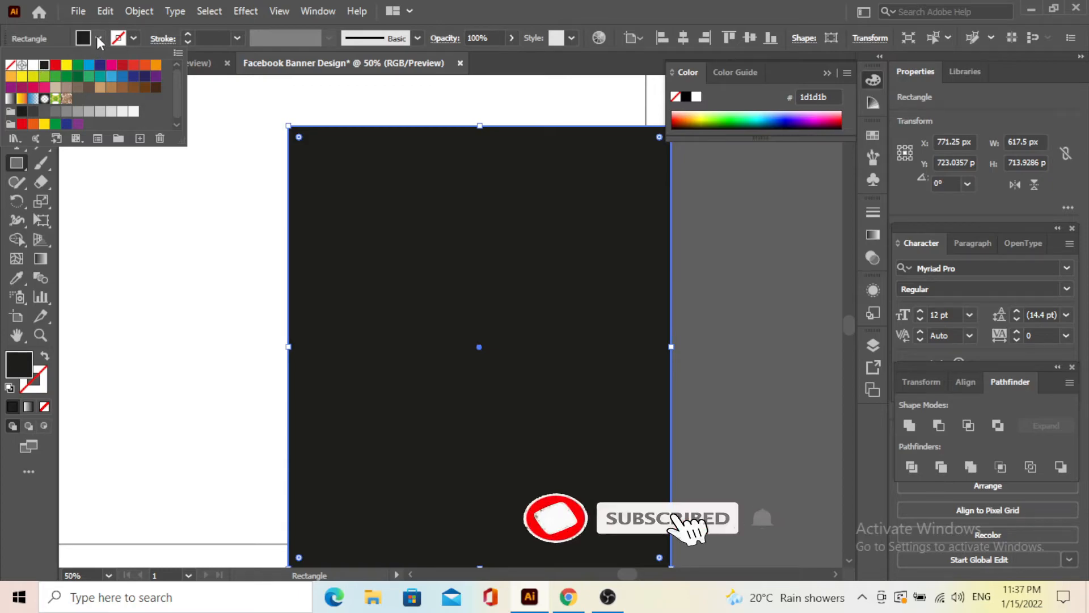
click(185, 231)
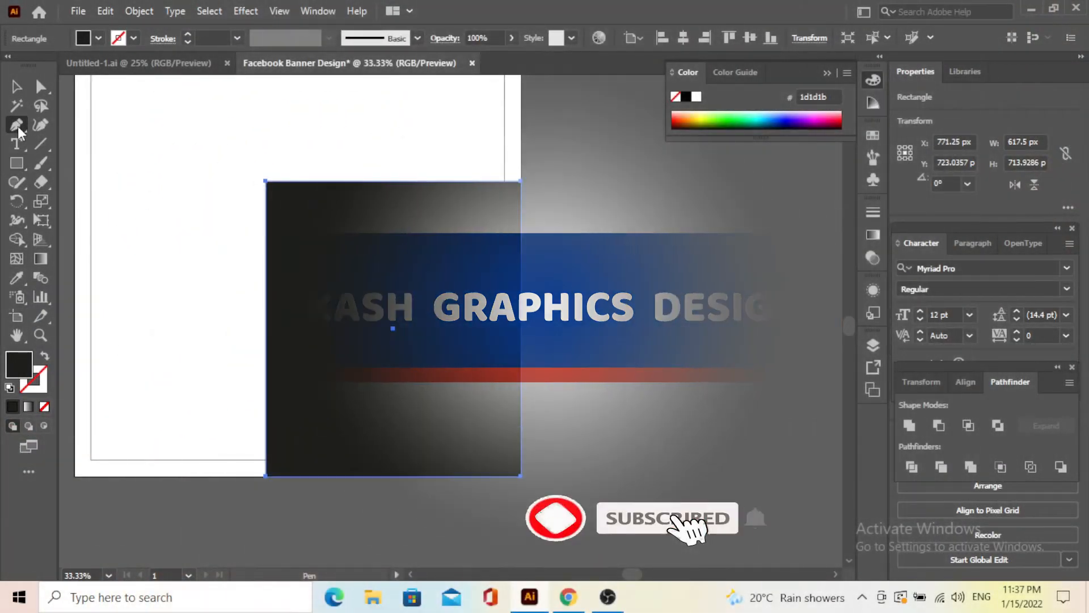
Step: Delete the dark rectangle's top-left anchor point to make it a right triangle
click(17, 127)
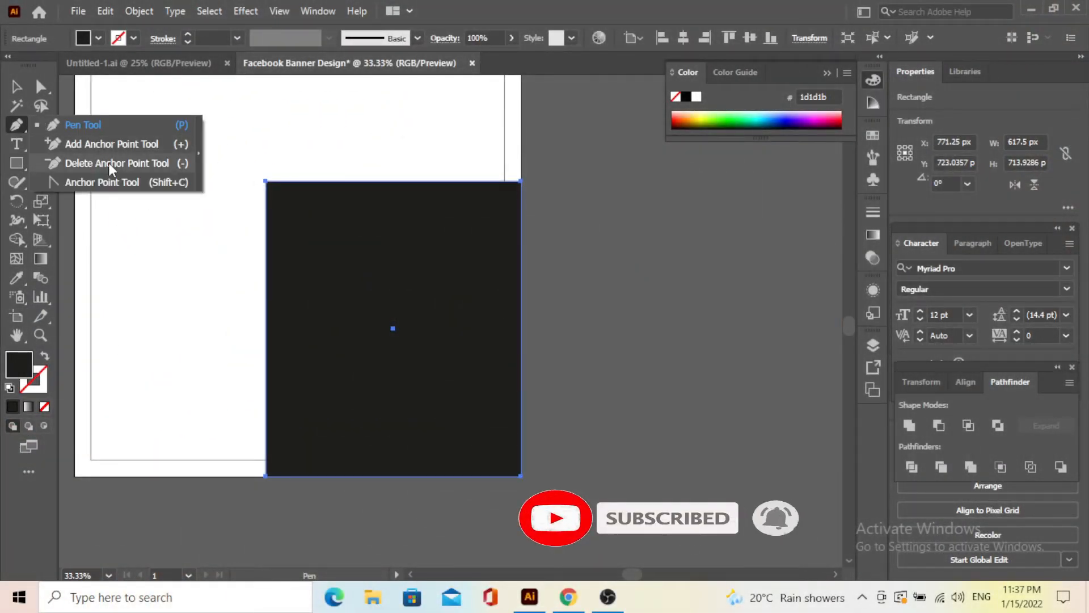
click(108, 163)
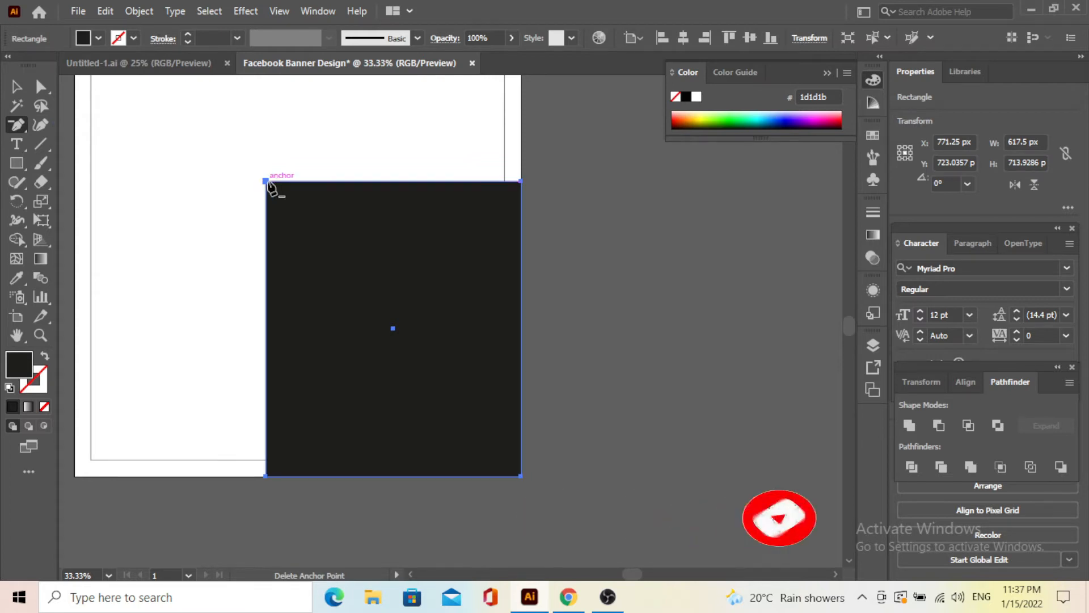
click(265, 181)
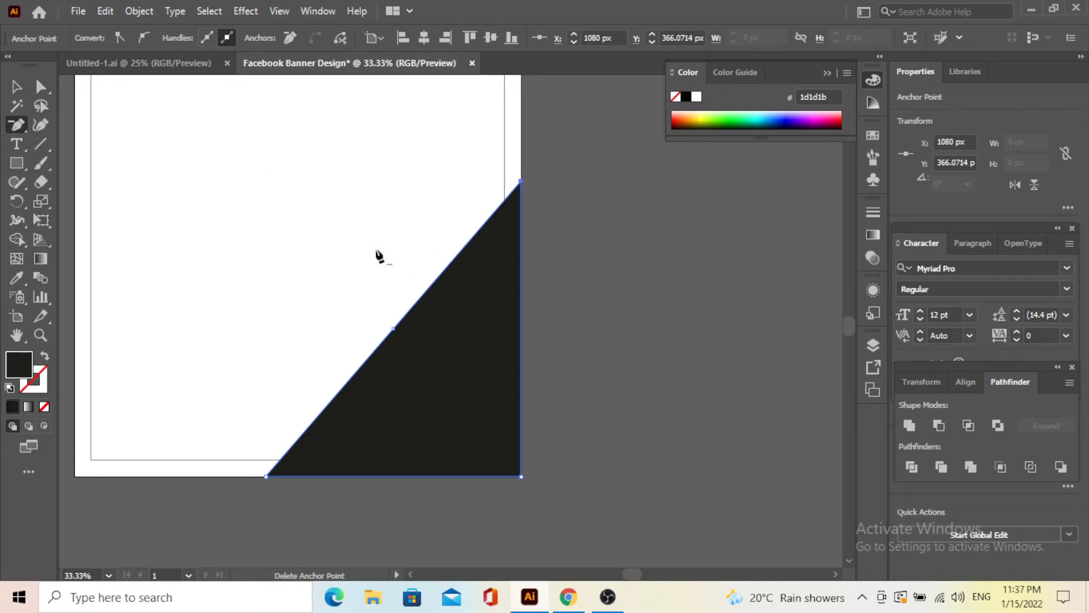
Step: Bend the triangle's diagonal edge outward into a smooth convex curve, and leave the shape selected
key(p)
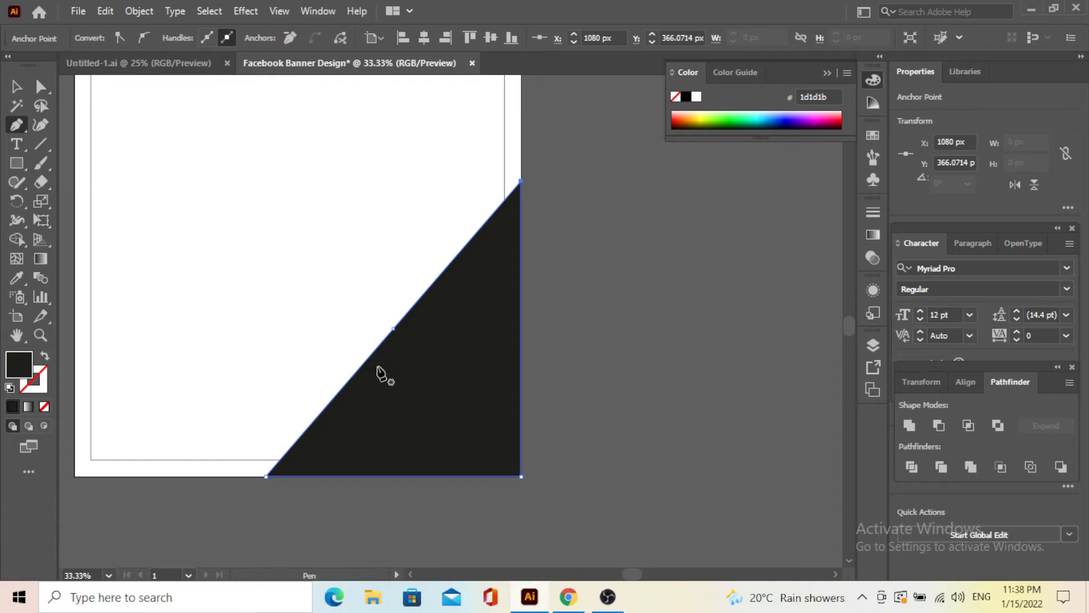
scroll(364, 370, down, 2)
scroll(364, 370, up, 2)
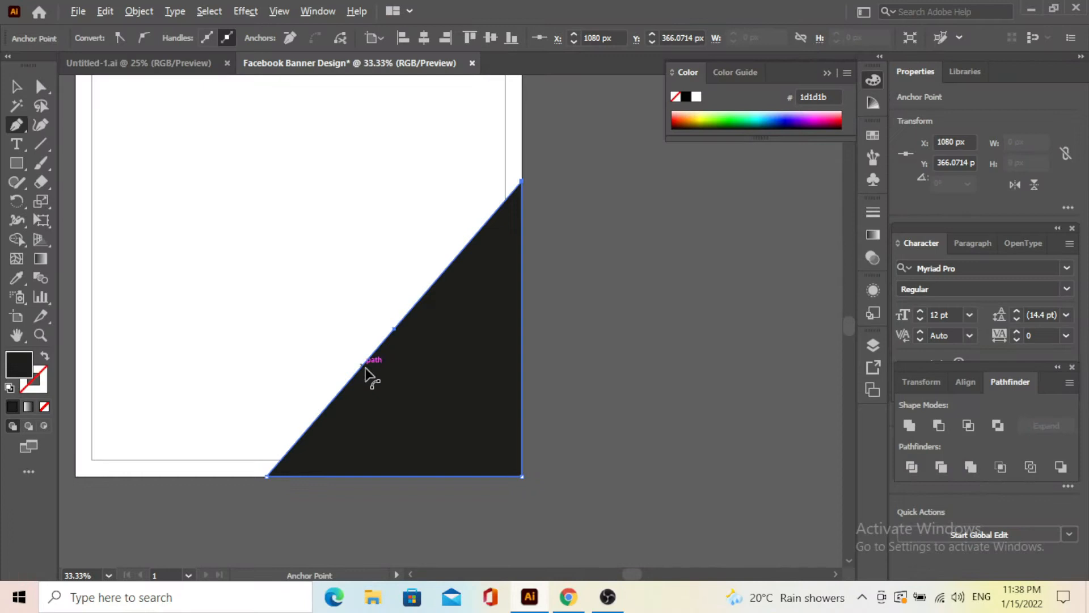
drag(366, 370, 331, 262)
click(16, 88)
click(613, 310)
click(433, 267)
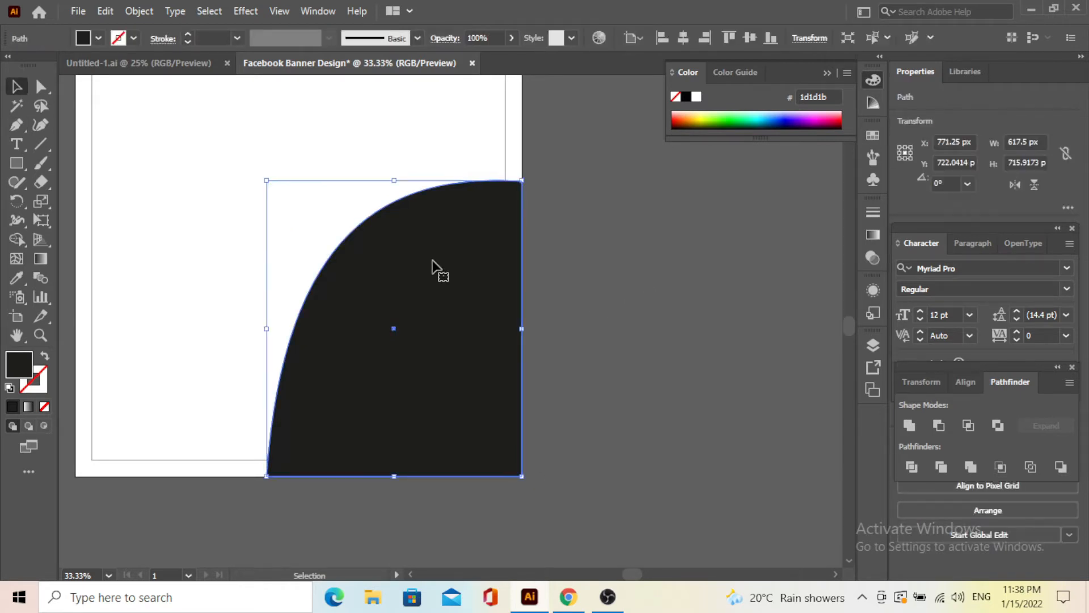
key(ctrl+o)
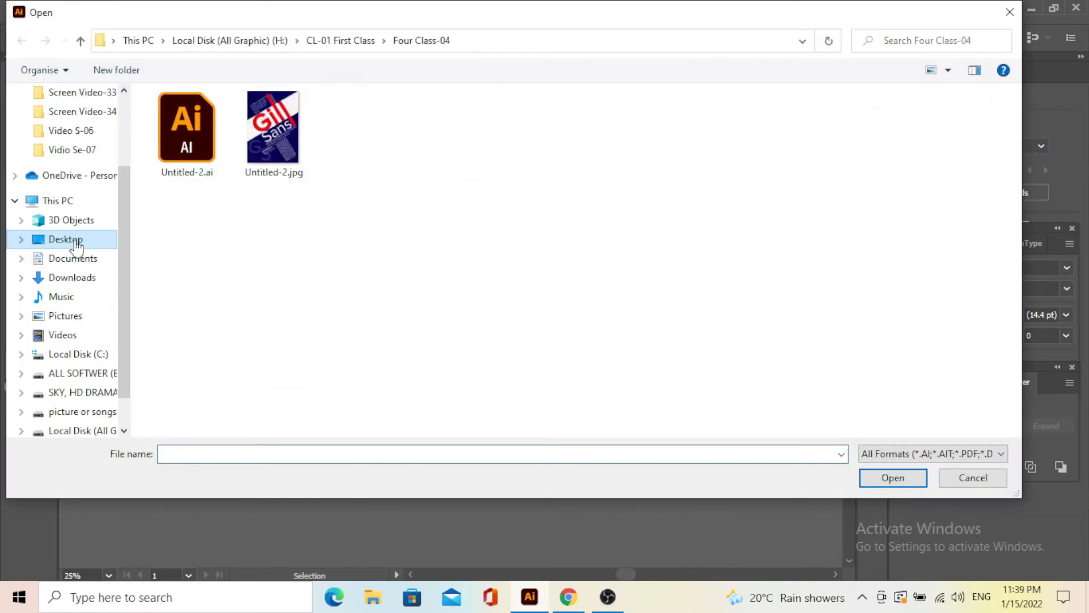
click(71, 239)
double_click(277, 158)
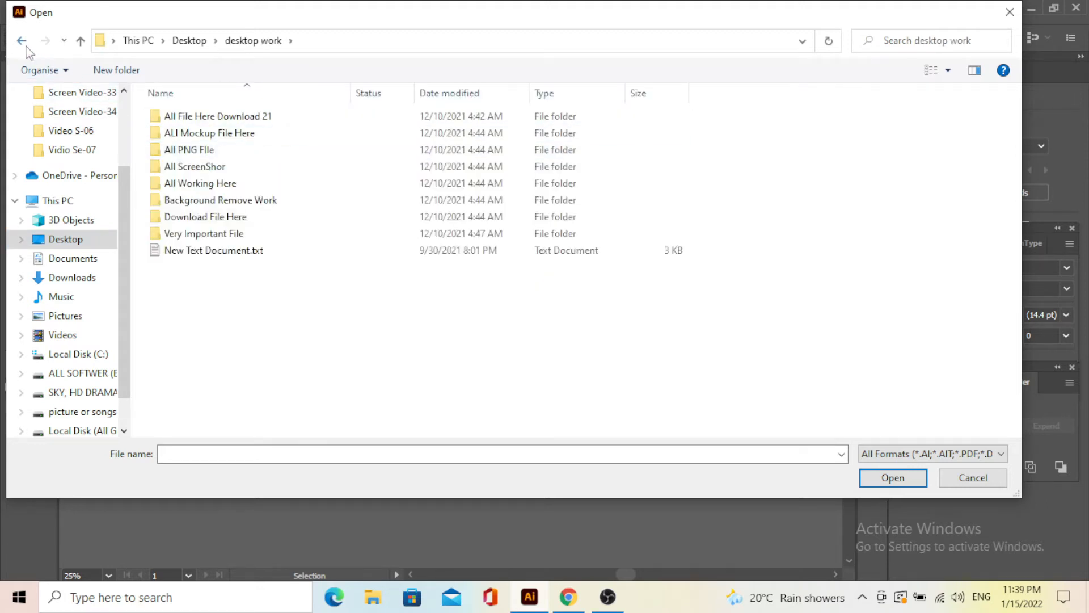
key(alt+Left)
double_click(189, 162)
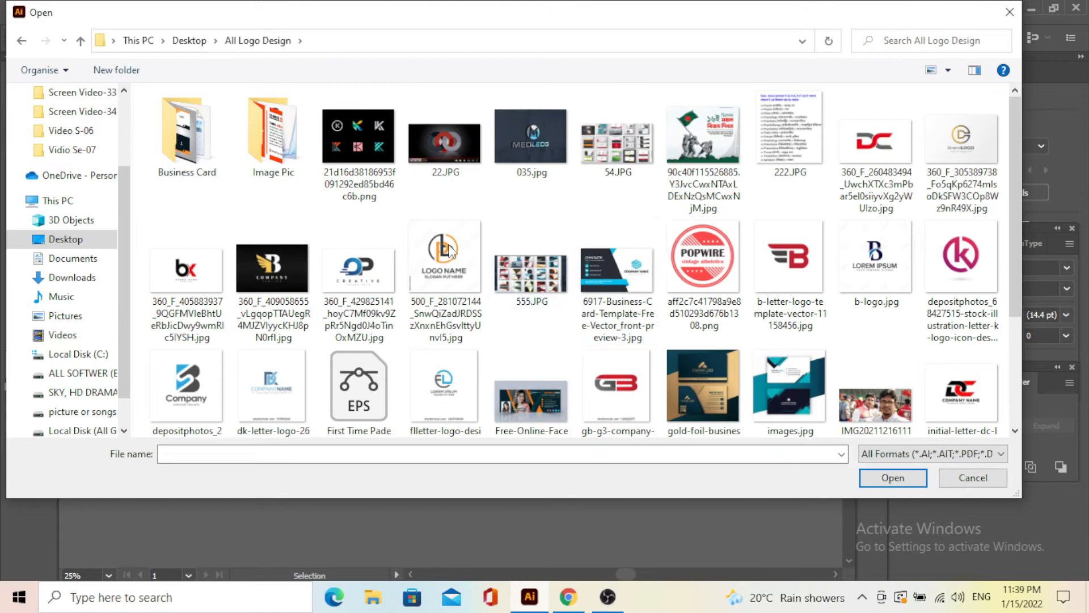
double_click(273, 136)
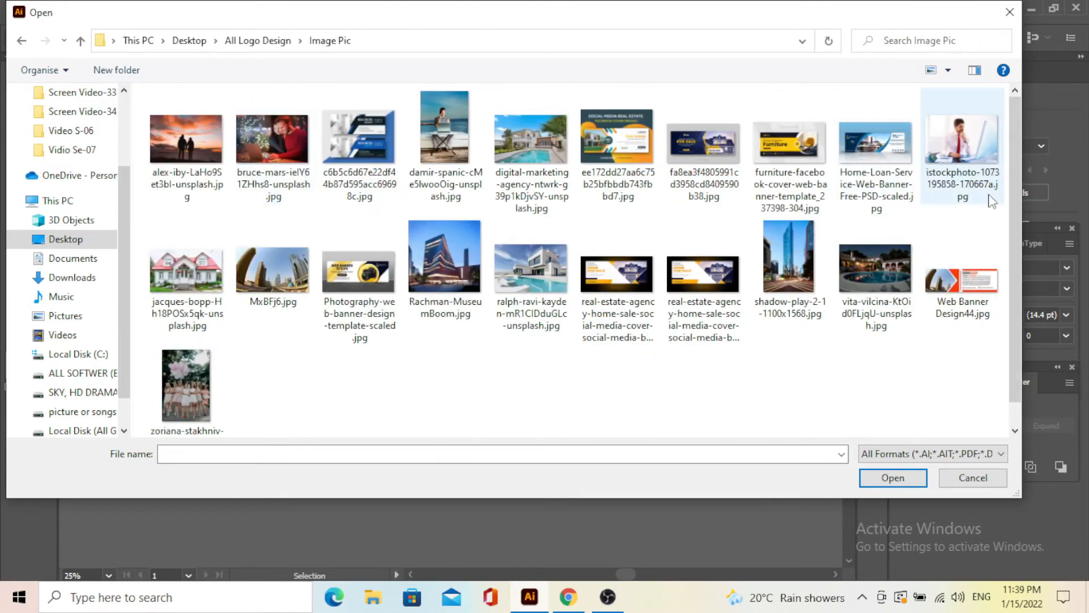
double_click(941, 133)
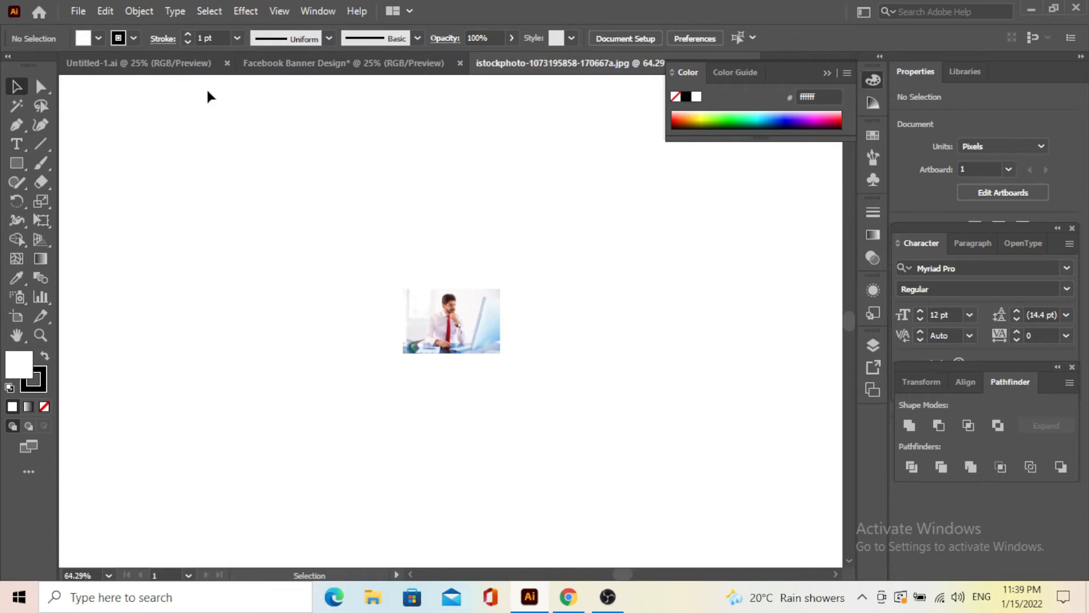
Step: Return to the Facebook Banner Design document, select the curved dark shape and turn on Draw Inside mode for it
click(350, 66)
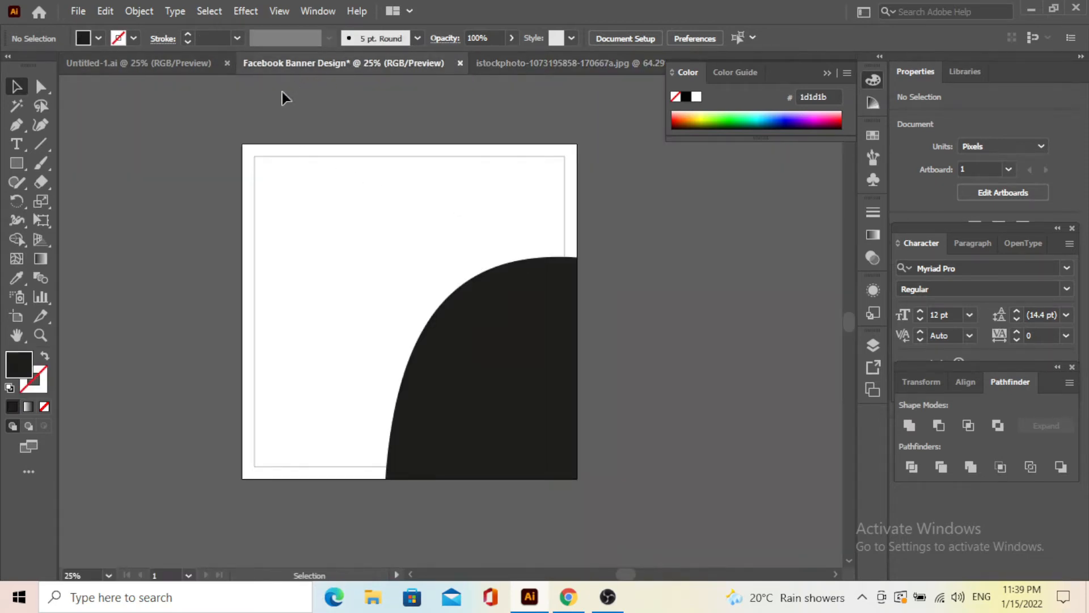
click(516, 312)
scroll(531, 342, down, 2)
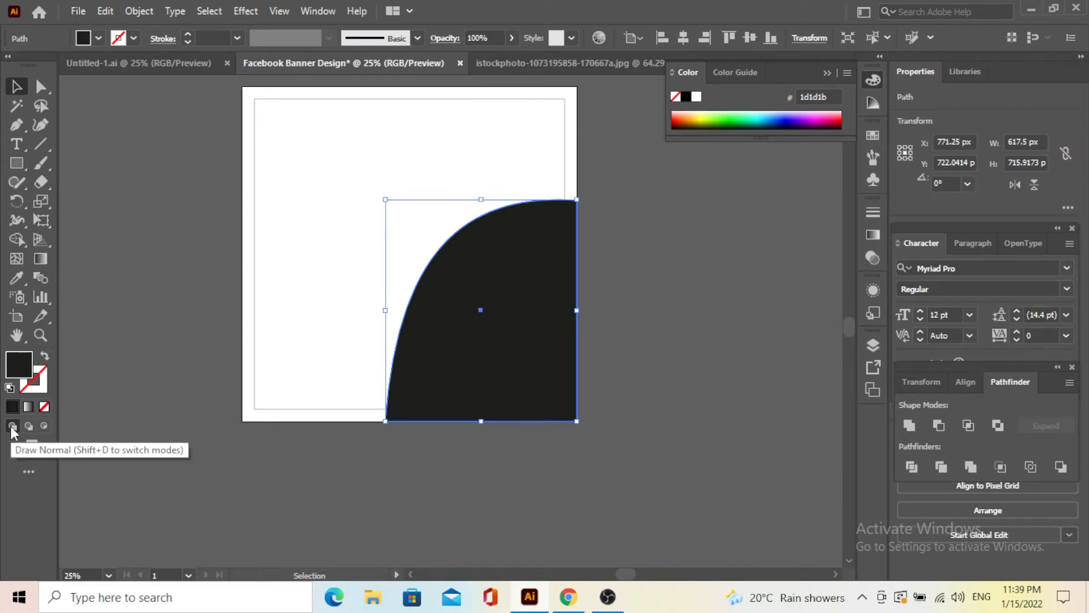
click(43, 426)
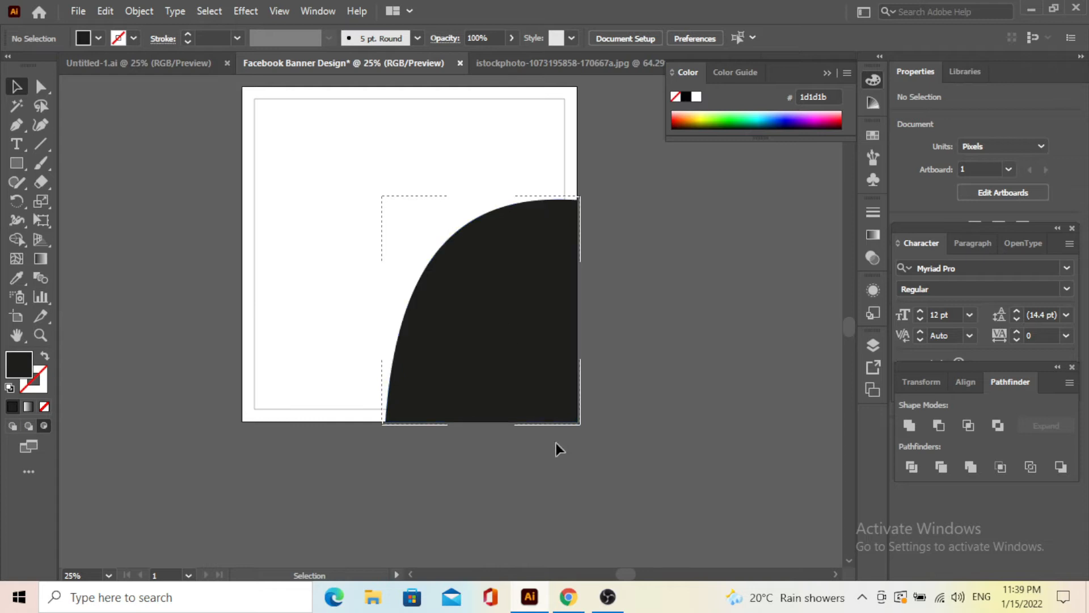
Step: Bring the office photo into the banner document and enlarge it to about 1090 x 728 px over the curved shape
click(527, 64)
click(451, 338)
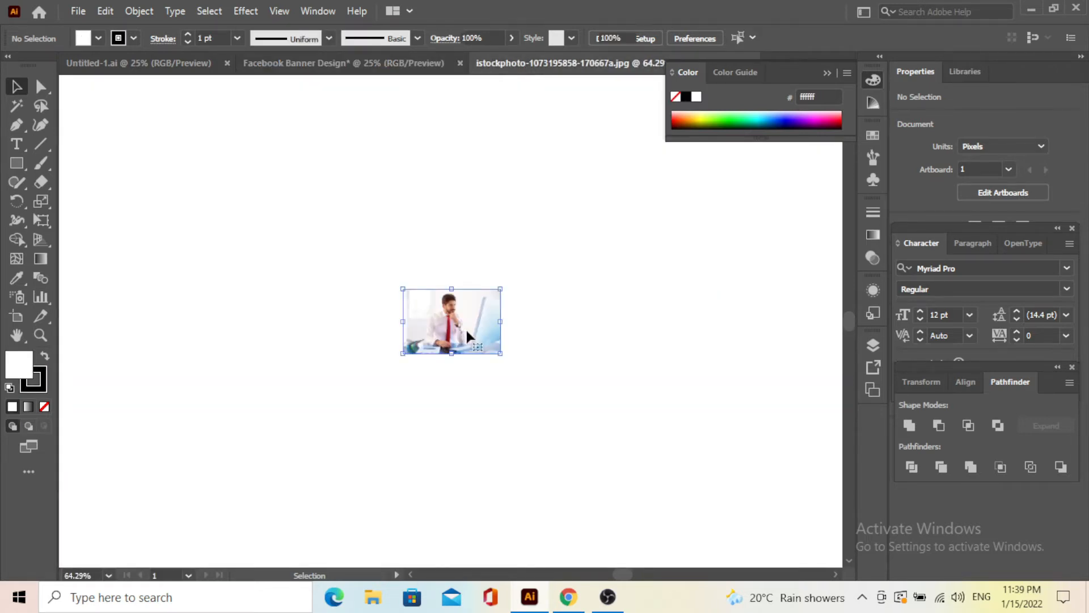
drag(451, 322, 293, 55)
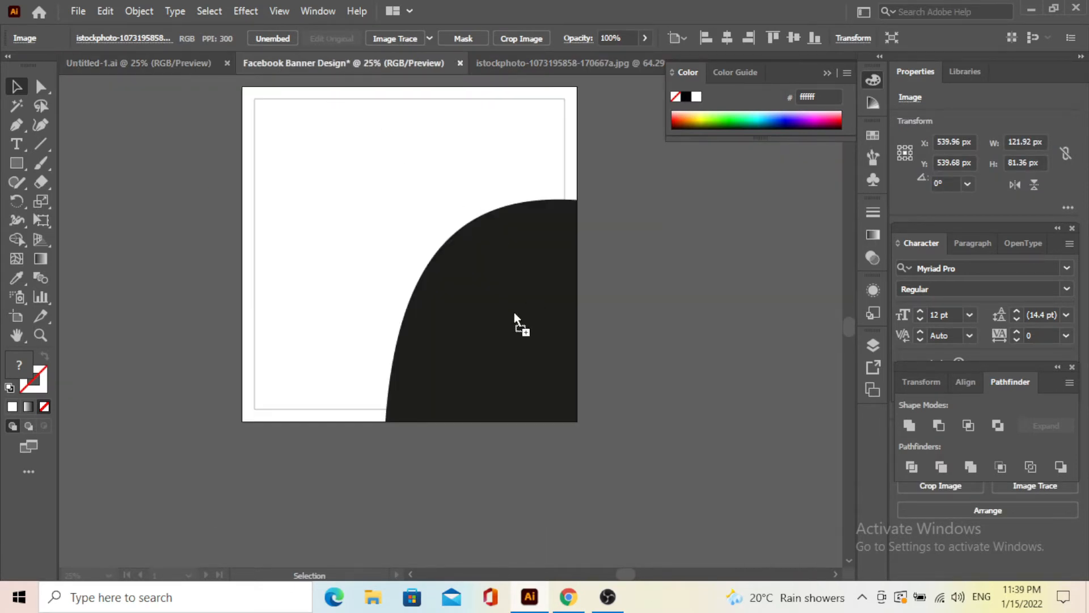
drag(514, 312, 676, 504)
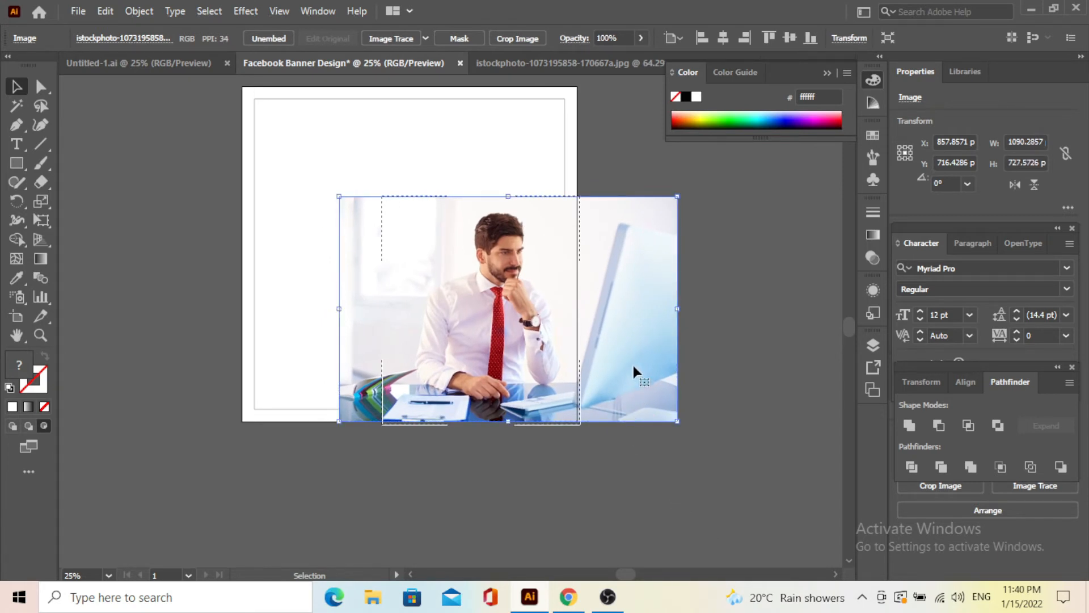
Step: Reposition the photo over the curved shape, centered at about X 927 px and Y 722 px
drag(628, 354, 661, 478)
key(ctrl+z)
drag(590, 335, 644, 394)
click(530, 285)
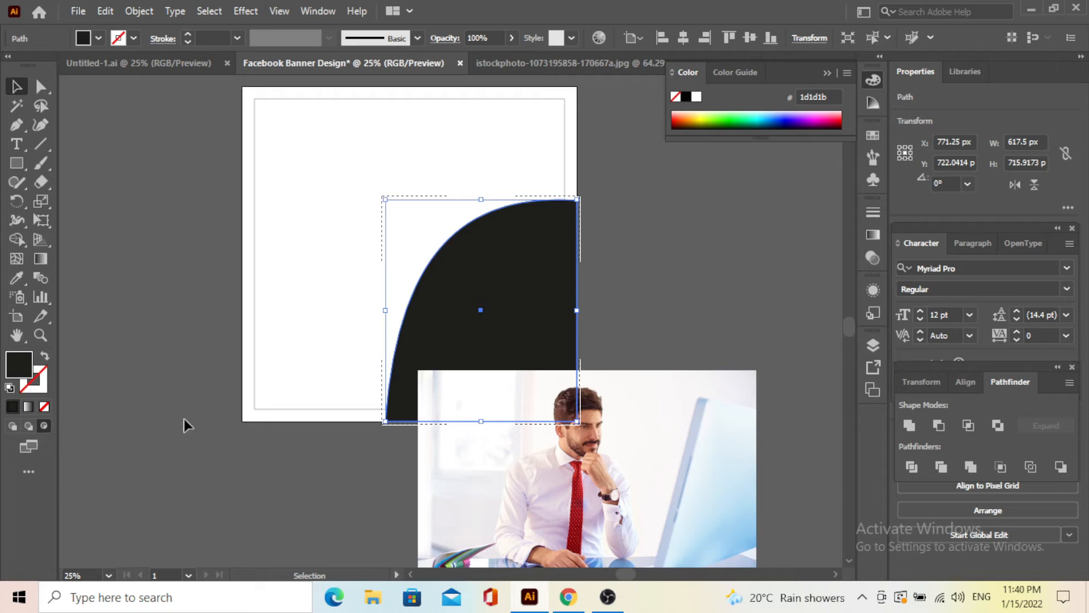
drag(648, 450, 590, 276)
Step: Send the photo to the back so that it lies behind the curved dark shape
right_click(534, 272)
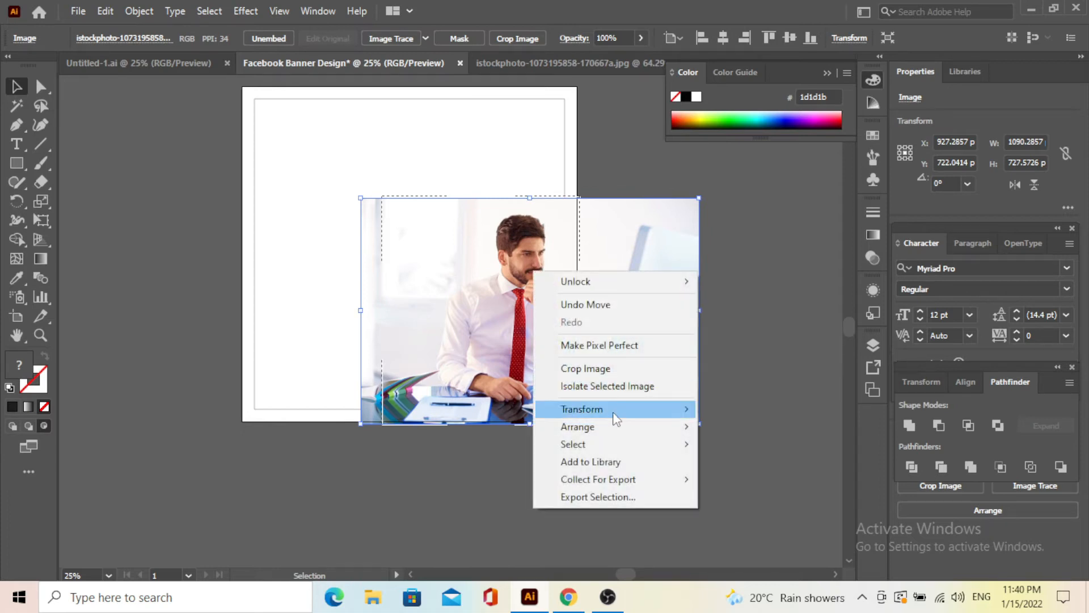
click(440, 490)
click(441, 322)
key(ctrl+shift+bracketleft)
Step: Select the curved shape together with the photo, make a clipping mask from them, and deselect the result
shift+click(442, 326)
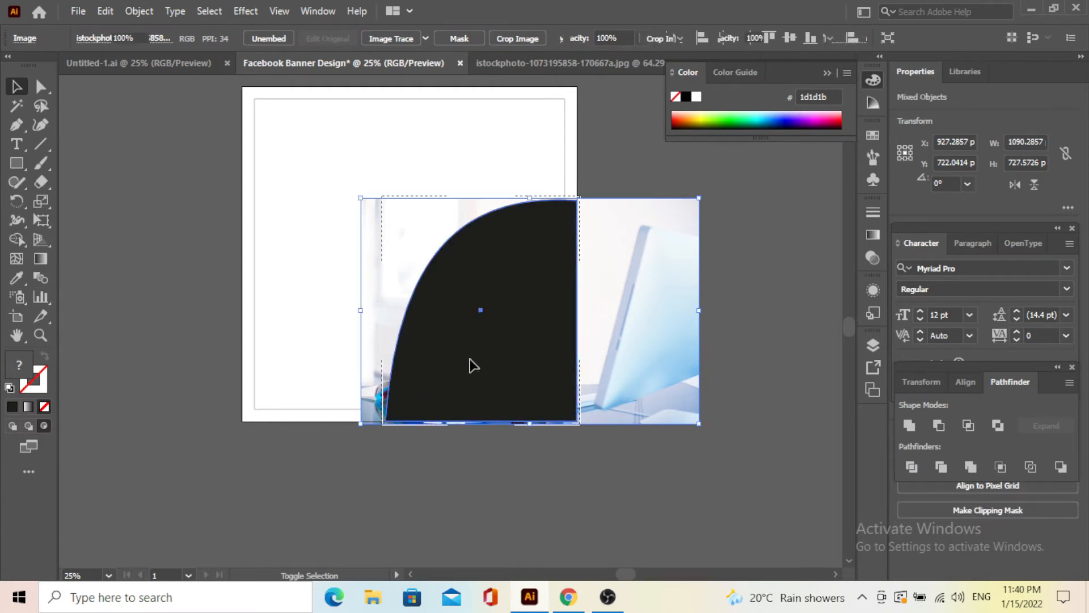
drag(561, 301, 540, 417)
key(ctrl+z)
right_click(522, 309)
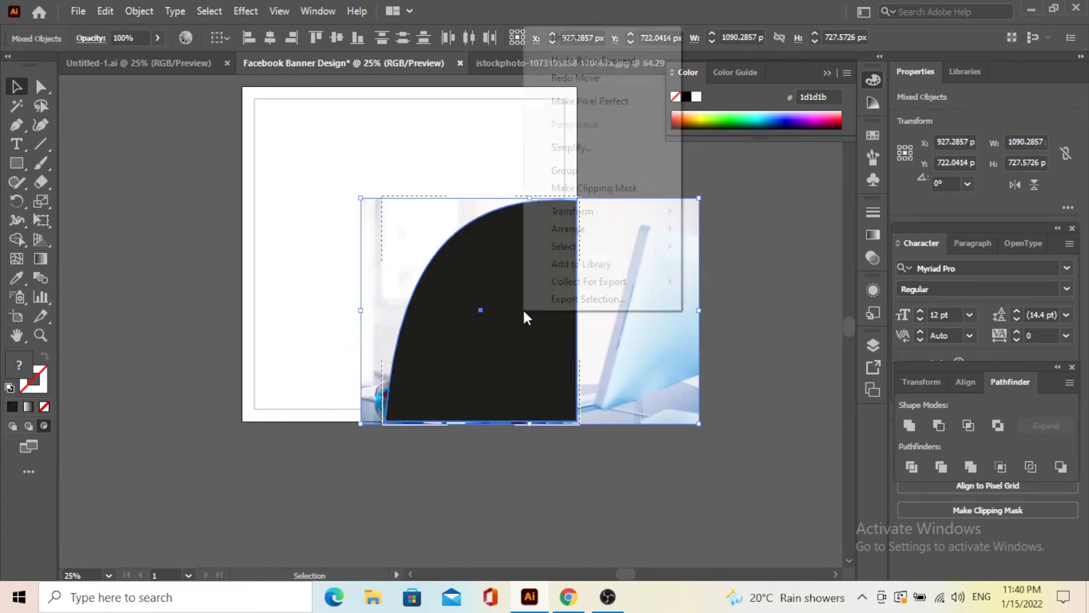
click(606, 187)
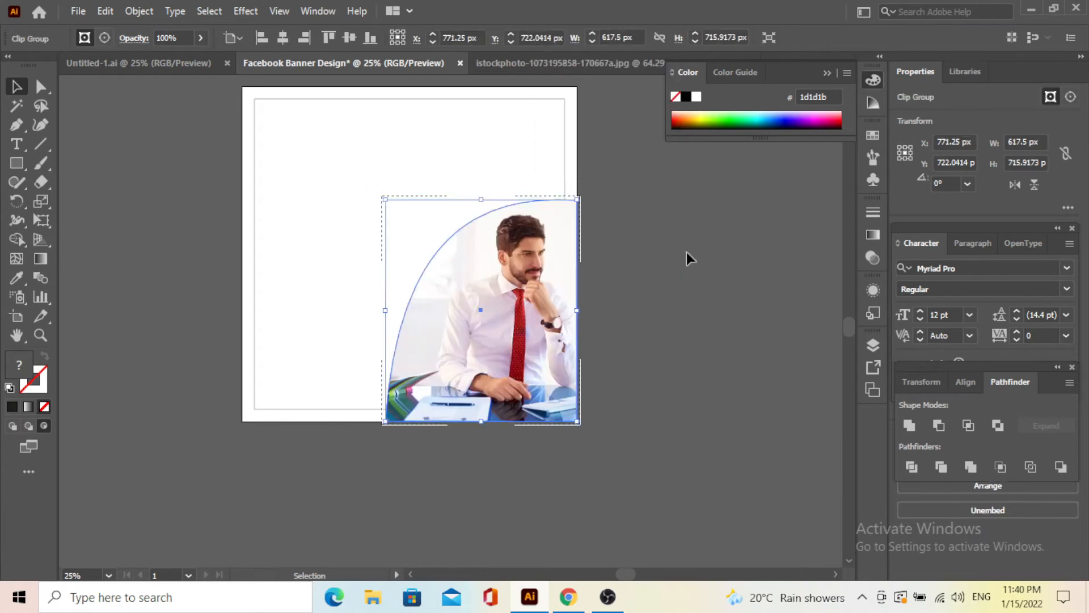
click(708, 293)
Step: Switch the drawing mode from Draw Inside back to Draw Normal
scroll(686, 377, down, 1)
scroll(648, 377, up, 1)
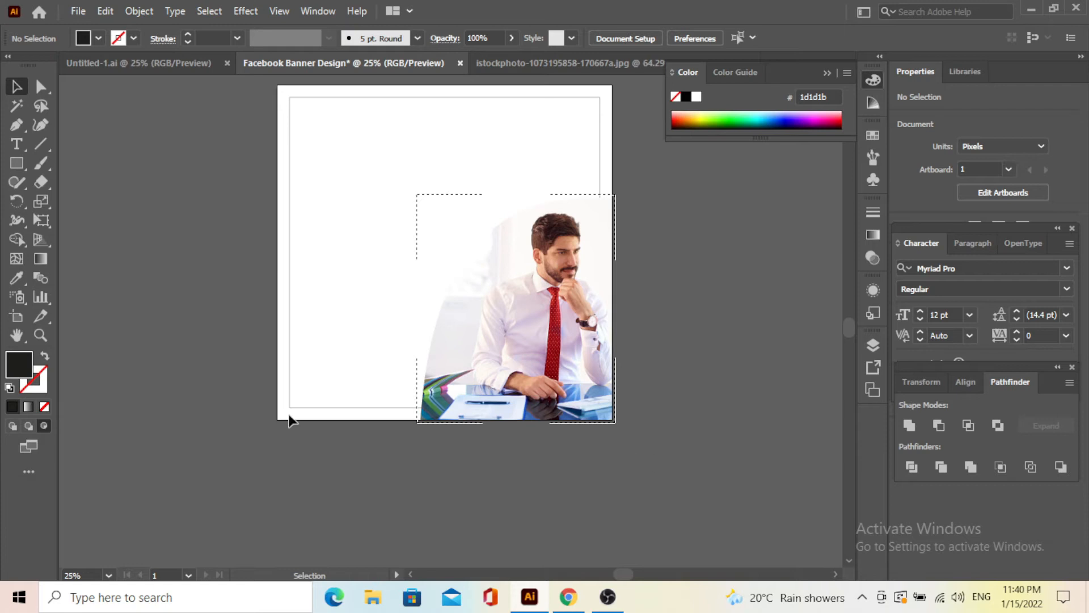
click(27, 426)
click(11, 426)
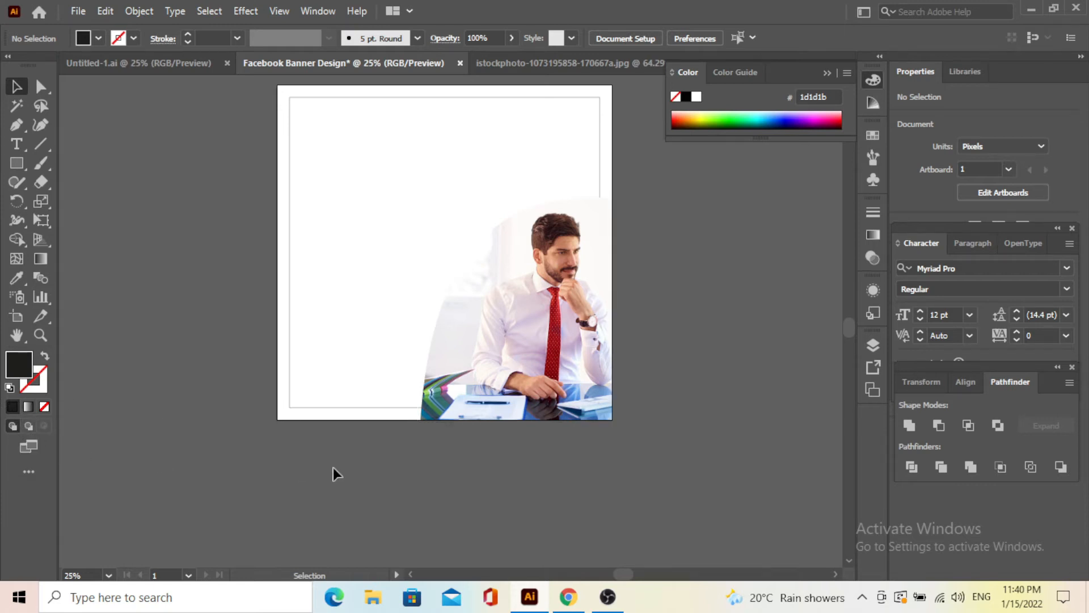
Step: Inspect the clipped photo's curved edge and its placement on the artboard, and look over the artboard's empty top-left area
scroll(506, 406, down, 2)
scroll(508, 394, up, 2)
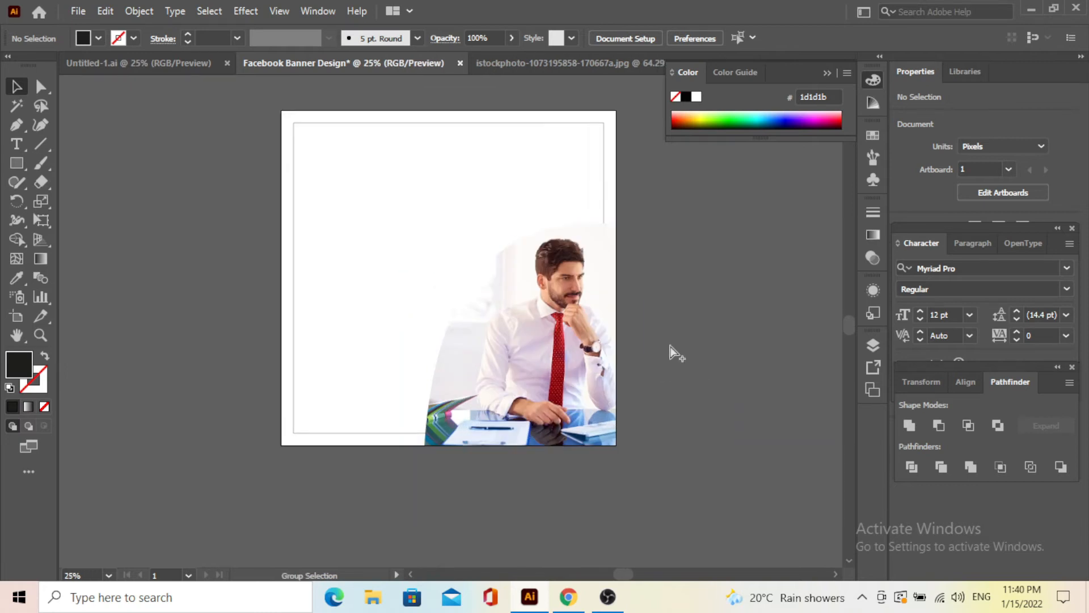
scroll(671, 349, down, 1)
drag(695, 308, 654, 377)
scroll(612, 376, up, 2)
scroll(610, 378, down, 3)
scroll(608, 372, down, 1)
scroll(634, 363, up, 1)
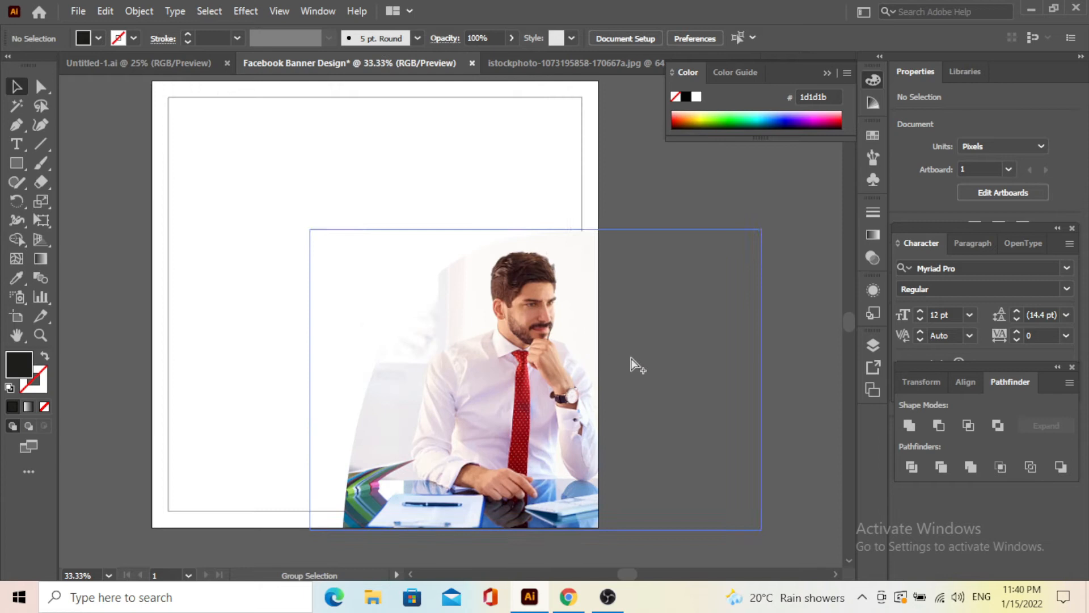
scroll(579, 340, up, 1)
scroll(143, 128, up, 2)
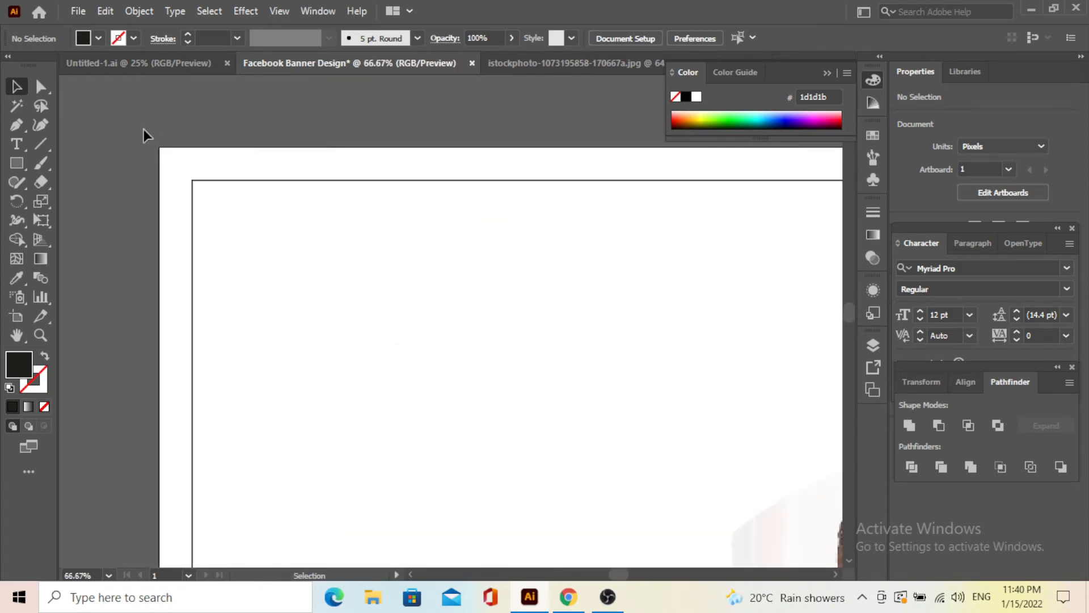
Step: Draw a 1080 x 40 px rectangle along the artboard's top edge and fill it with red e30613
click(17, 163)
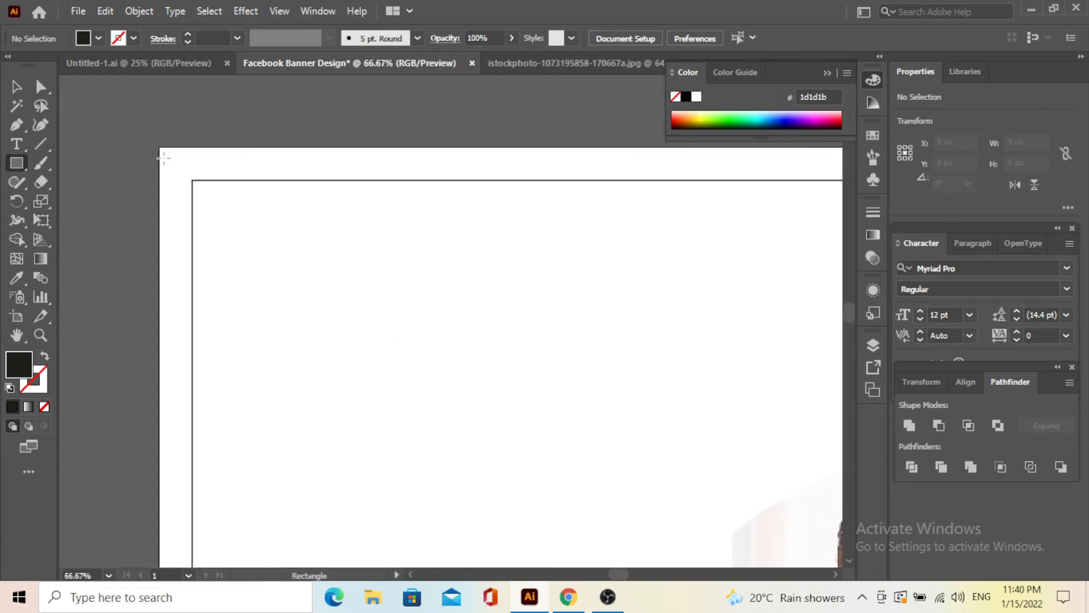
scroll(246, 156, down, 1)
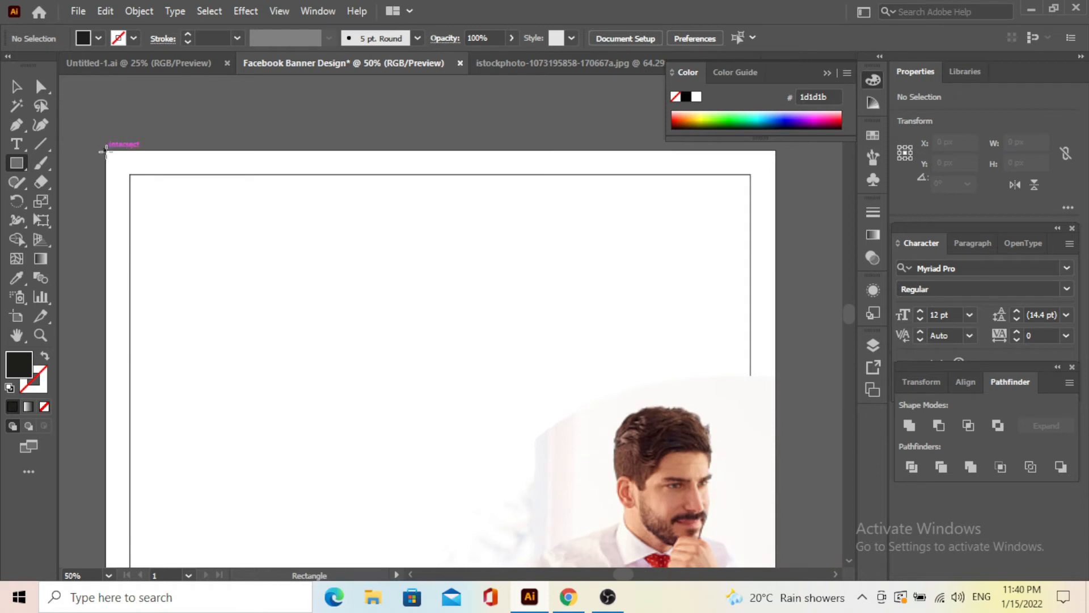
drag(105, 150, 777, 175)
click(16, 87)
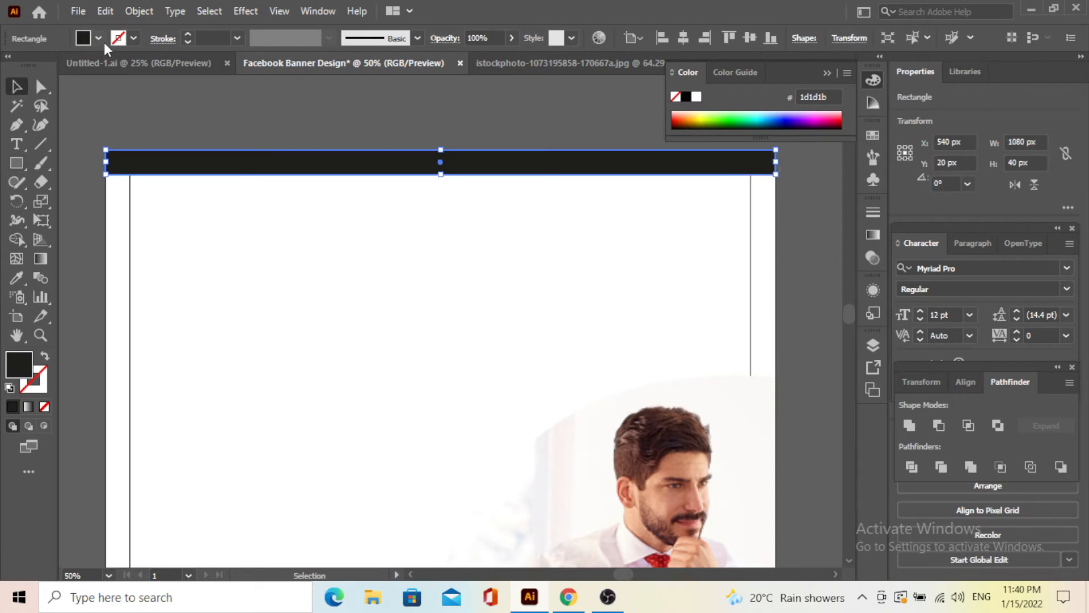
click(98, 39)
click(55, 65)
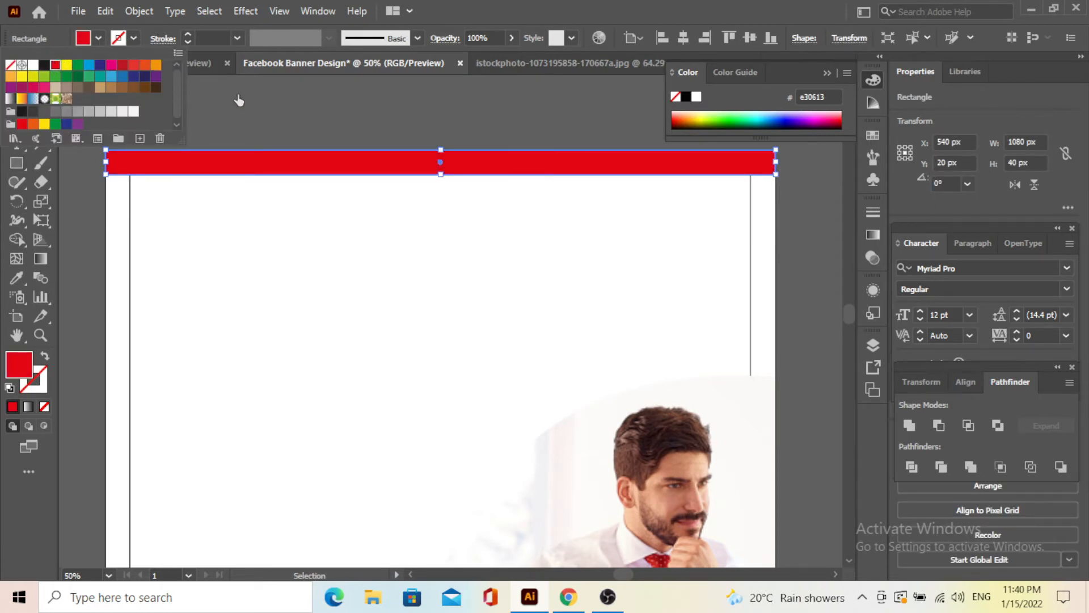
click(374, 186)
Step: Duplicate the red bar straight down and align the copy with the artboard's bottom edge
scroll(373, 186, down, 8)
drag(361, 86, 366, 300)
scroll(372, 291, up, 4)
scroll(383, 310, down, 2)
drag(333, 399, 367, 406)
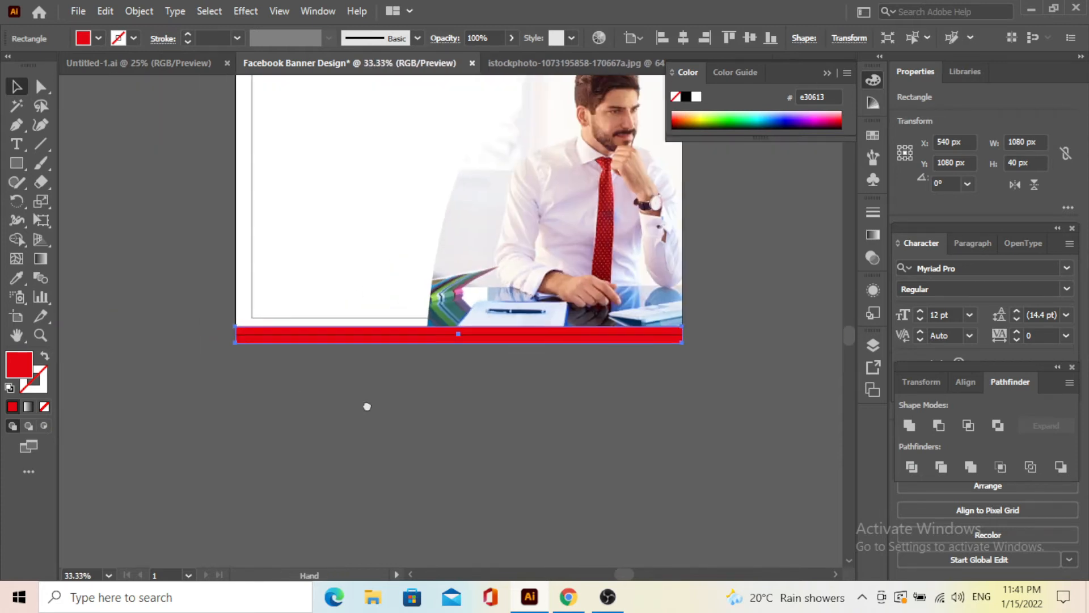
scroll(299, 364, up, 4)
drag(245, 275, 250, 232)
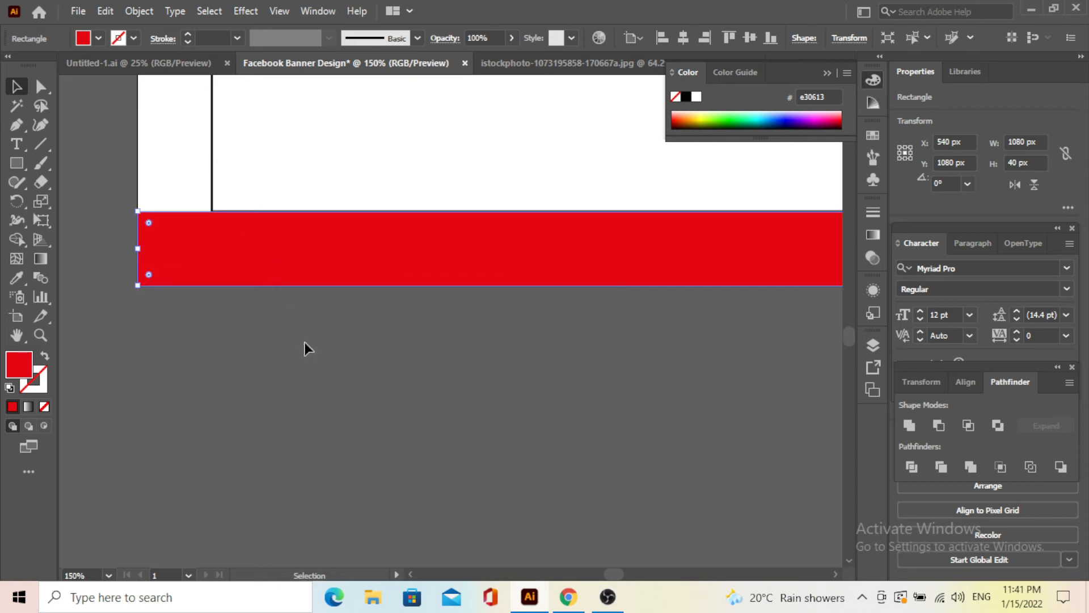
click(305, 342)
scroll(268, 345, down, 5)
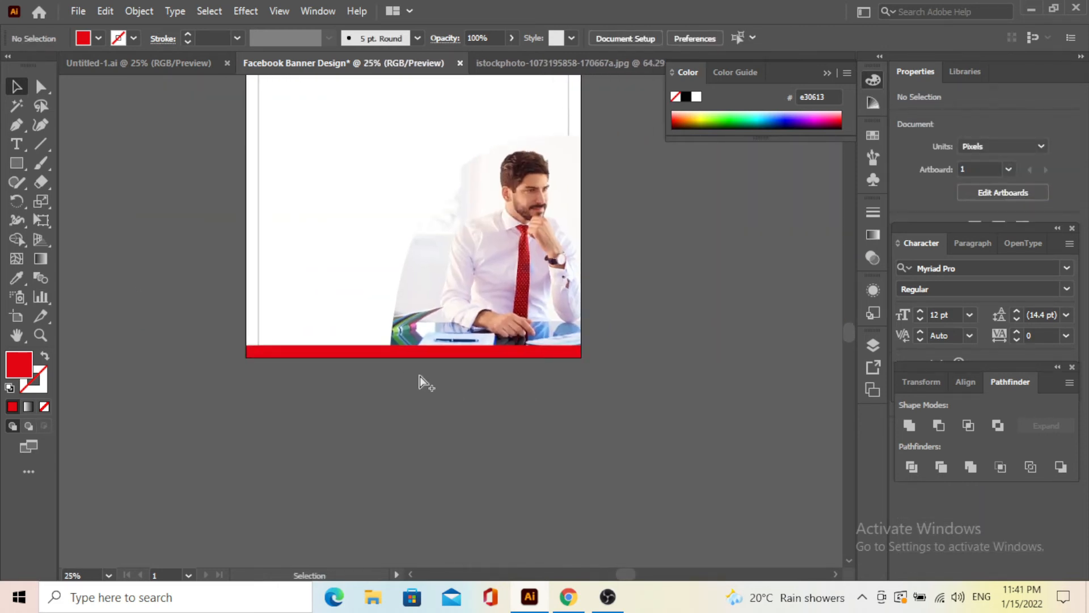
scroll(420, 376, up, 4)
scroll(475, 408, down, 5)
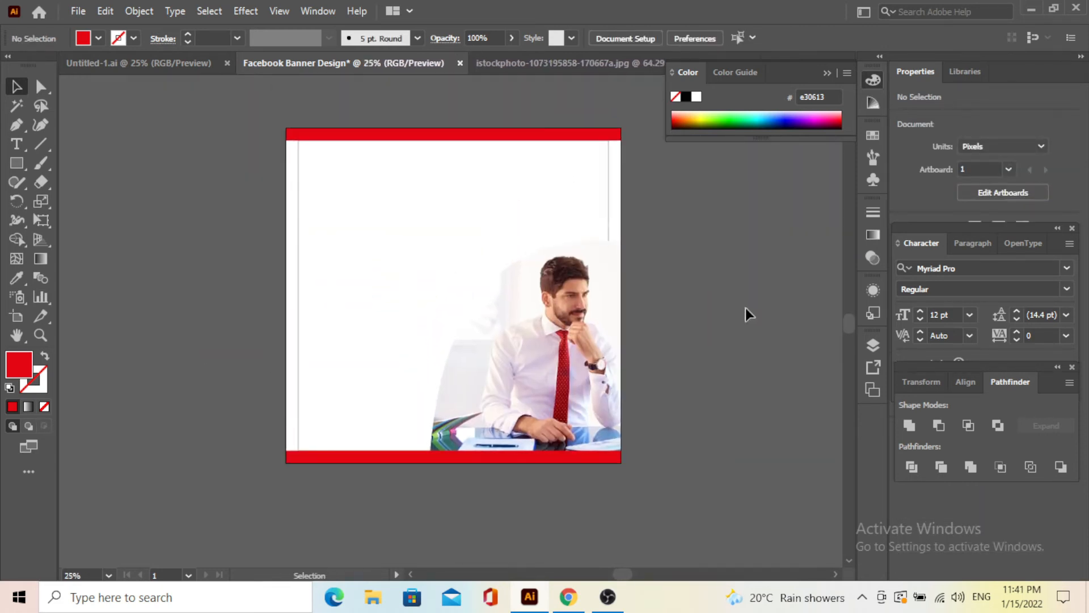
scroll(680, 292, down, 1)
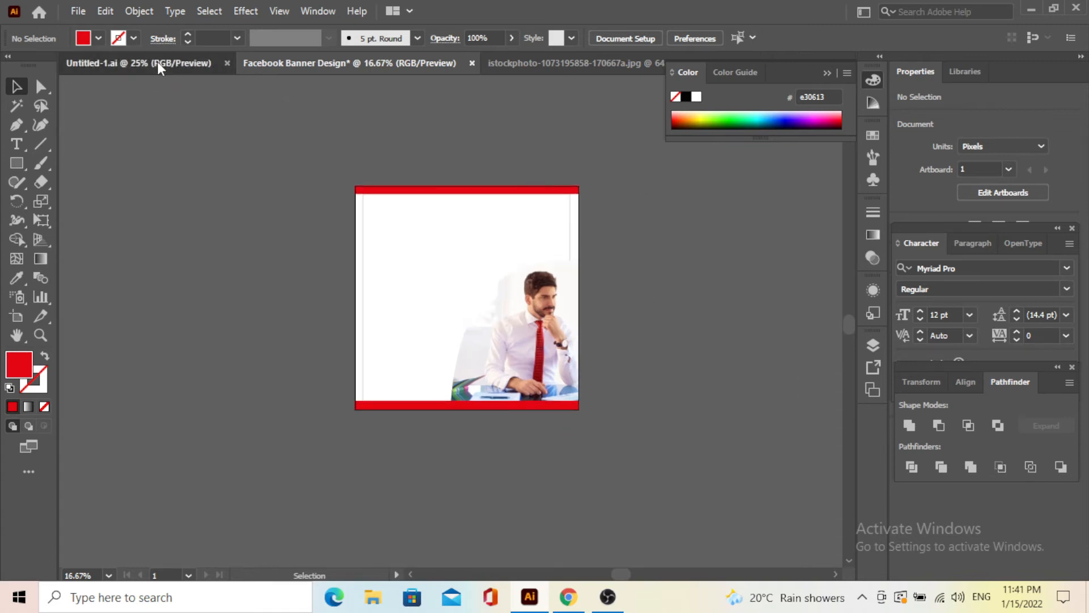
Step: Bring the logo and the SHERPUR POLYTECHNICAL heading together from the Untitled-1.ai flyer into the Facebook Banner Design document
click(158, 62)
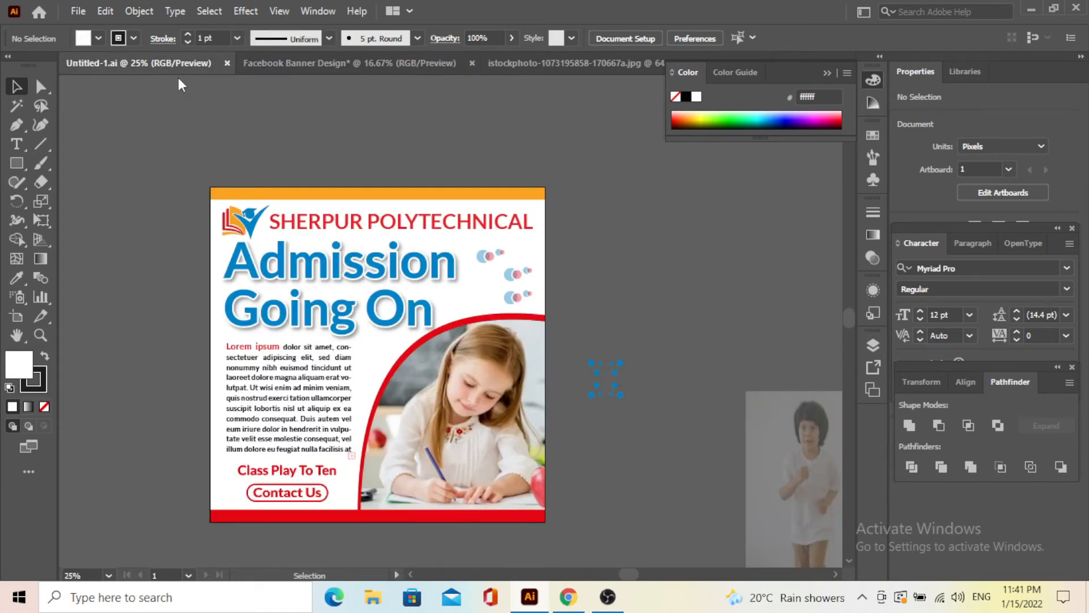
click(433, 222)
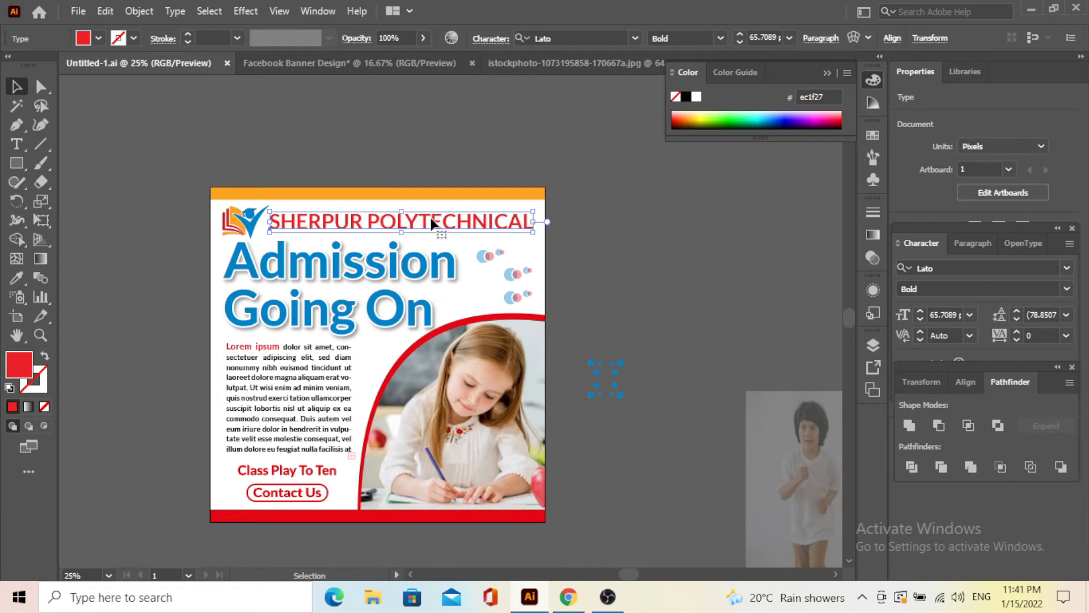
shift+click(241, 221)
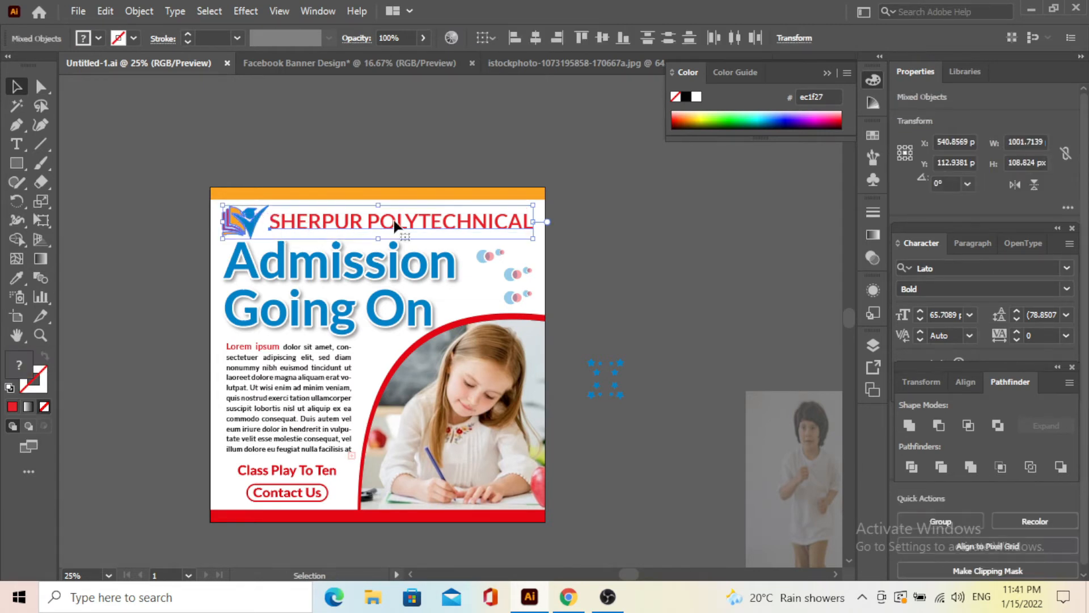
drag(373, 181, 507, 216)
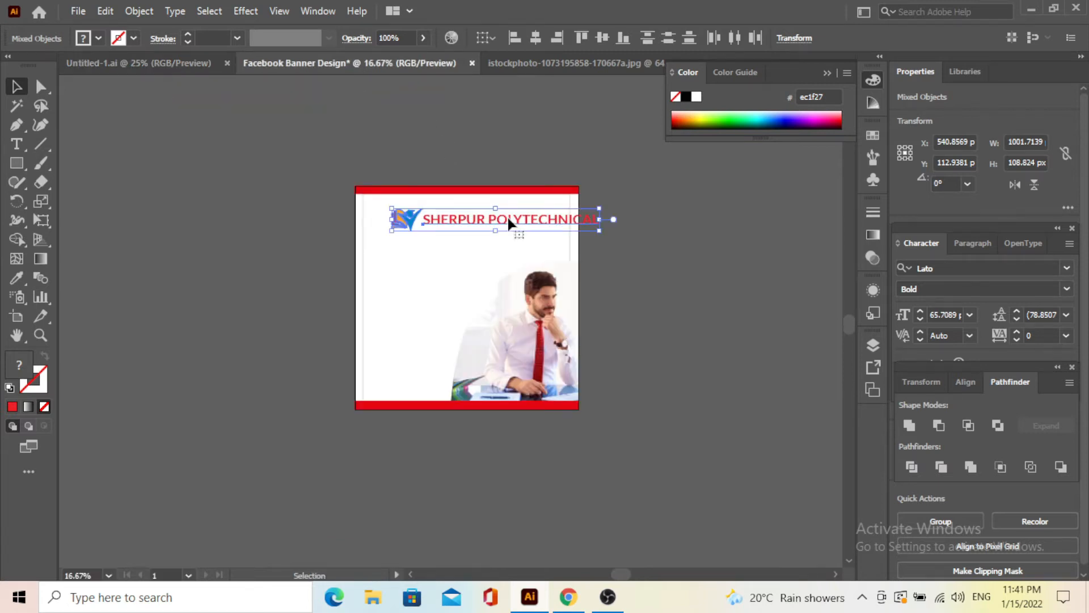
Step: Position the logo and heading just below the top red bar, fitted between the side margin guides, and deselect them
scroll(516, 227, up, 3)
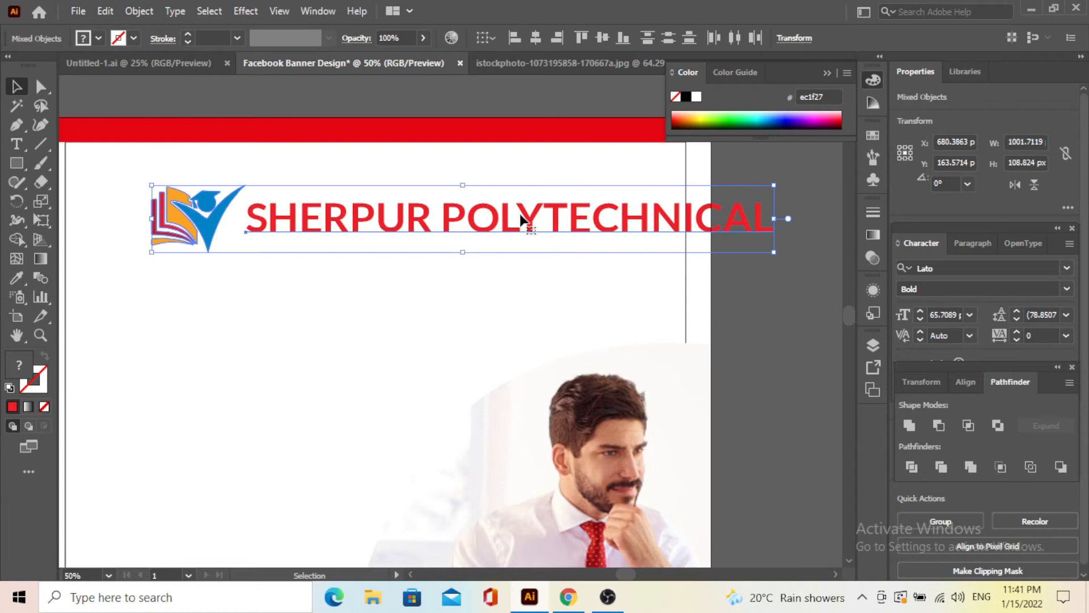
scroll(521, 219, down, 1)
drag(527, 222, 472, 190)
key(Down)
key(Down)
key(Down)
key(Down)
key(Down)
key(Down)
key(Down)
key(Down)
key(Down)
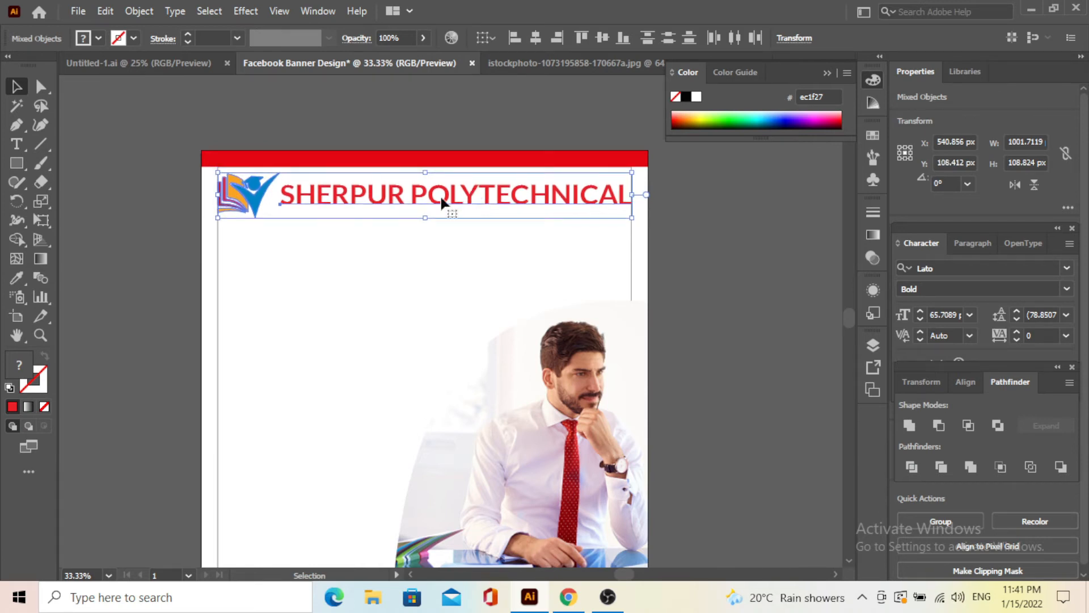
scroll(314, 207, up, 1)
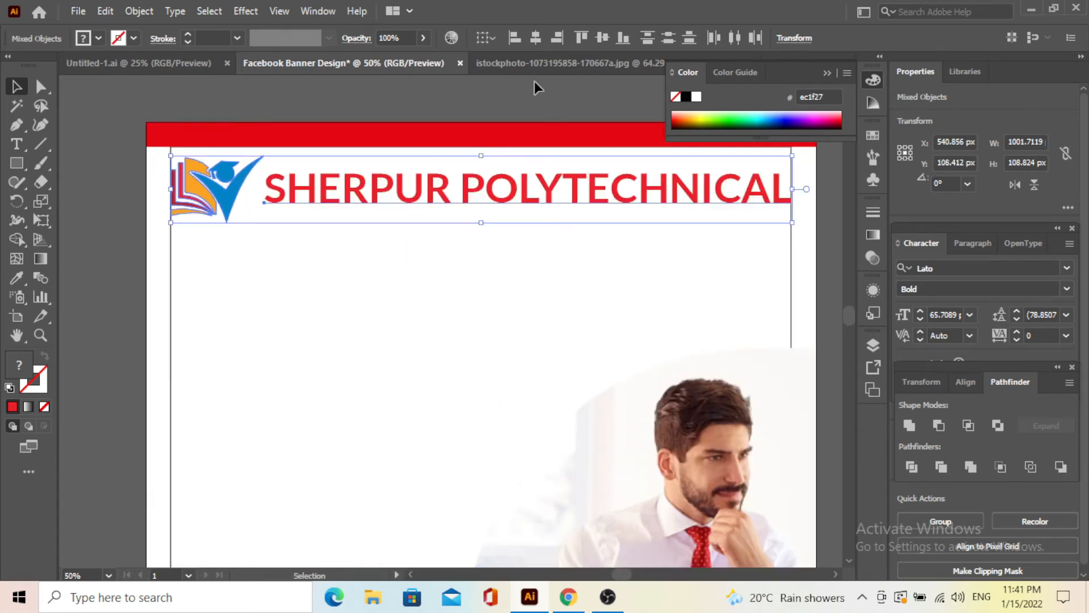
click(243, 97)
scroll(227, 173, down, 2)
scroll(319, 185, up, 1)
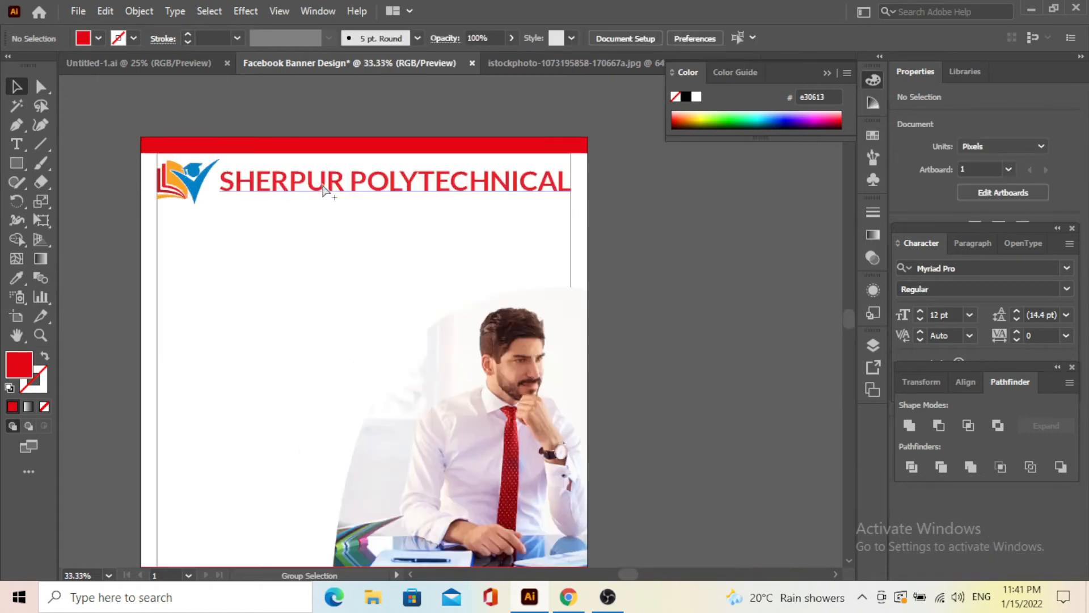
Step: Check the reference flyer's headline, and place a copy of the banner's SHERPUR POLYTECHNICAL text below the original
click(179, 66)
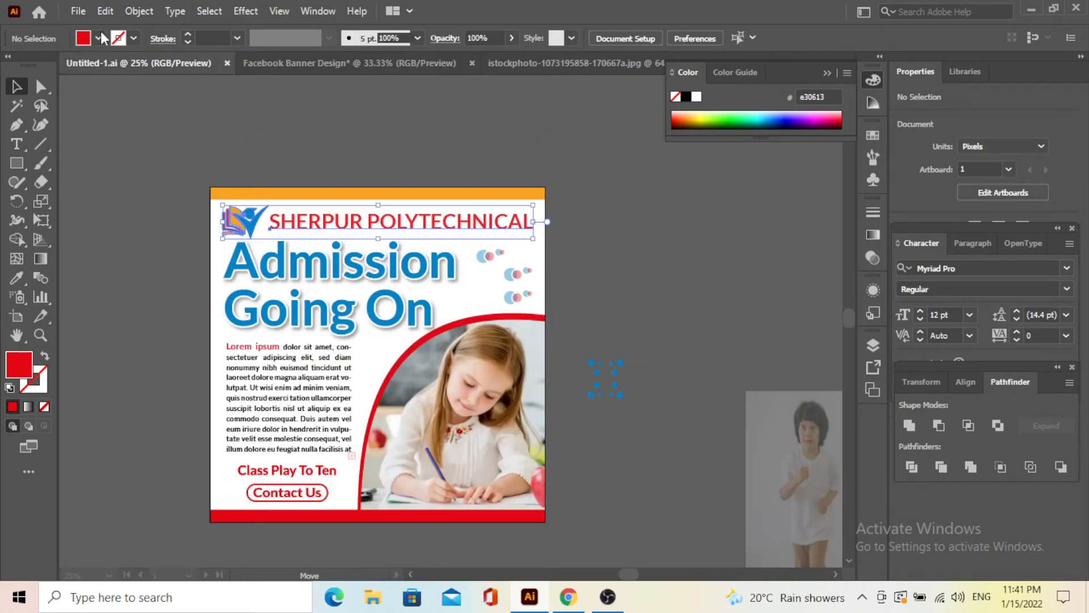
click(355, 97)
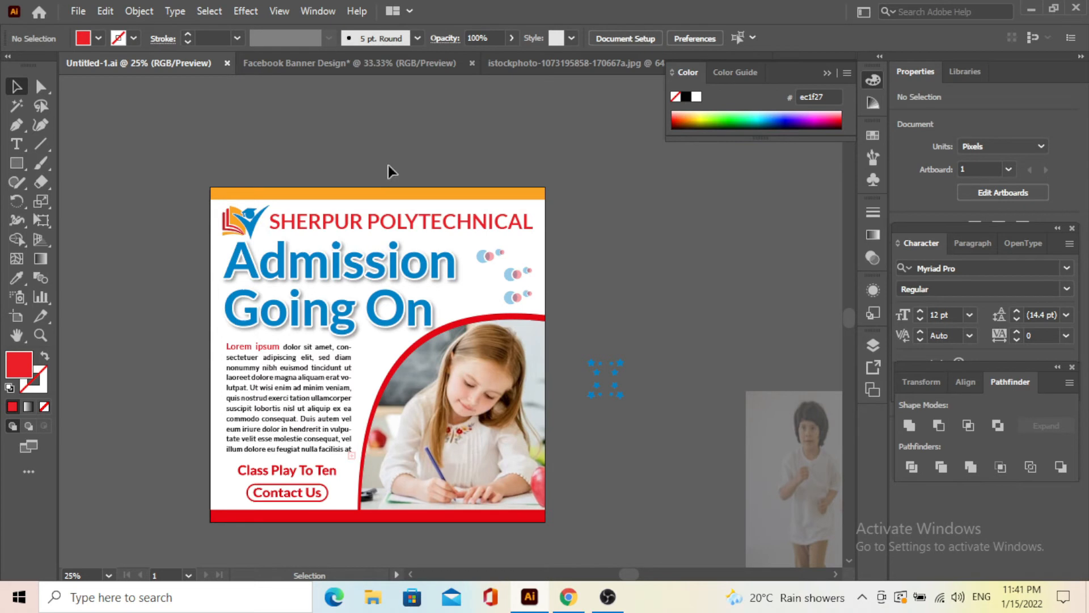
click(306, 63)
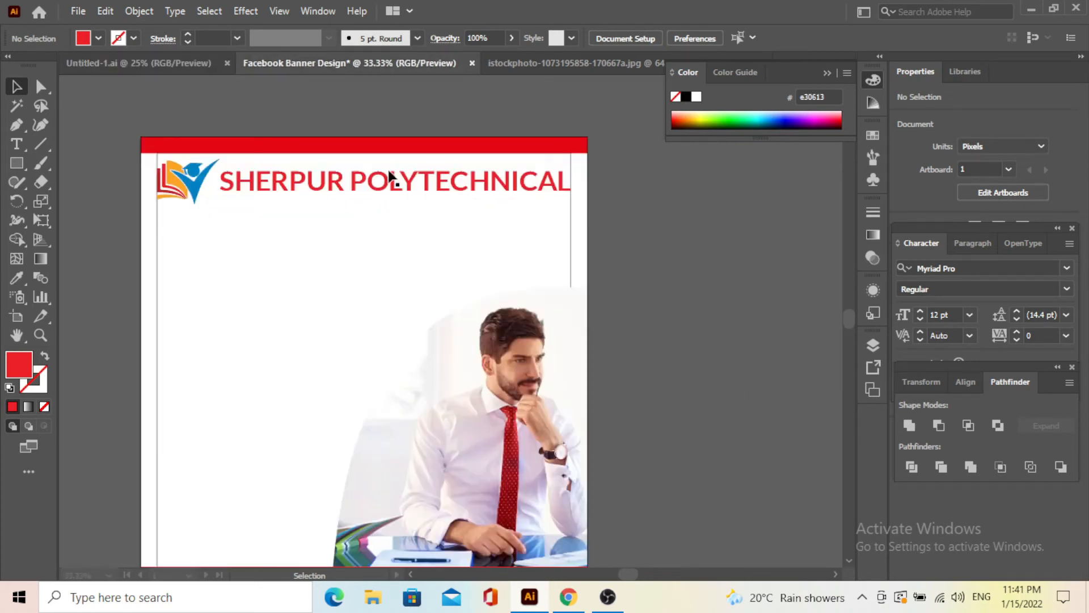
scroll(389, 168, down, 2)
drag(366, 107, 340, 168)
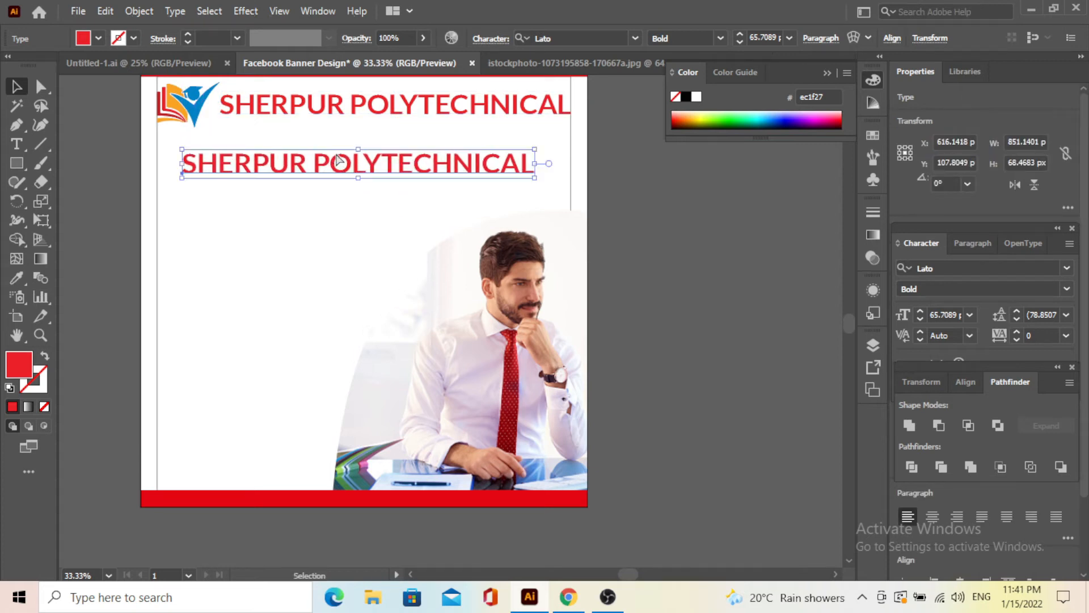
key(ctrl+equal)
key(ctrl+equal)
Step: Replace the copied text with "Admission Going On", breaking it into two lines after "Admission"
triple_click(352, 171)
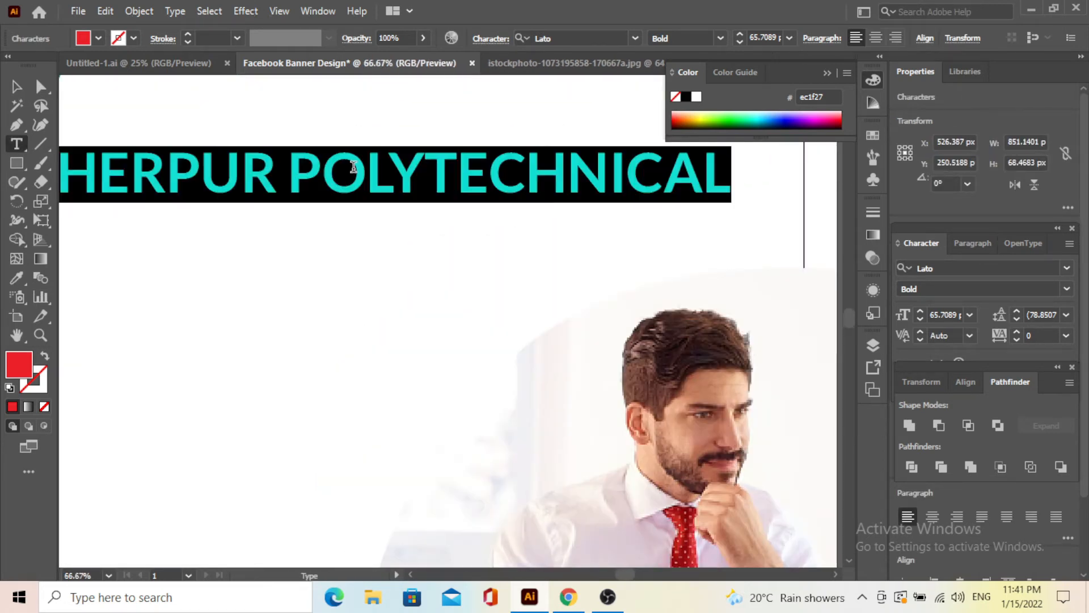
text(Ad)
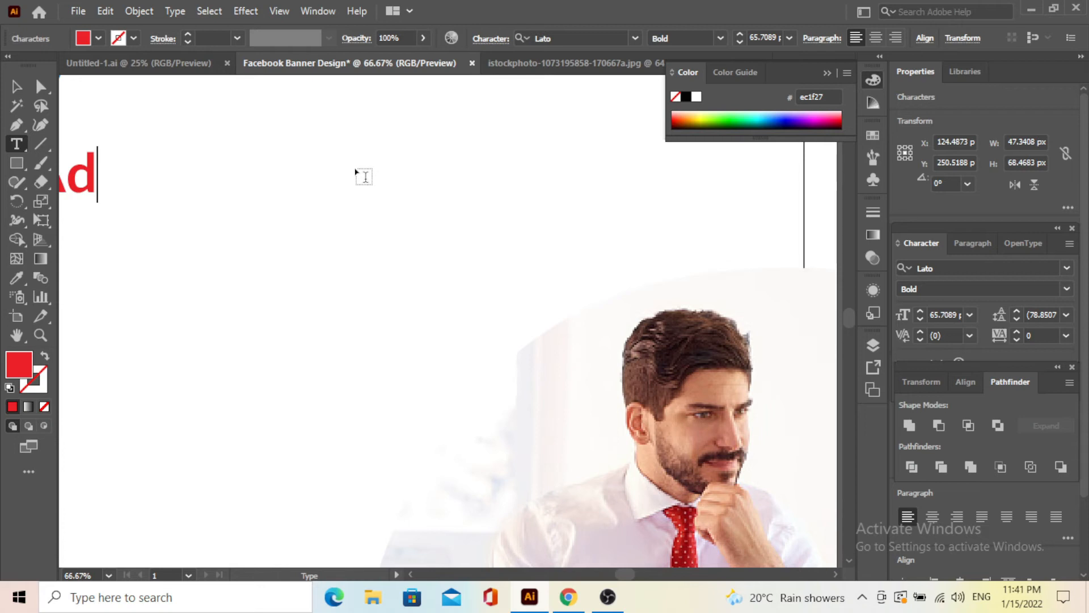
text(missio)
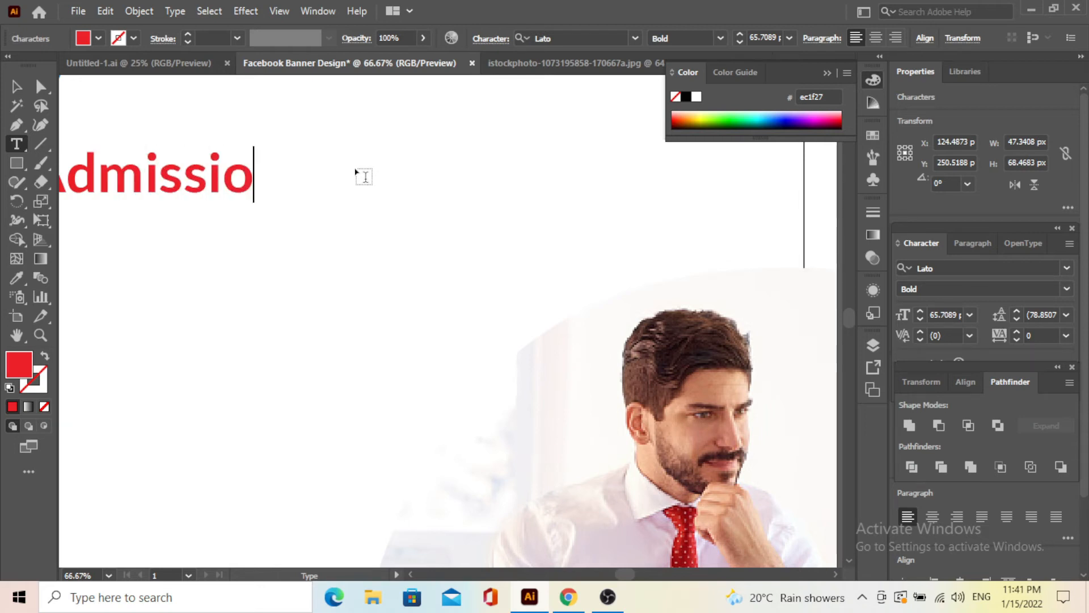
text(n Go)
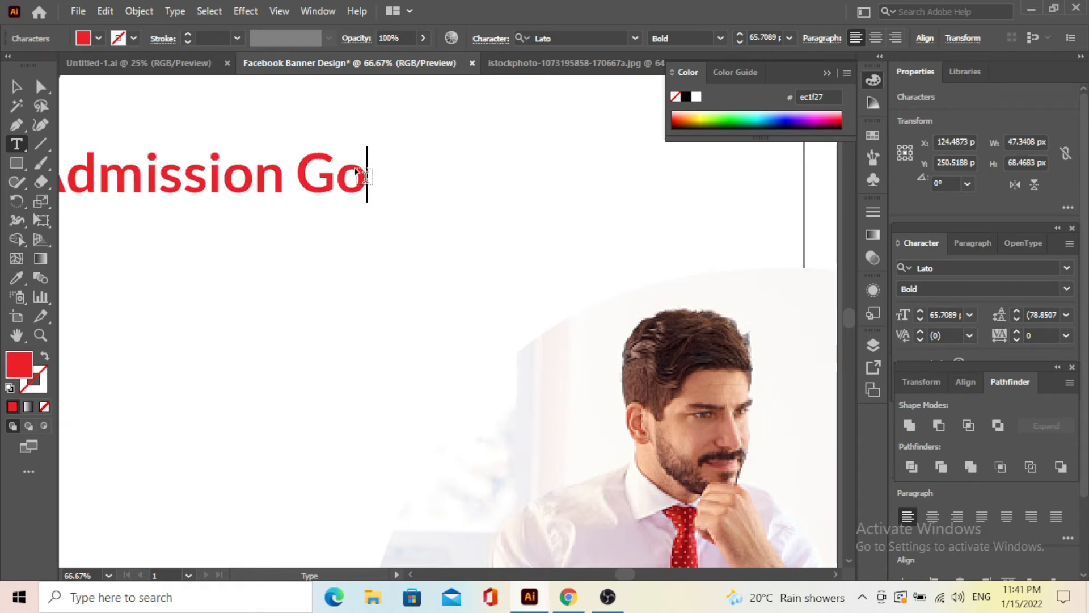
text(ing On)
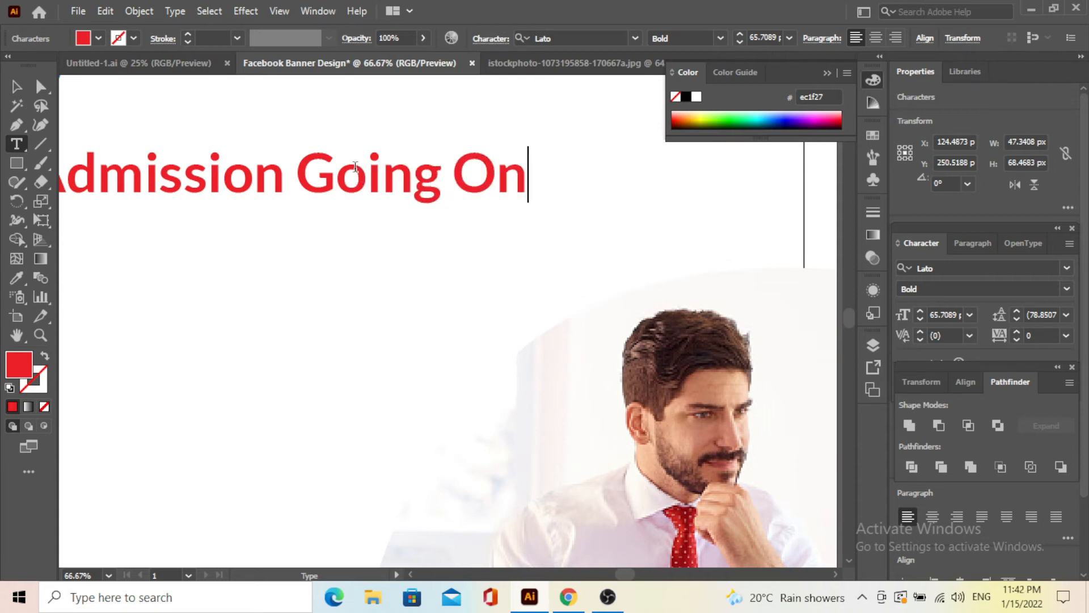
key(Escape)
click(300, 166)
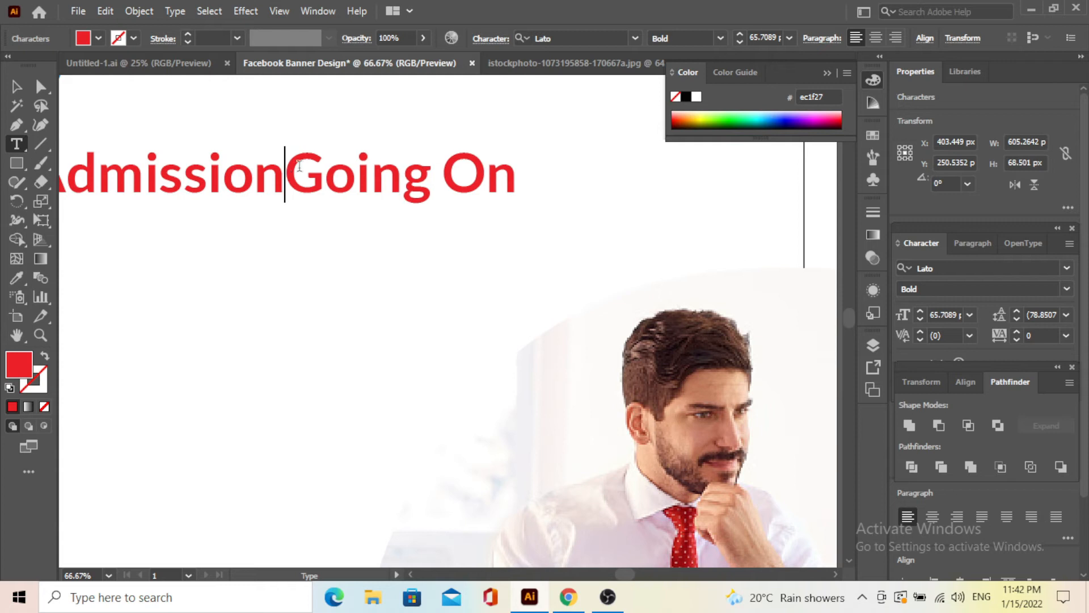
key(Return)
click(16, 87)
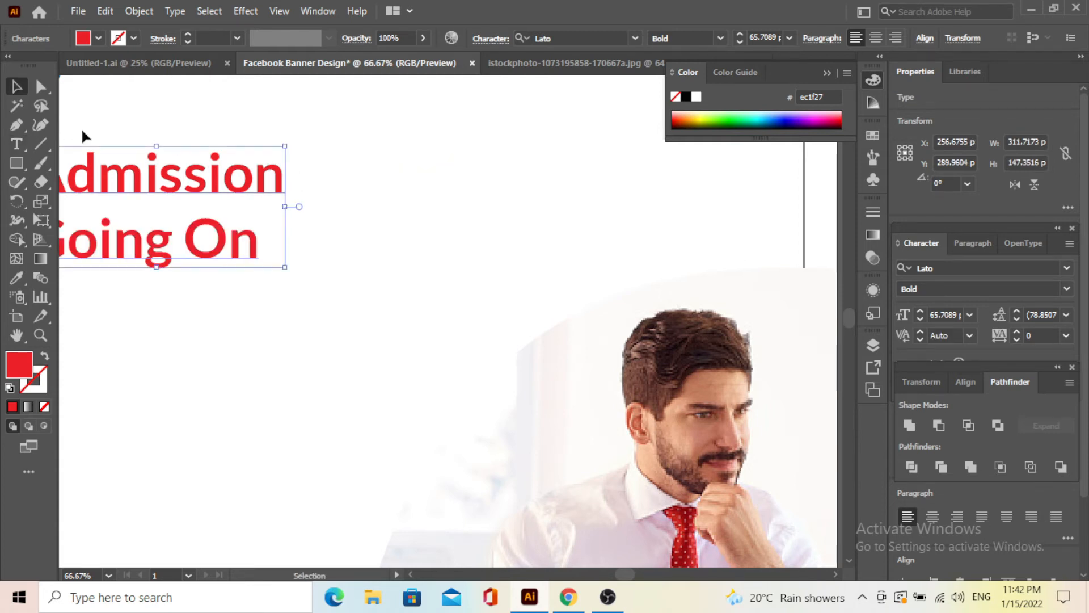
Step: Enlarge the two-line Admission Going On headline to about 430 px wide
key(ctrl+minus)
key(ctrl+minus)
drag(315, 251, 366, 276)
Step: Place a dark copy of the curved clipping shape exactly over the photo and send it behind the clipped photo
scroll(518, 328, up, 1)
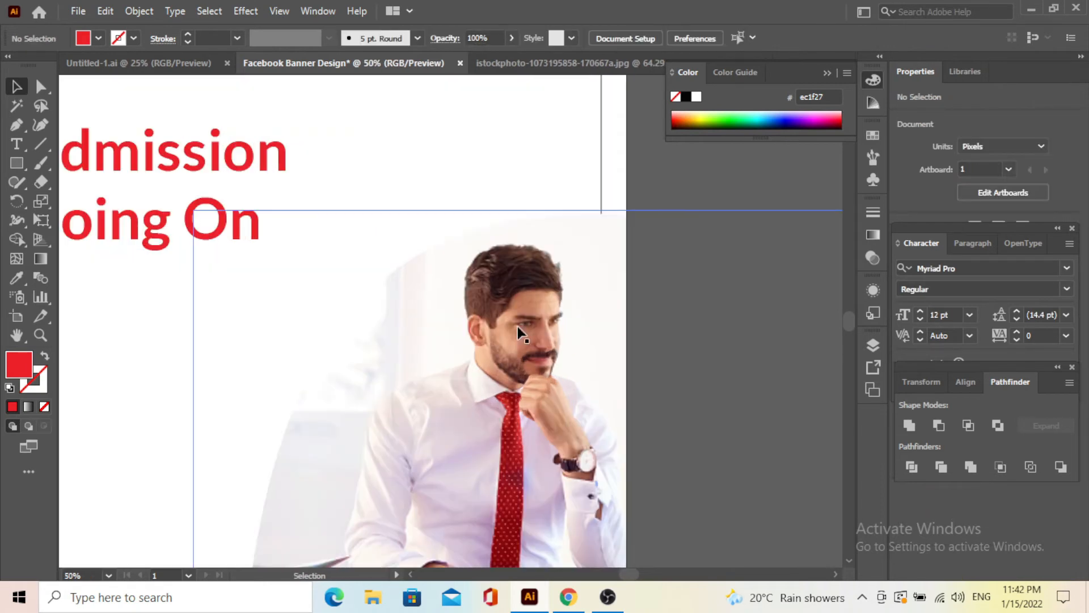
click(517, 327)
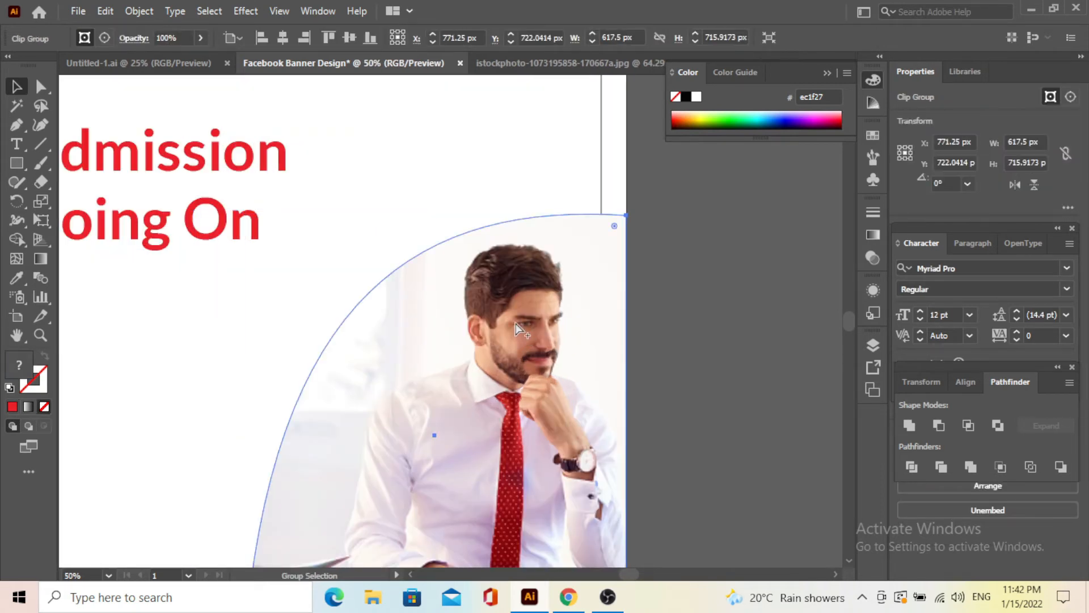
key(ctrl+z)
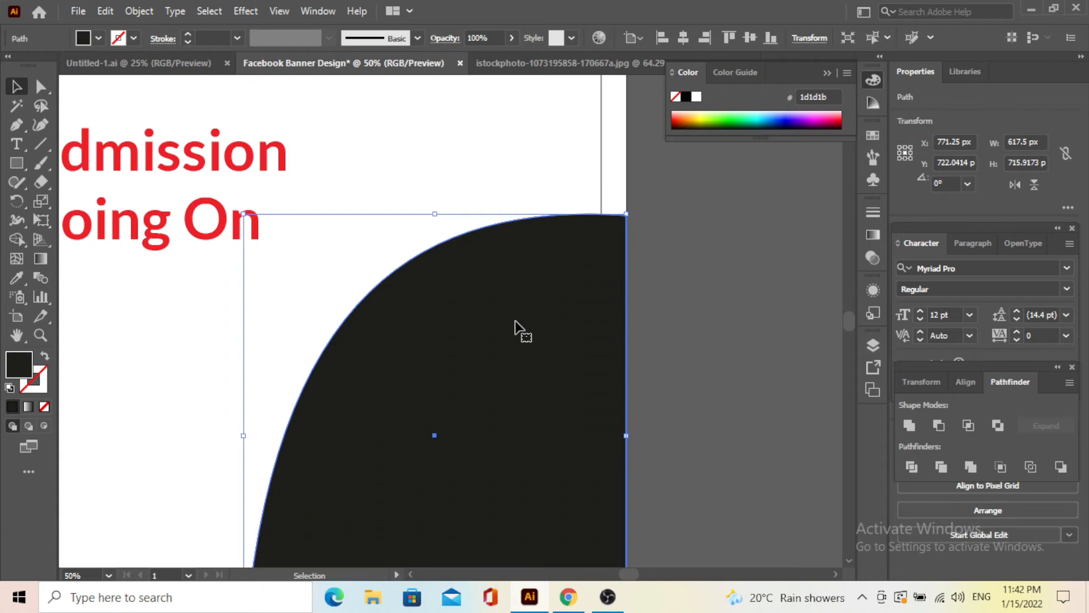
click(825, 298)
click(530, 295)
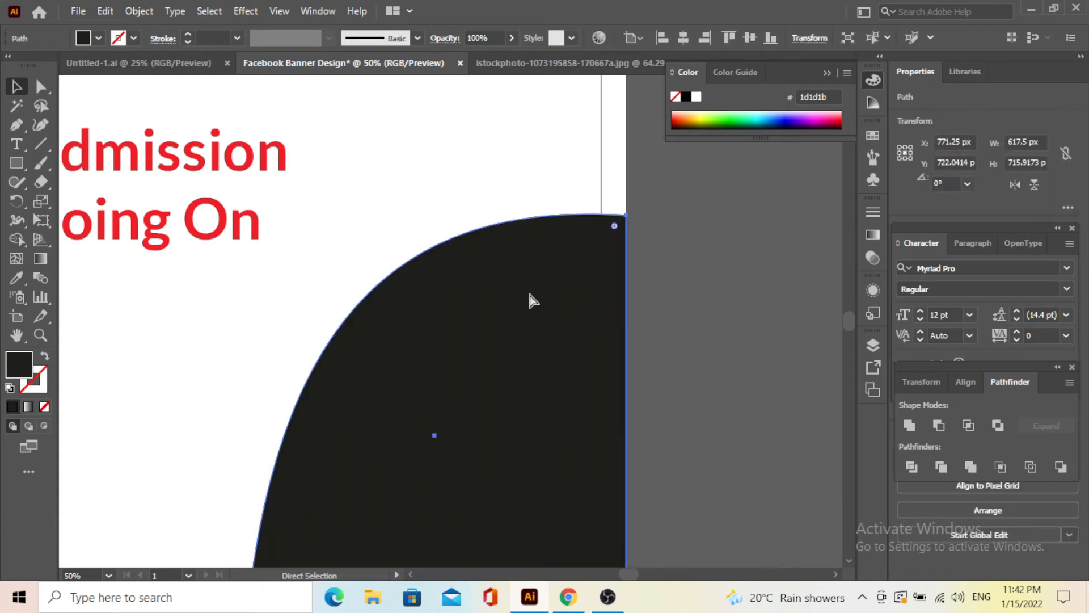
key(ctrl+[)
key(v)
Step: Nudge the dark curved shape up 29 px and left 3 px to form a border along the photo's curve, and deselect it
key(Up)
key(Up)
key(Up)
key(Up)
key(Up)
key(Up)
key(Up)
key(Up)
key(Up)
key(Up)
key(Up)
key(Up)
key(Up)
key(Up)
key(Up)
key(Up)
key(Up)
key(Up)
key(Up)
key(Up)
key(Up)
key(Up)
key(Up)
key(Up)
key(Up)
key(Up)
key(Up)
key(Up)
key(Up)
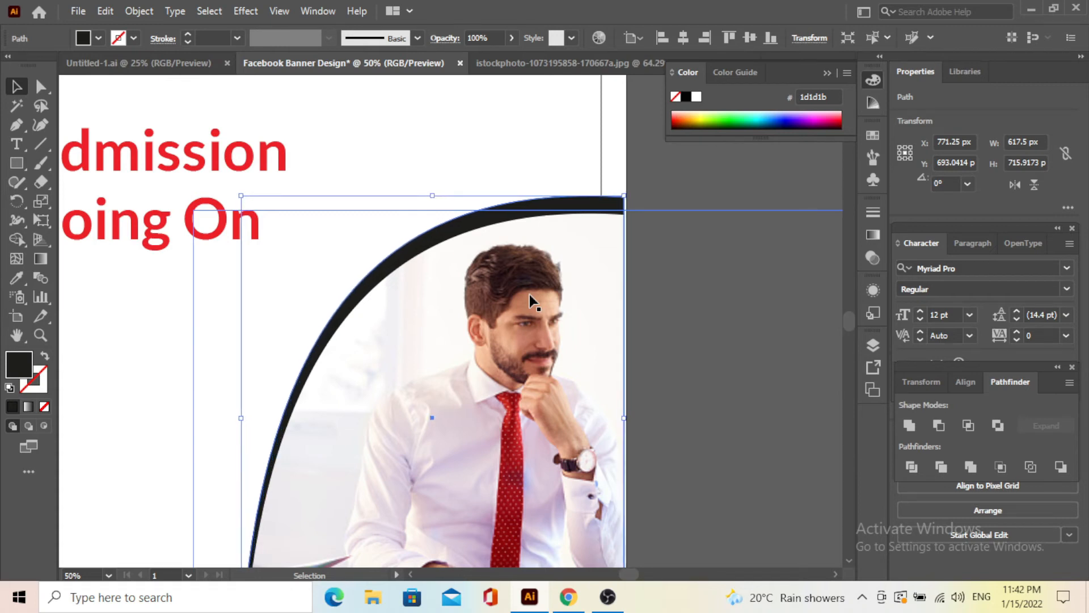
scroll(730, 278, down, 2)
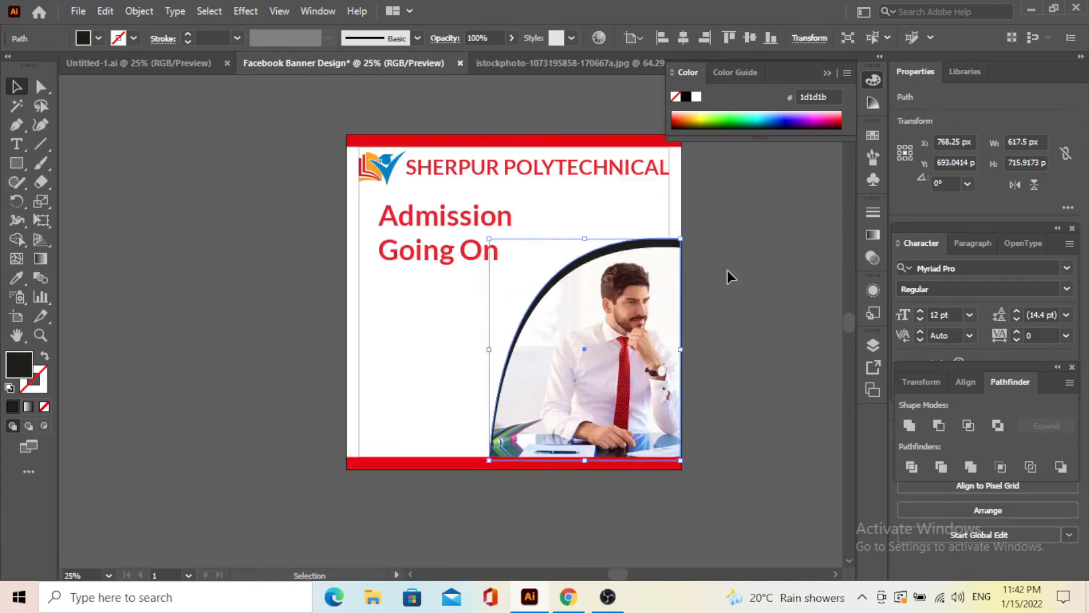
click(752, 319)
scroll(750, 323, up, 2)
scroll(706, 258, up, 2)
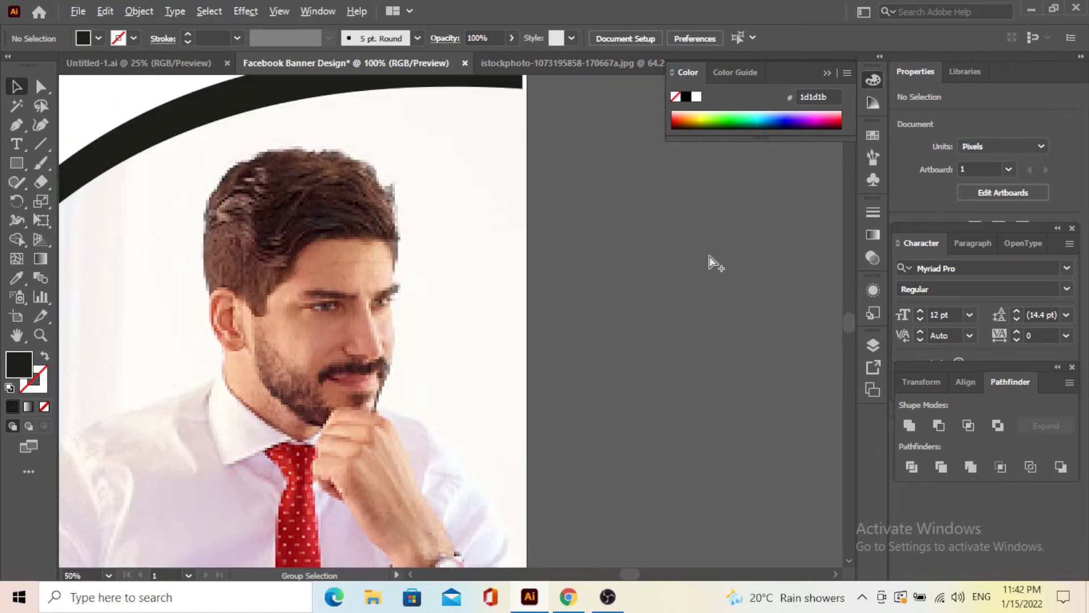
Step: Widen the dark curved border shape behind the photo to 620.5 px so it meets the banner's right edge
drag(656, 236, 608, 377)
click(416, 243)
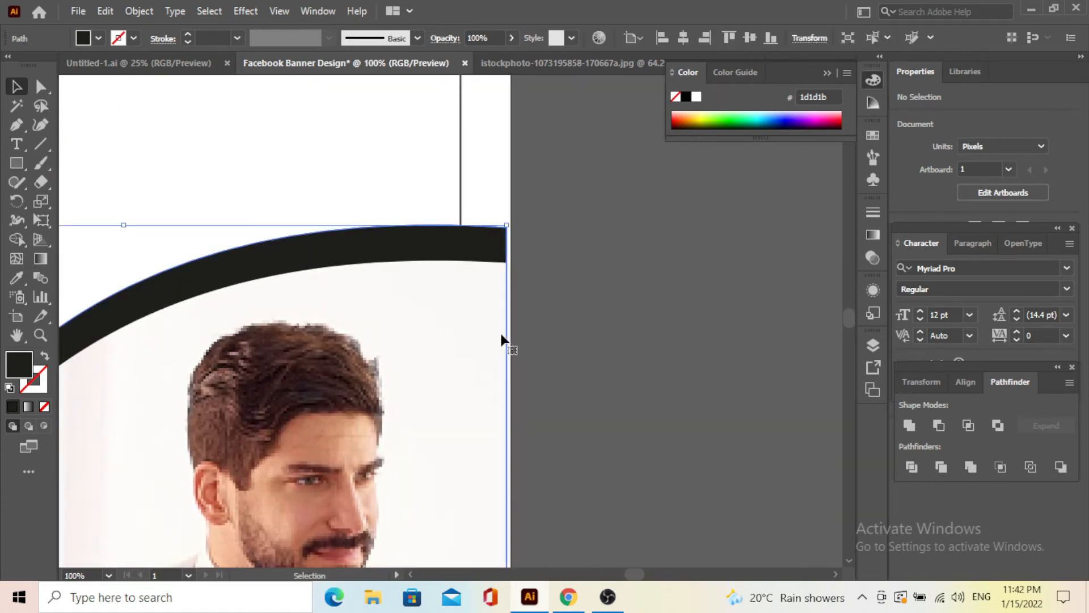
scroll(537, 339, down, 3)
scroll(537, 339, down, 4)
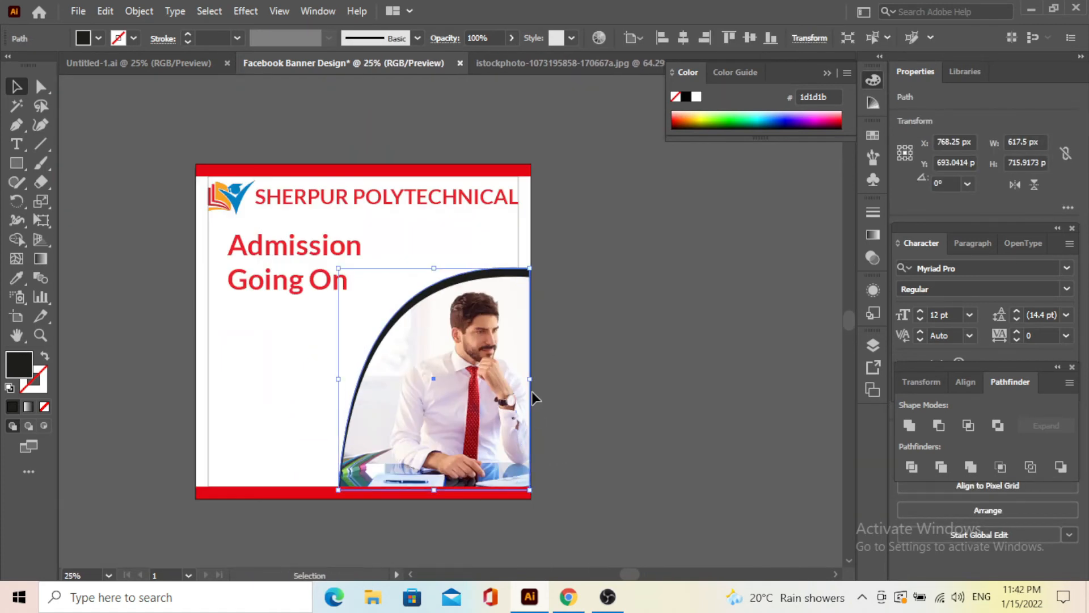
drag(535, 380, 533, 380)
click(591, 281)
key(ctrl+plus)
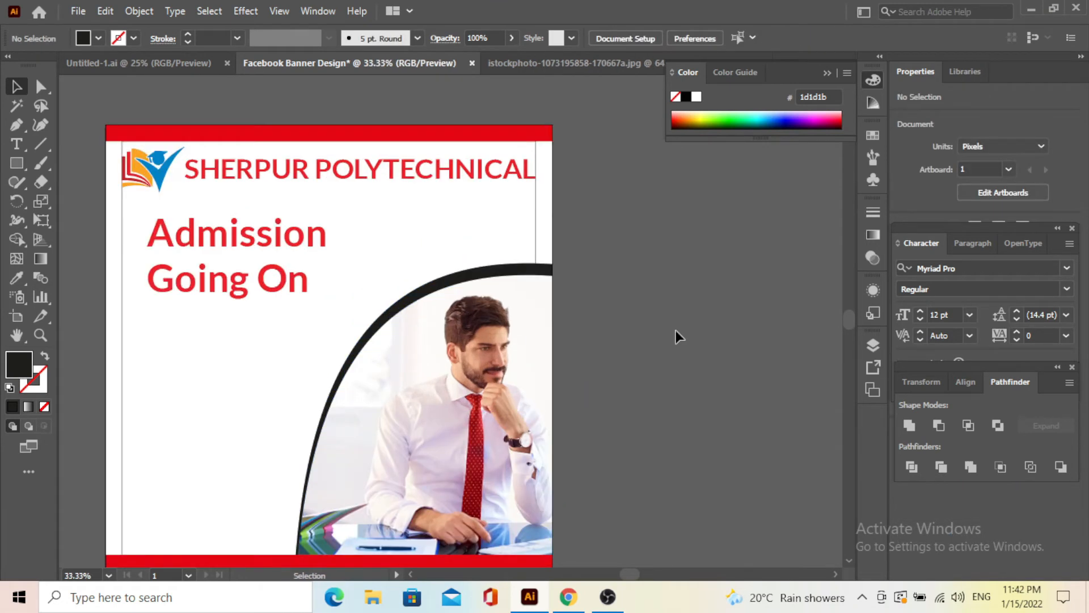
Step: Recolour the curved border shape with the red of the banner's upper bar, using the Eyedropper
scroll(668, 329, down, 2)
click(478, 238)
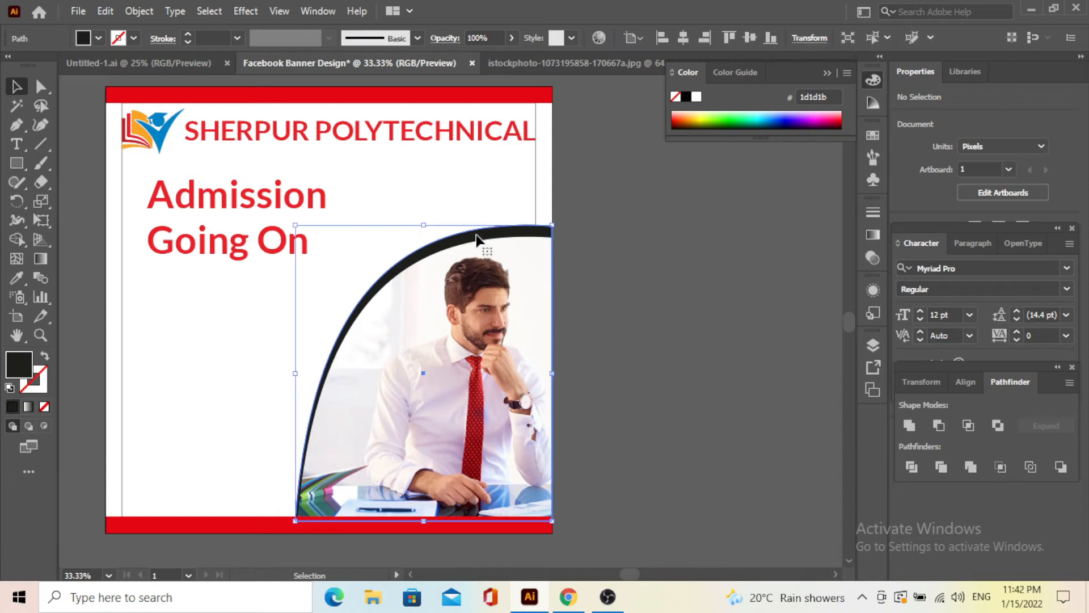
click(16, 278)
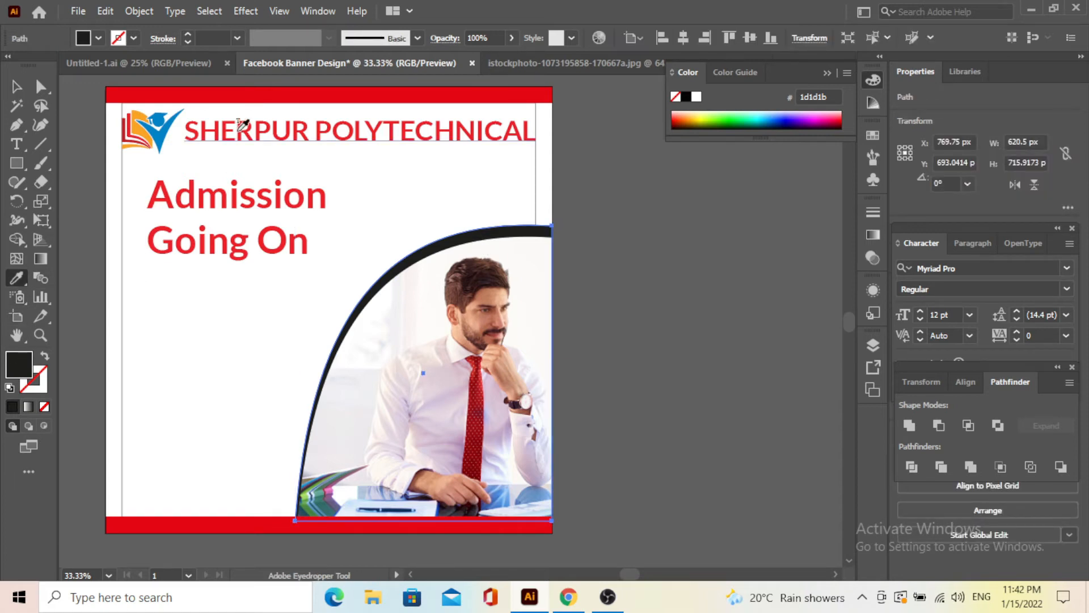
click(251, 93)
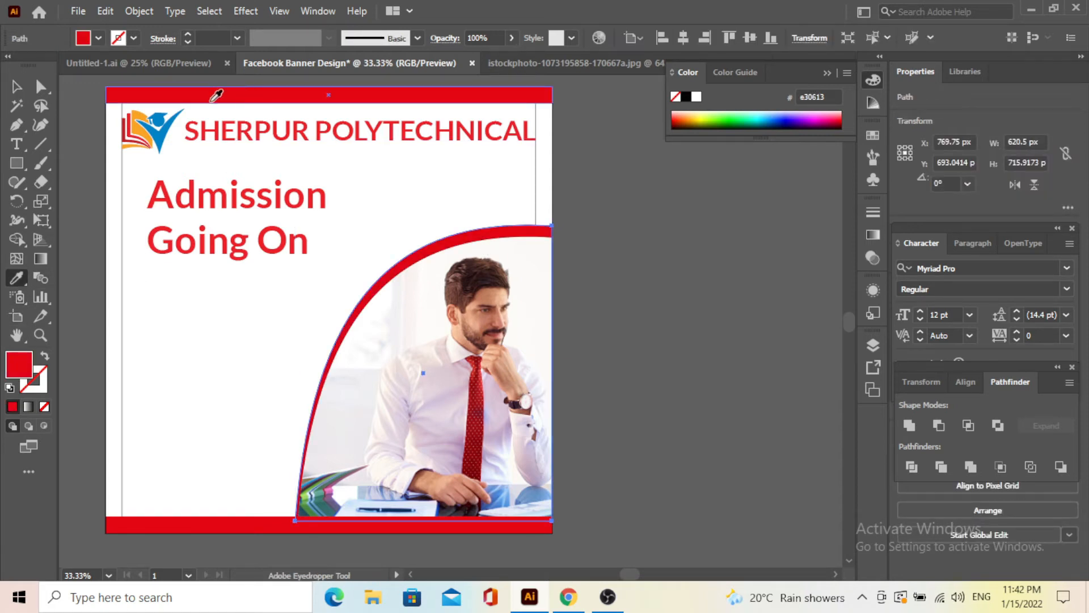
click(17, 86)
click(652, 356)
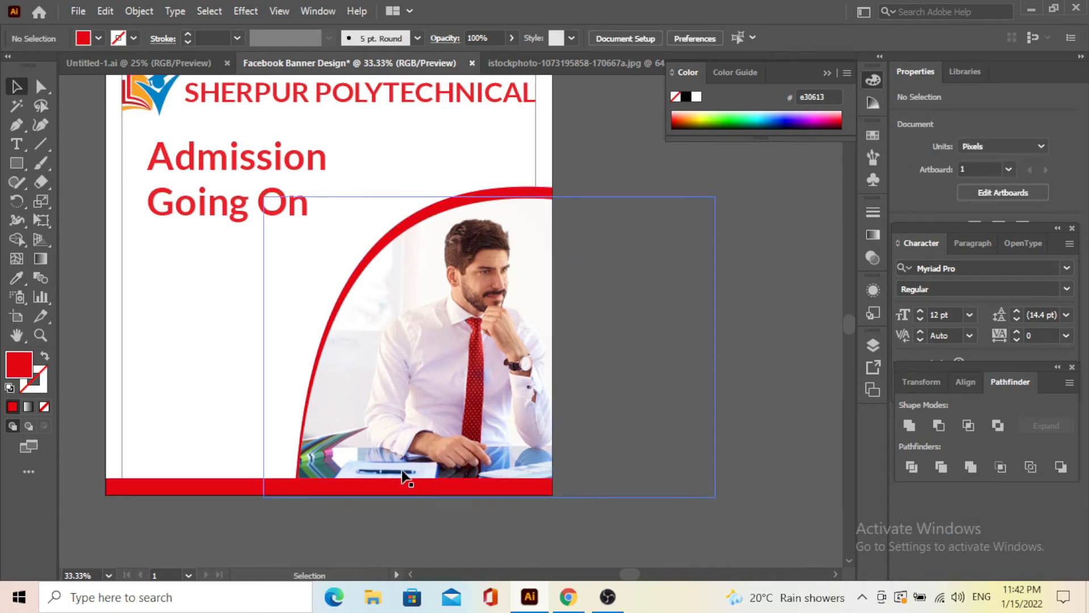
Step: Move the Admission Going On headline up beneath the logo, close to the left margin line
scroll(706, 431, down, 1)
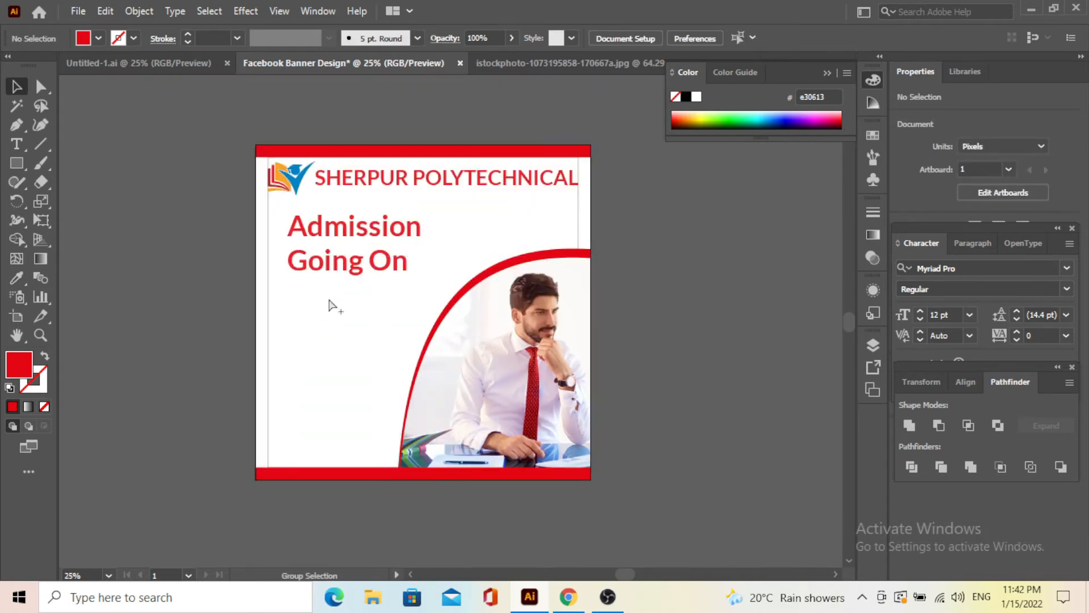
scroll(360, 260, up, 3)
click(356, 241)
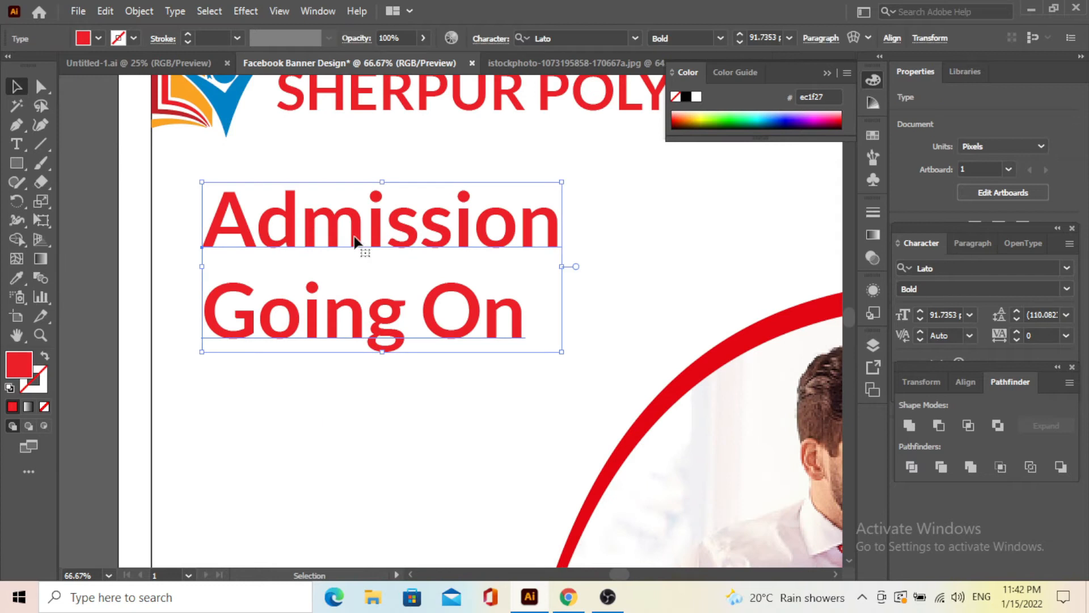
drag(331, 181, 299, 192)
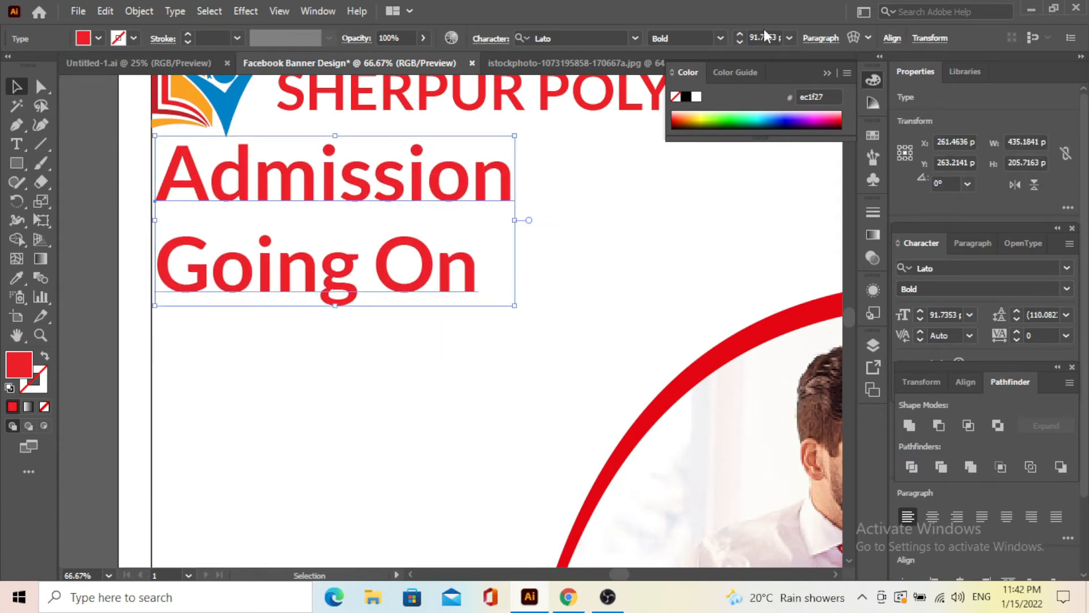
Step: Set the headline's font size to 138 pt
click(739, 34)
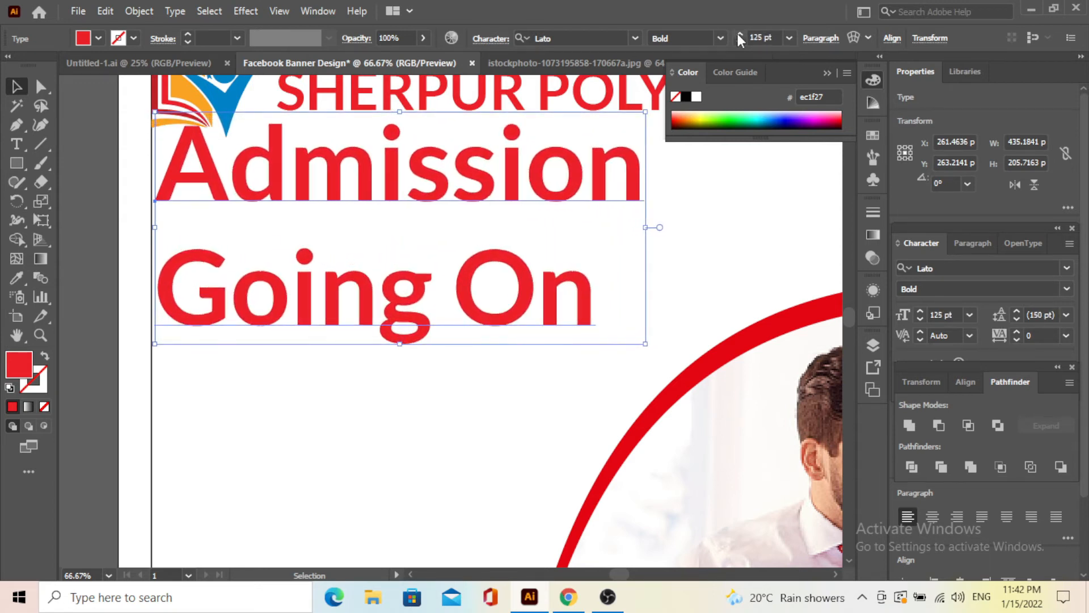
key(space)
drag(674, 221, 589, 269)
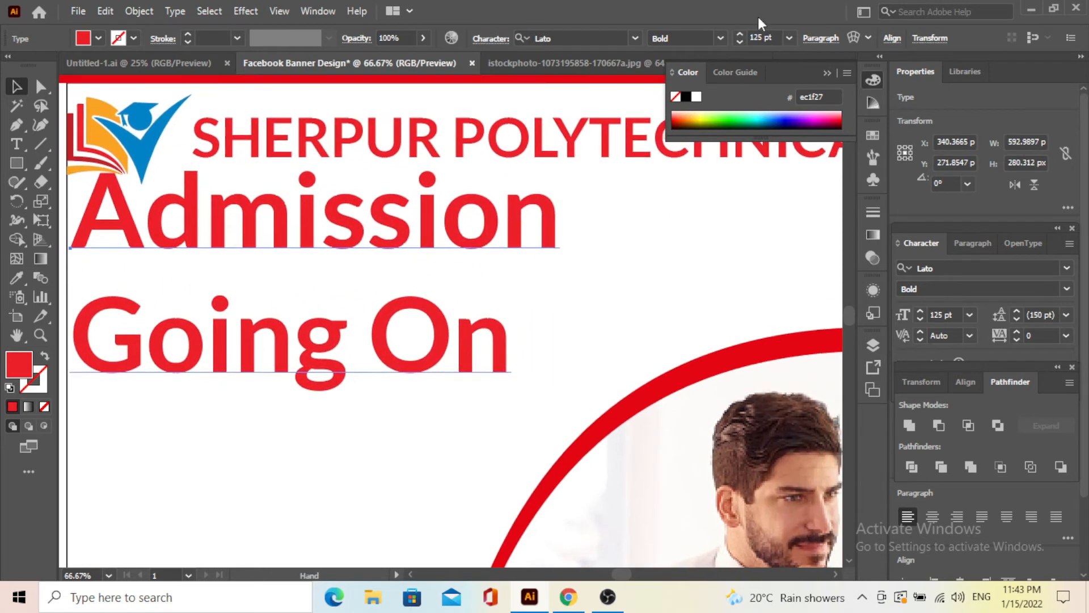
click(739, 34)
click(739, 35)
click(739, 35)
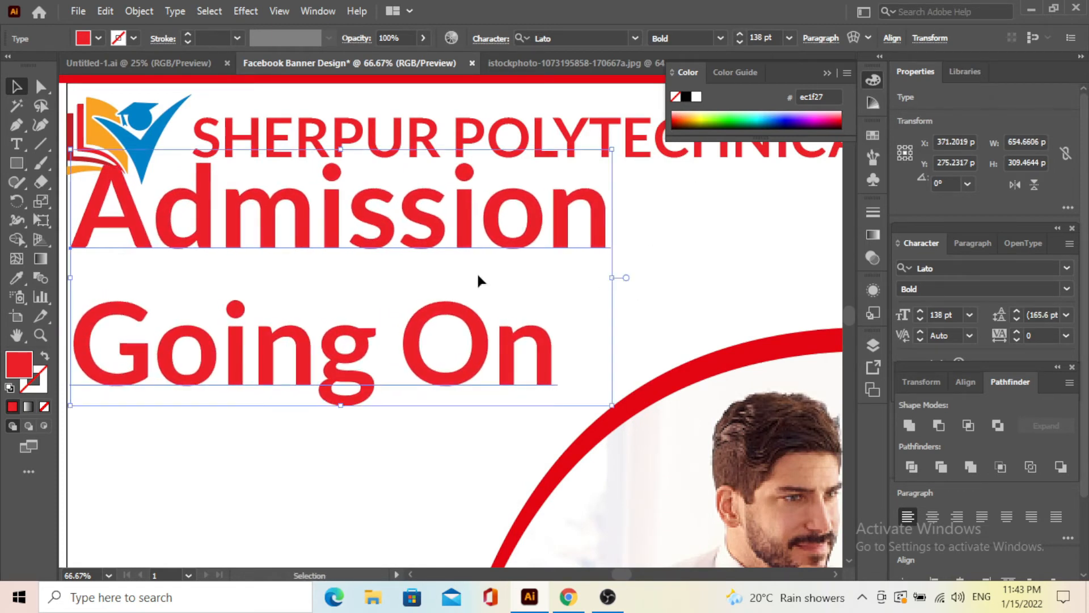
Step: Tighten the line spacing of the two-line headline to 127.6 pt
key(alt+Up)
key(alt+Up)
key(alt+Up)
key(alt+Up)
key(alt+Up)
key(alt+Up)
key(alt+Up)
key(alt+Up)
key(alt+Up)
key(alt+Up)
key(alt+Up)
key(alt+Up)
key(alt+Up)
key(alt+Up)
key(alt+Up)
key(alt+Up)
key(alt+Up)
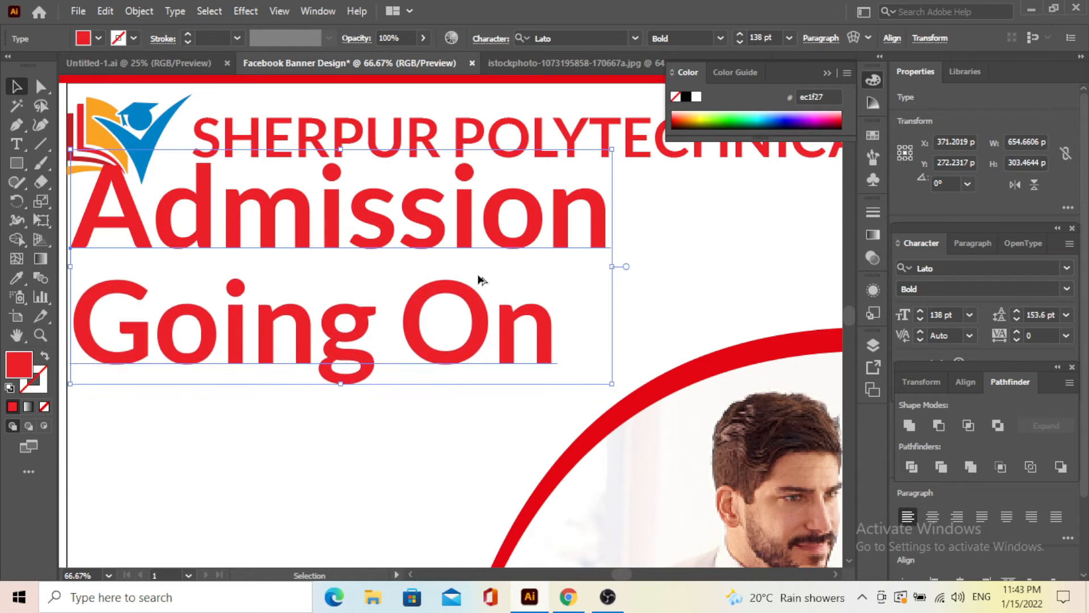
scroll(197, 405, down, 1)
scroll(80, 304, up, 1)
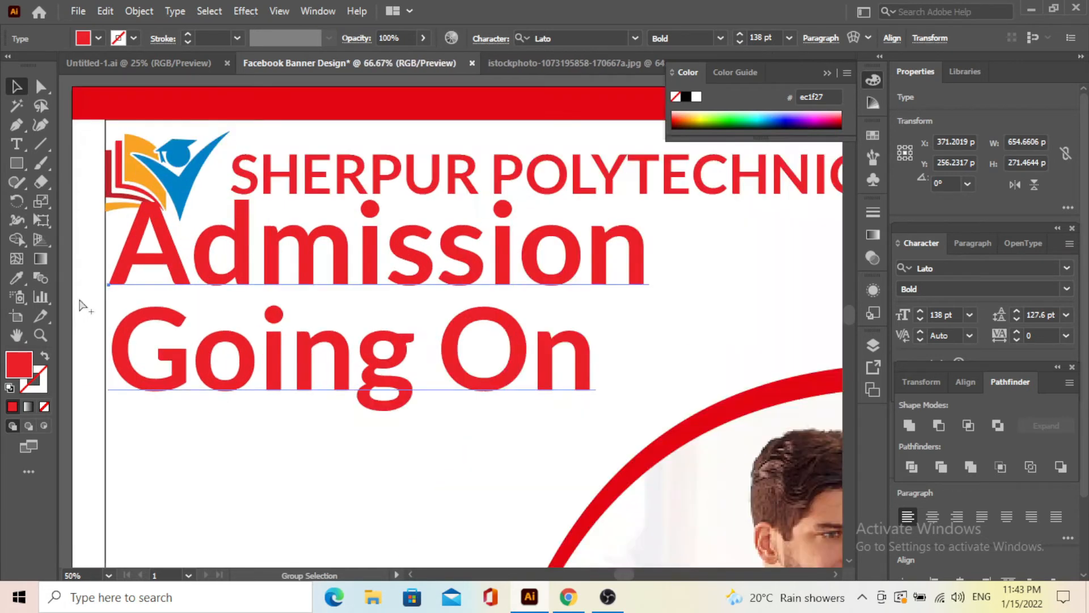
Step: Align the headline with the left margin line and nudge it down 27 px, clear of the heading
drag(119, 260, 116, 263)
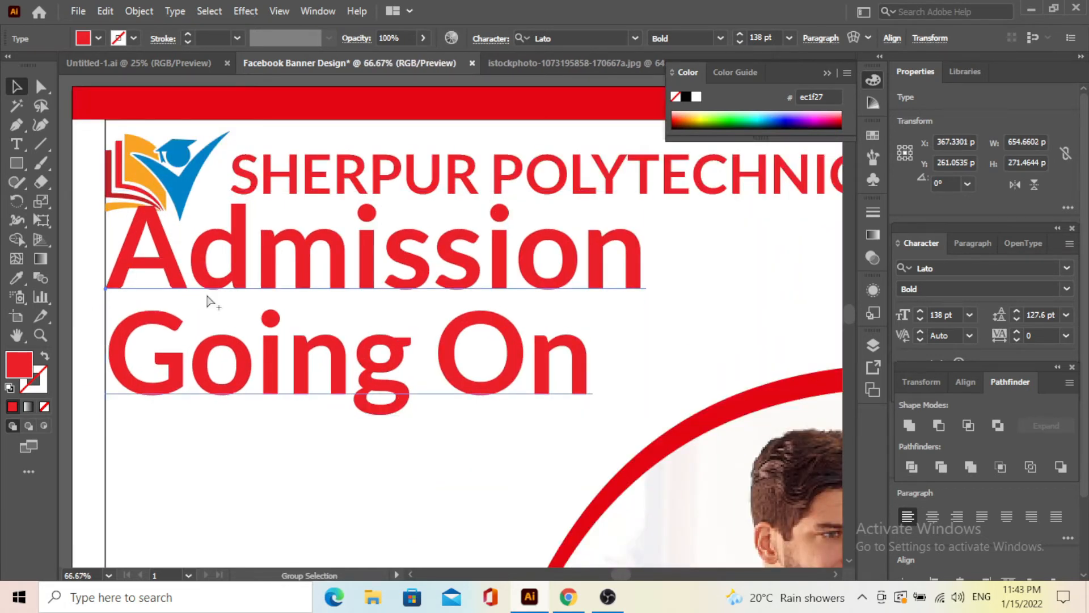
key(Down)
key(Down)
key(Down)
key(Down)
key(Down)
key(Down)
key(Down)
key(Down)
key(Down)
key(Down)
key(Down)
key(Down)
key(Down)
key(Down)
key(Down)
key(Down)
key(Down)
key(Down)
key(Down)
key(Down)
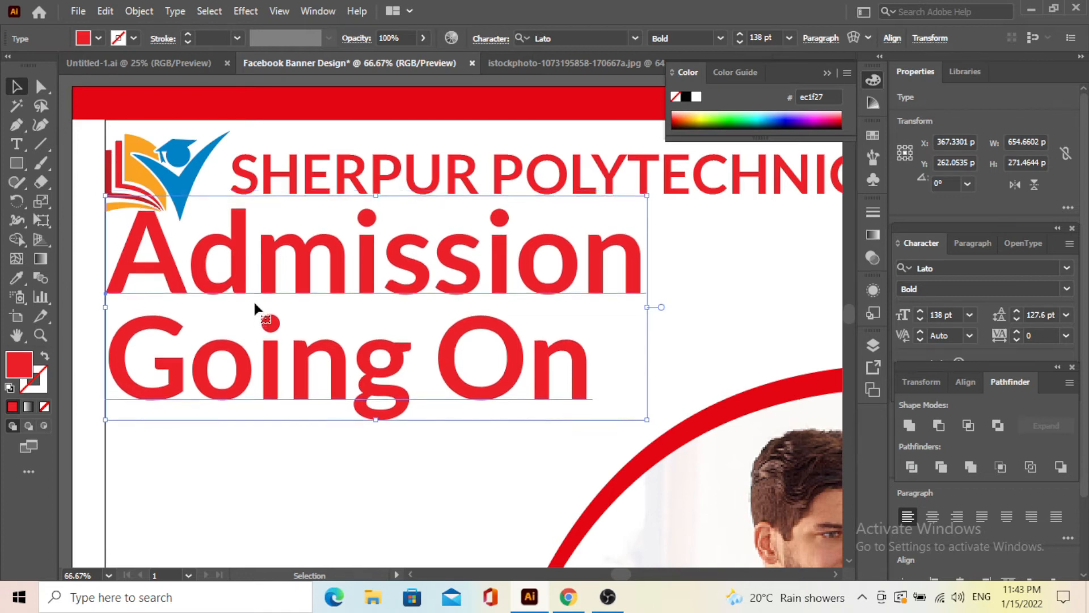
key(Down)
key(Down)
key(Down)
key(Down)
key(Down)
key(Down)
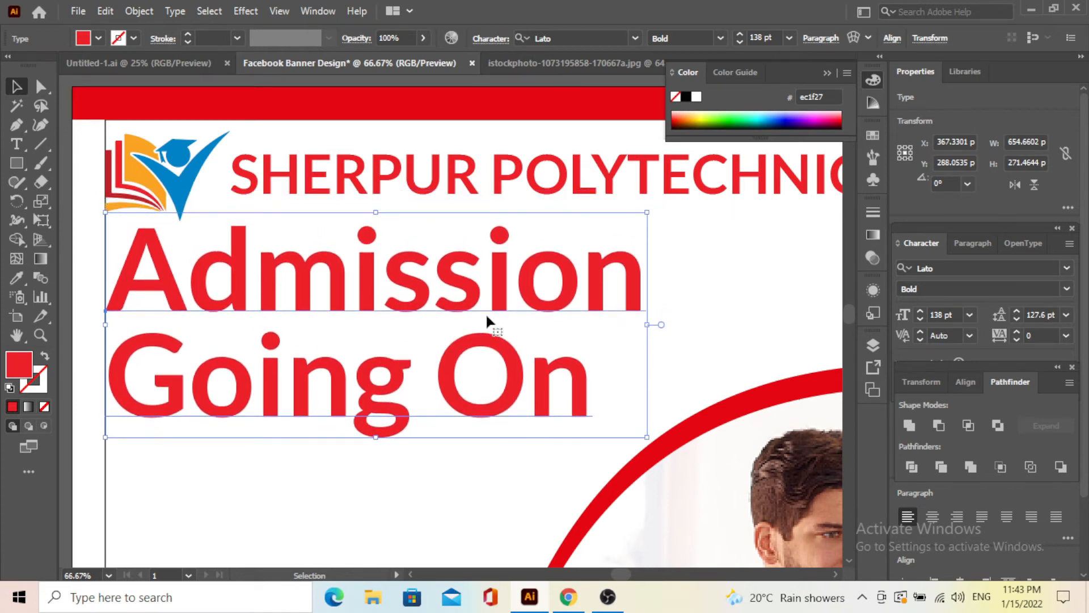
Step: Scale the headline proportionally to about 720 px wide and convert its text to outlines
drag(647, 328, 700, 338)
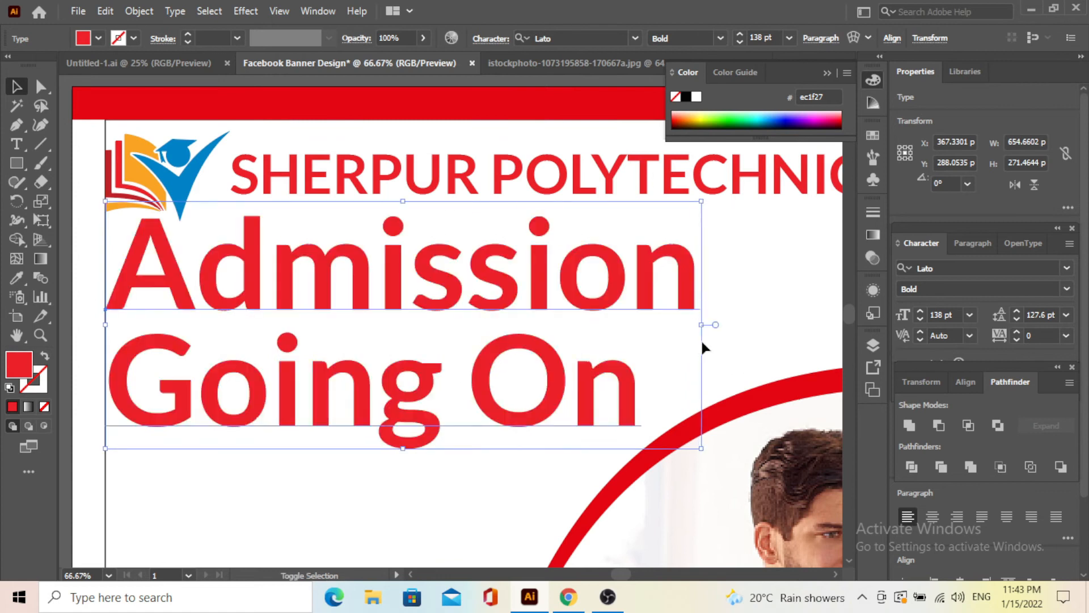
right_click(429, 303)
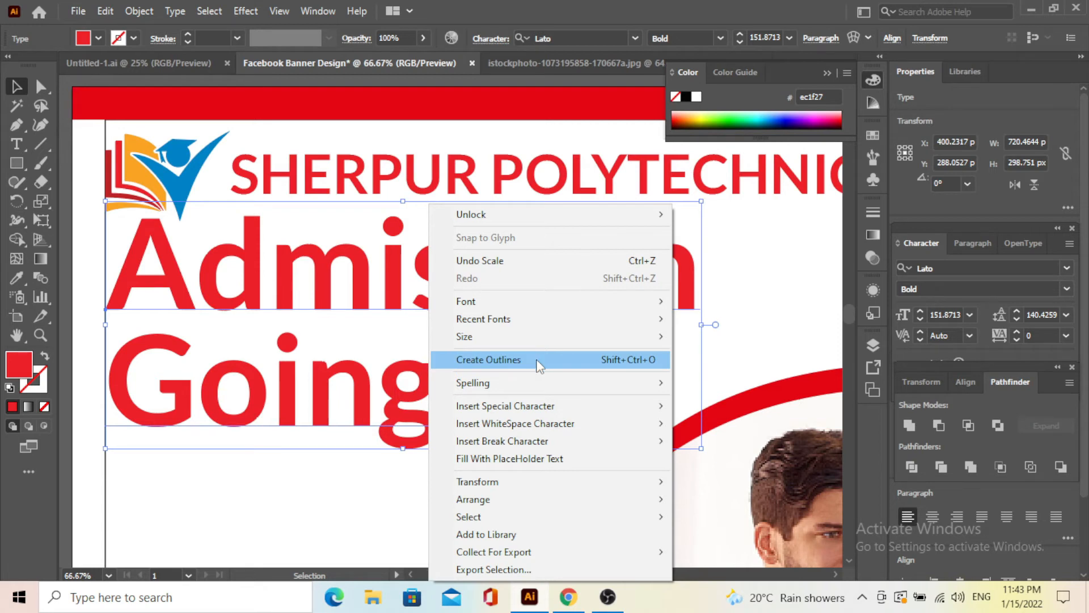
click(533, 359)
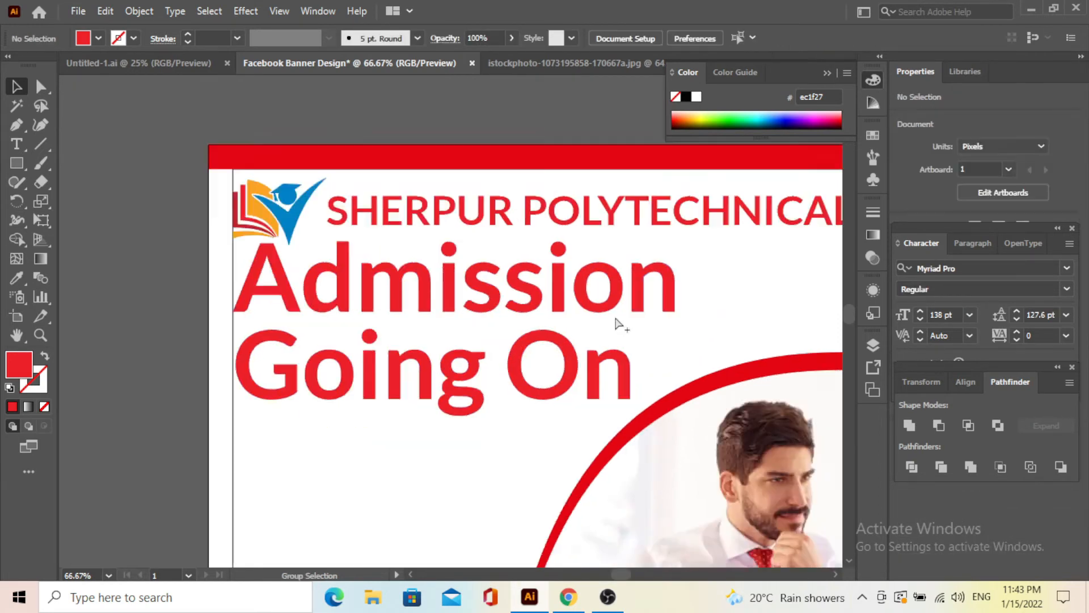
Step: Enlarge the outlined headline proportionally to about 724 px wide, keeping its left edge on the margin line
scroll(618, 324, down, 1)
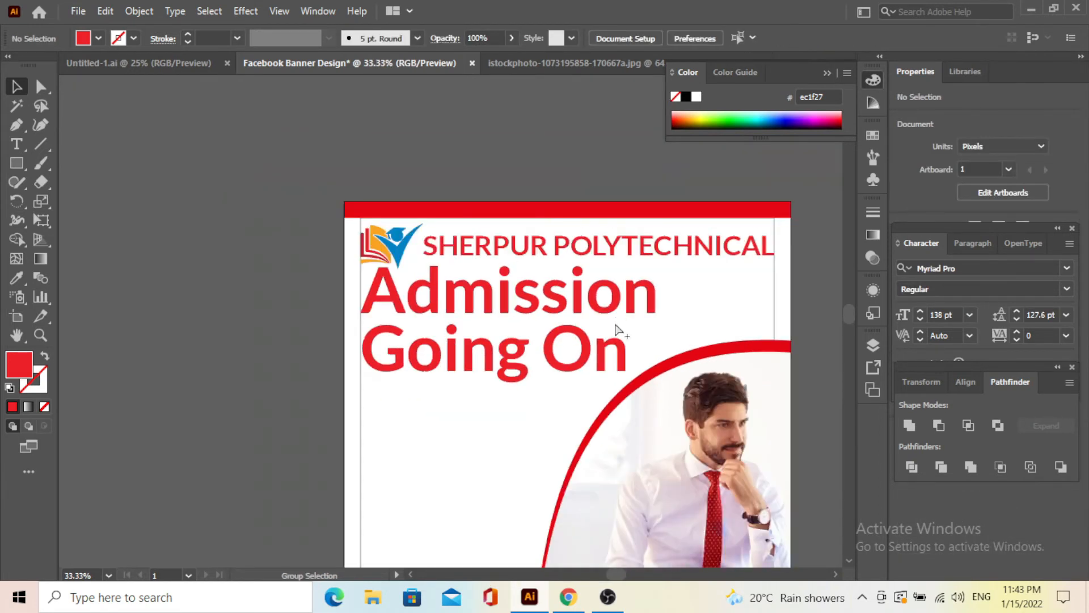
scroll(618, 325, up, 1)
drag(603, 335, 506, 337)
click(530, 368)
mouse_move(578, 332)
mouse_down()
mouse_move(595, 335)
mouse_move(585, 331)
mouse_up()
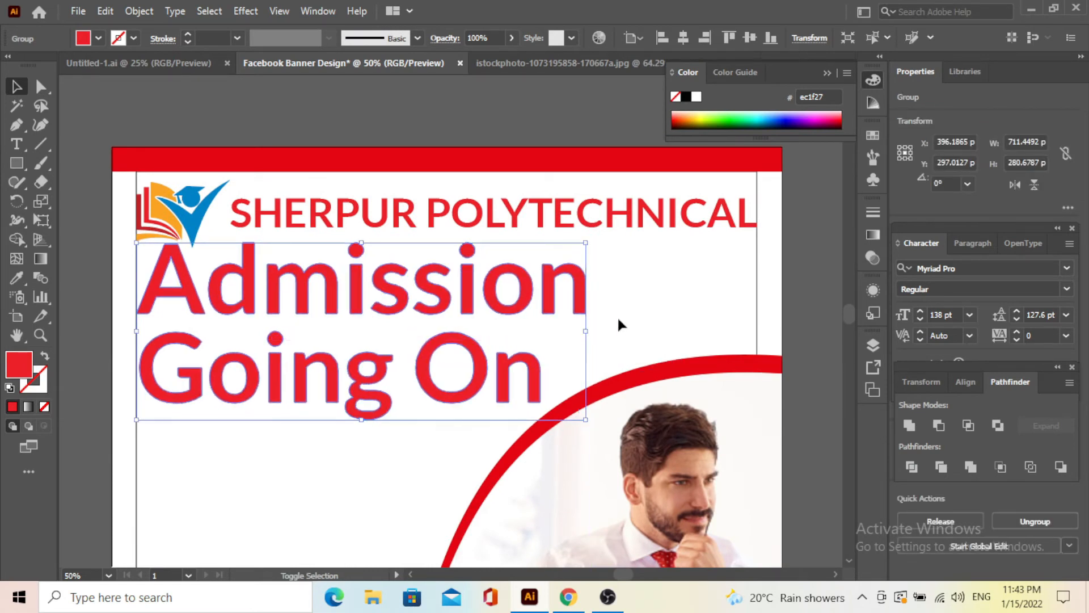
Step: Nudge the outlined headline down 13 px and deselect it
key(Down)
key(Down)
key(Down)
key(Down)
key(Down)
key(Down)
click(602, 304)
Step: Copy the outlined headline, swap the original's red fill to its stroke, and set an 11 pt stroke with rounded corners
click(482, 304)
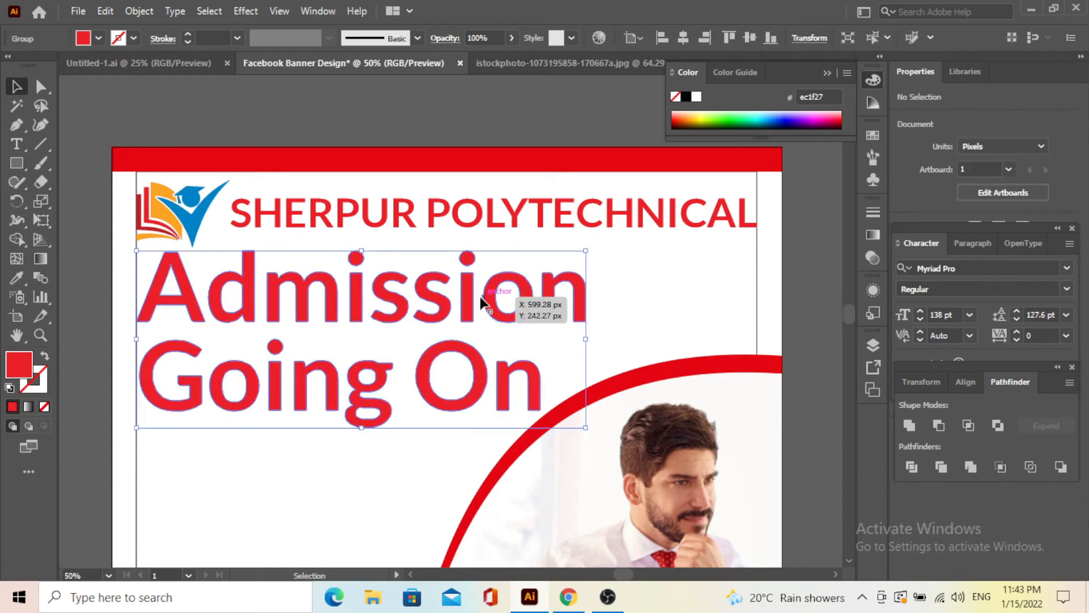
key(ctrl+c)
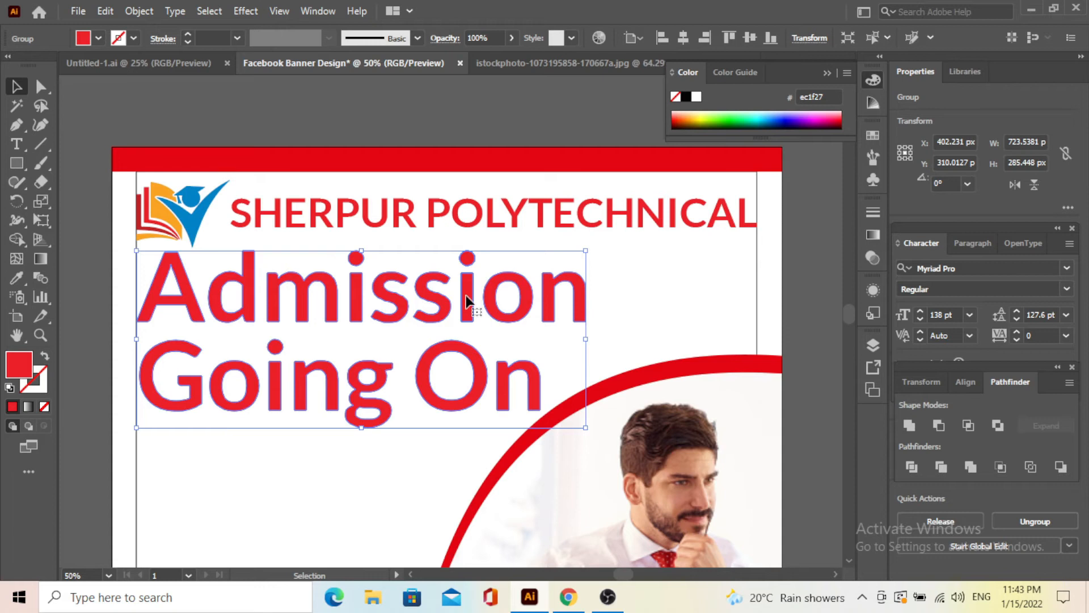
click(45, 356)
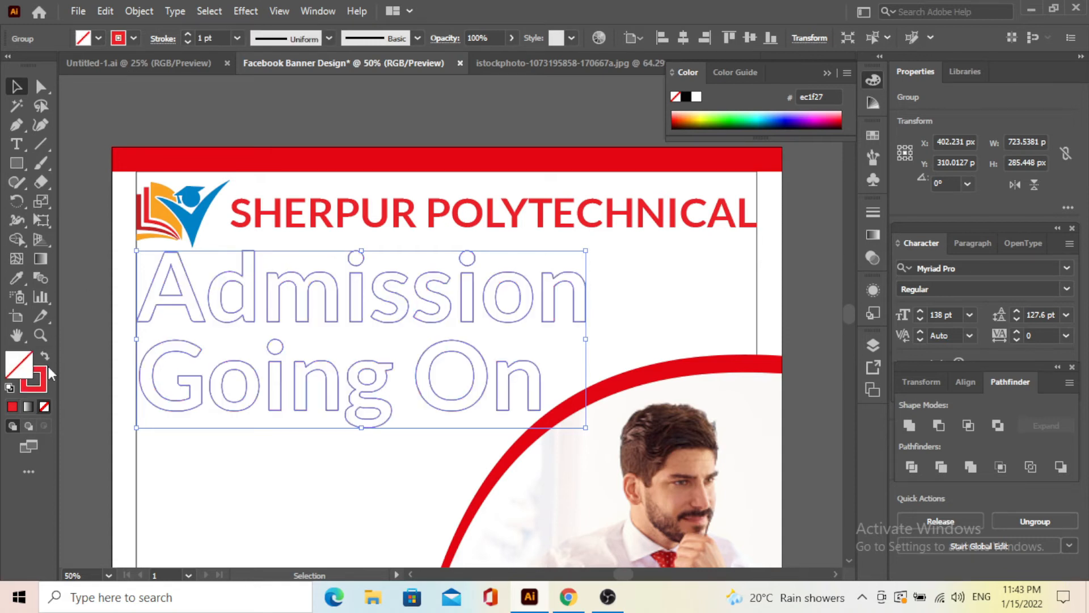
click(45, 373)
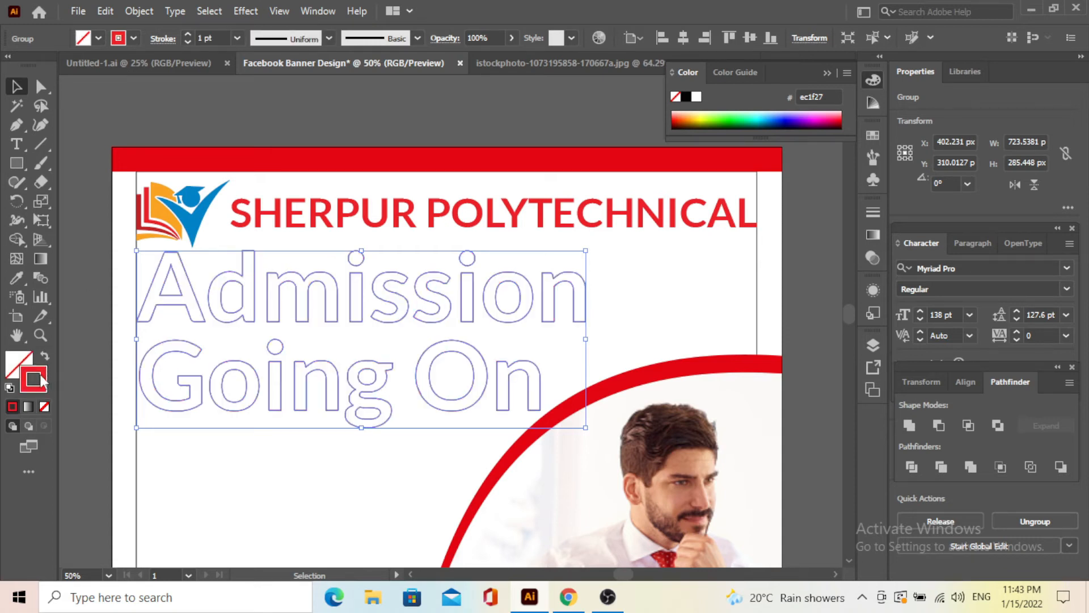
click(192, 33)
click(192, 33)
click(192, 33)
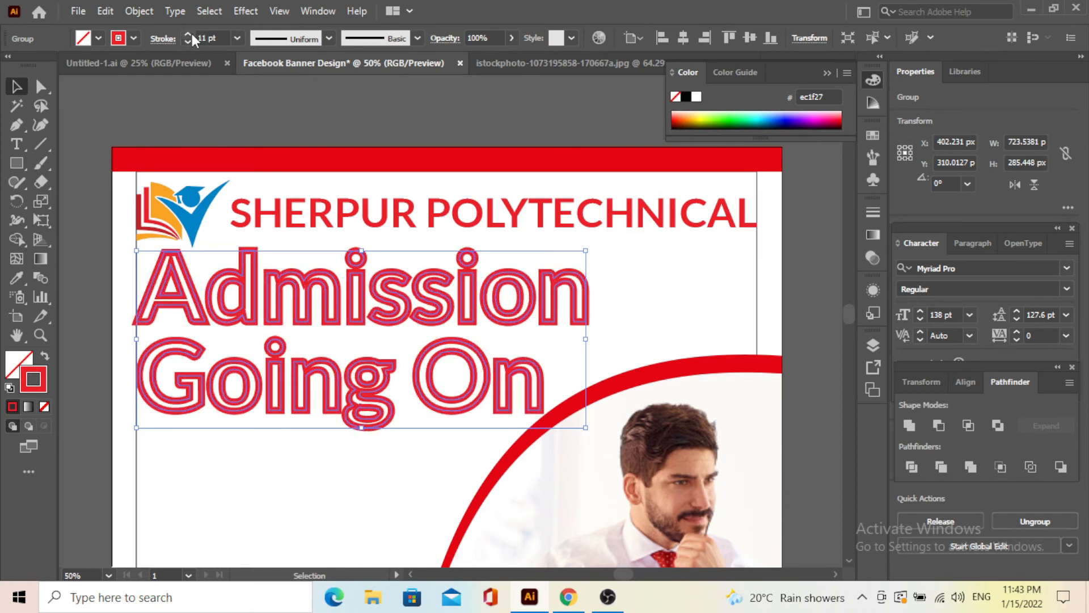
click(163, 38)
click(78, 101)
Step: Try a white stroke colour on the outlined headline
click(134, 38)
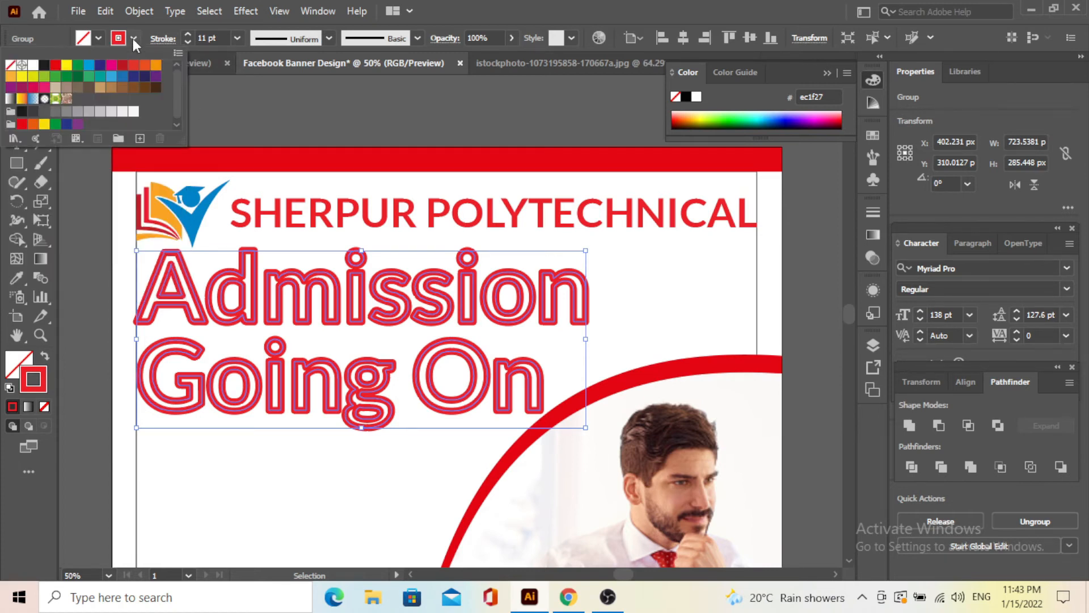
click(33, 65)
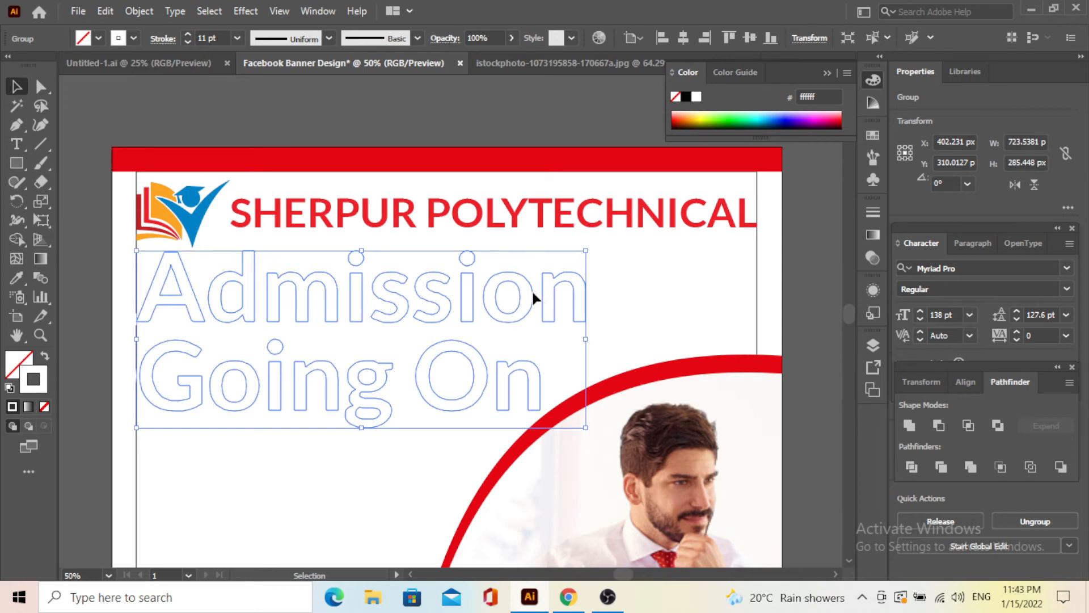
drag(515, 338, 509, 352)
key(ctrl+z)
Step: Colour the headline's stroke black and paste the copied red headline in place in front of it
click(685, 100)
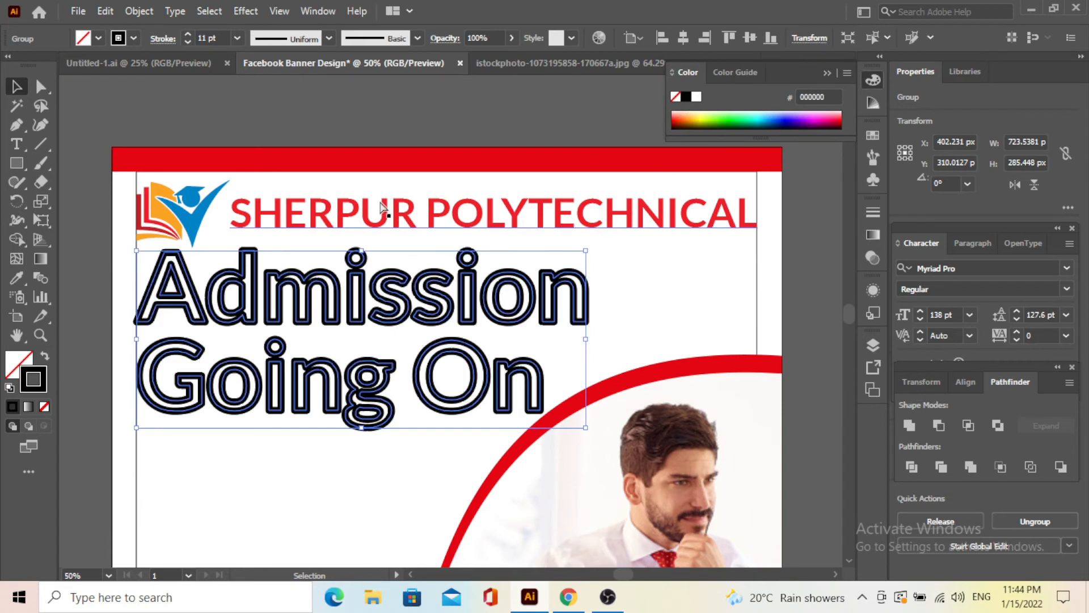
key(a)
key(ctrl+f)
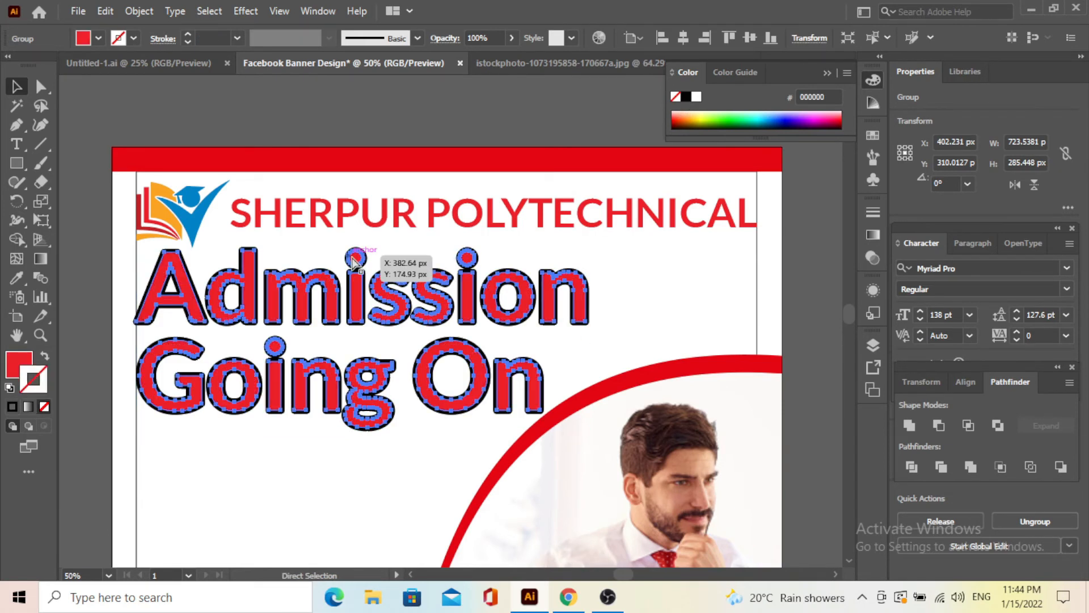
click(705, 303)
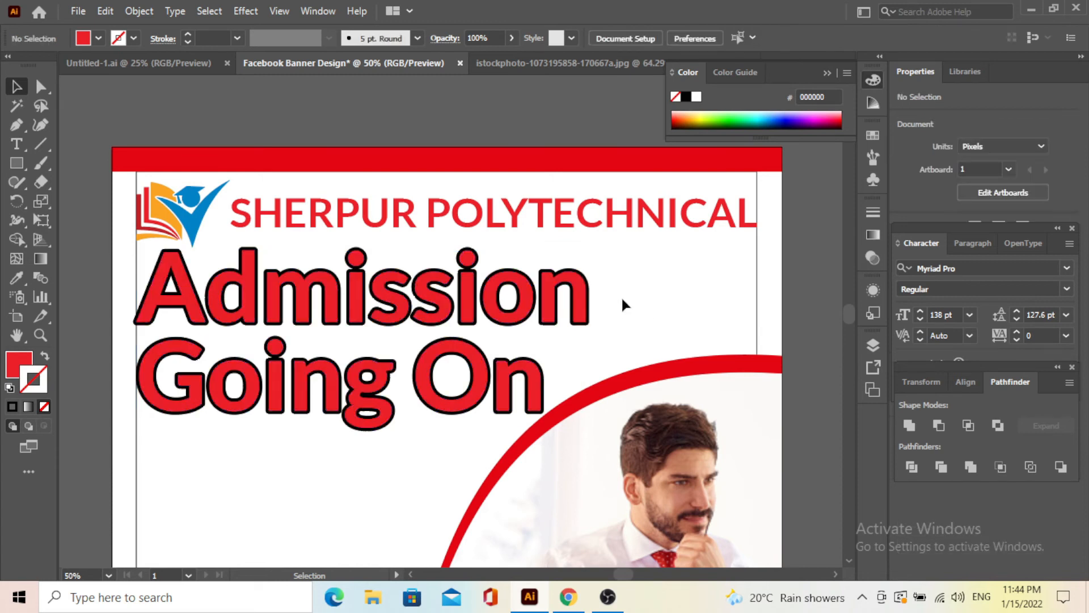
scroll(536, 304, up, 1)
click(533, 304)
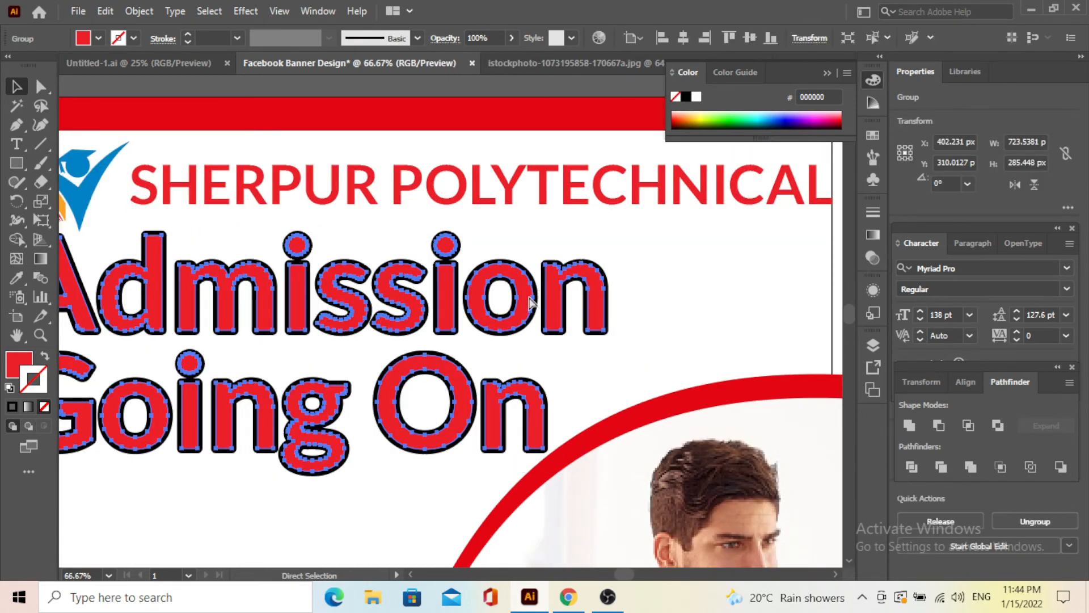
click(638, 289)
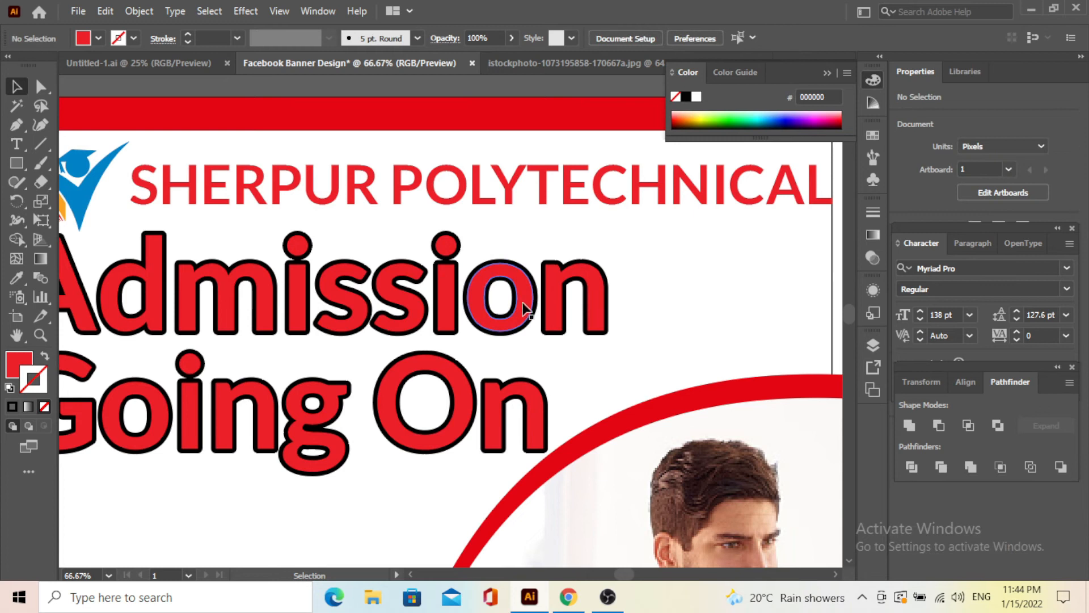
Step: Undo the pasted red headline copy and set the outlined headline's stroke colour to white
drag(527, 304, 516, 340)
key(ctrl+z)
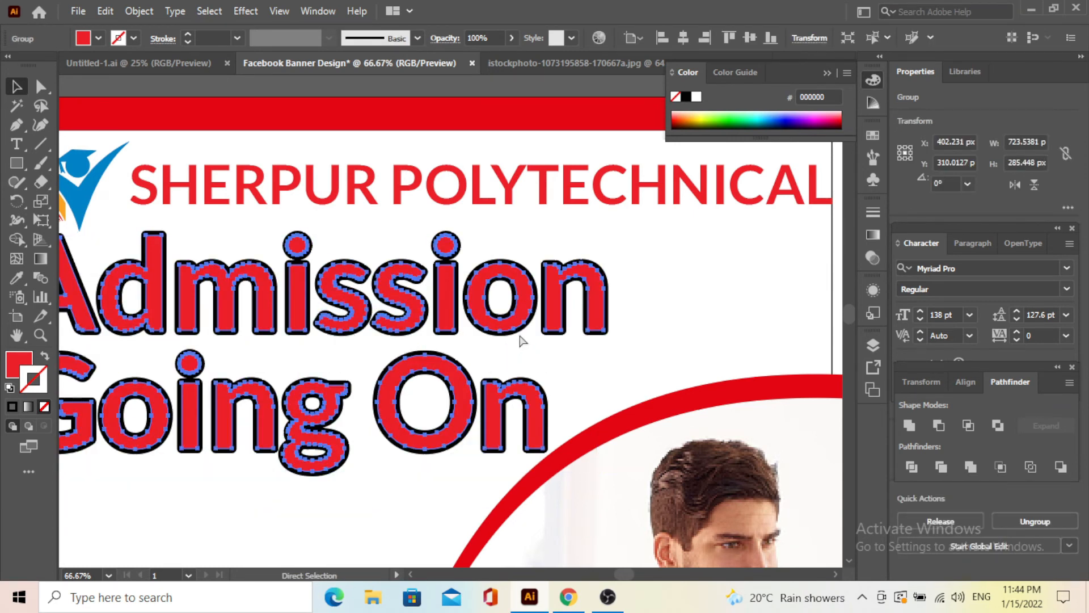
key(ctrl+z)
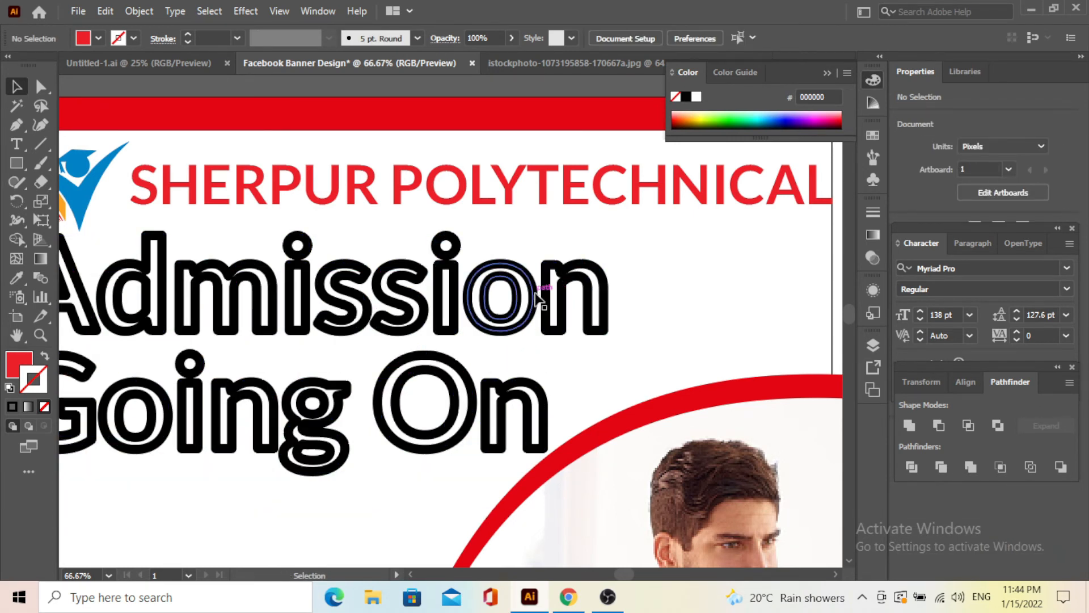
click(538, 296)
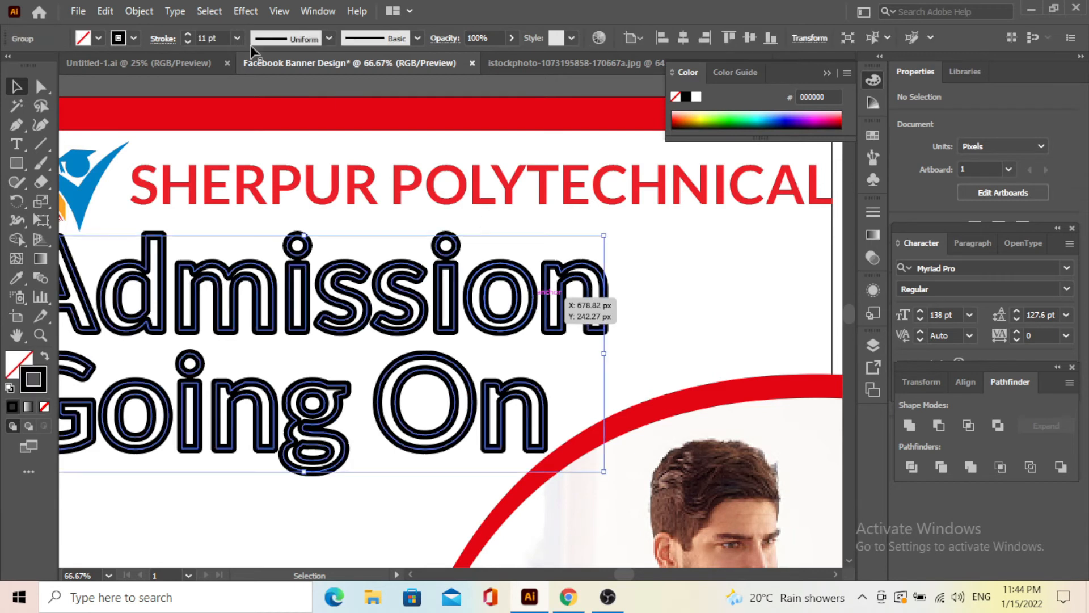
click(134, 38)
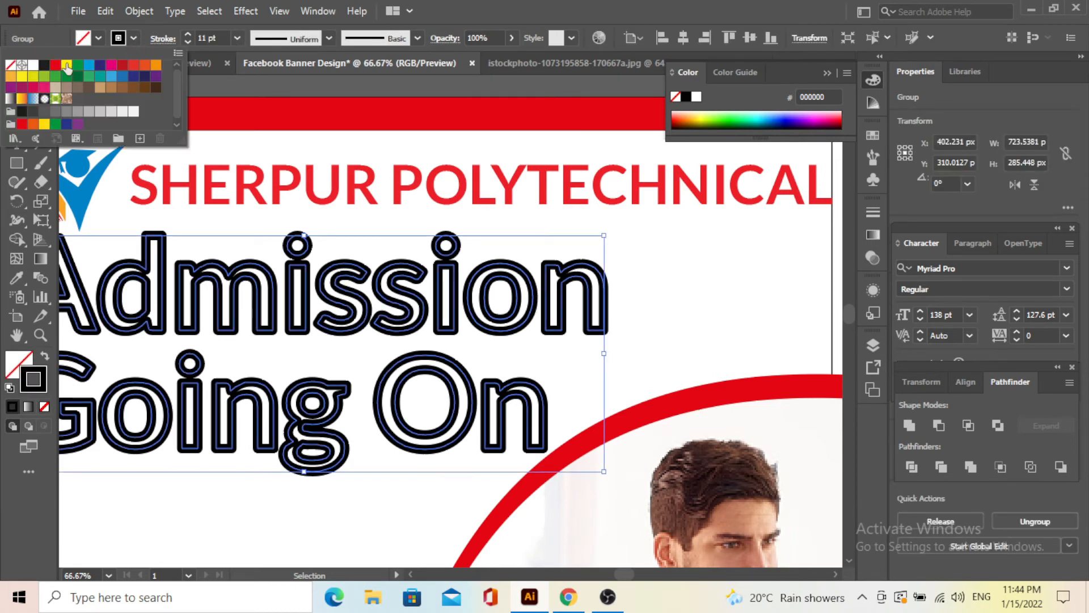
click(33, 65)
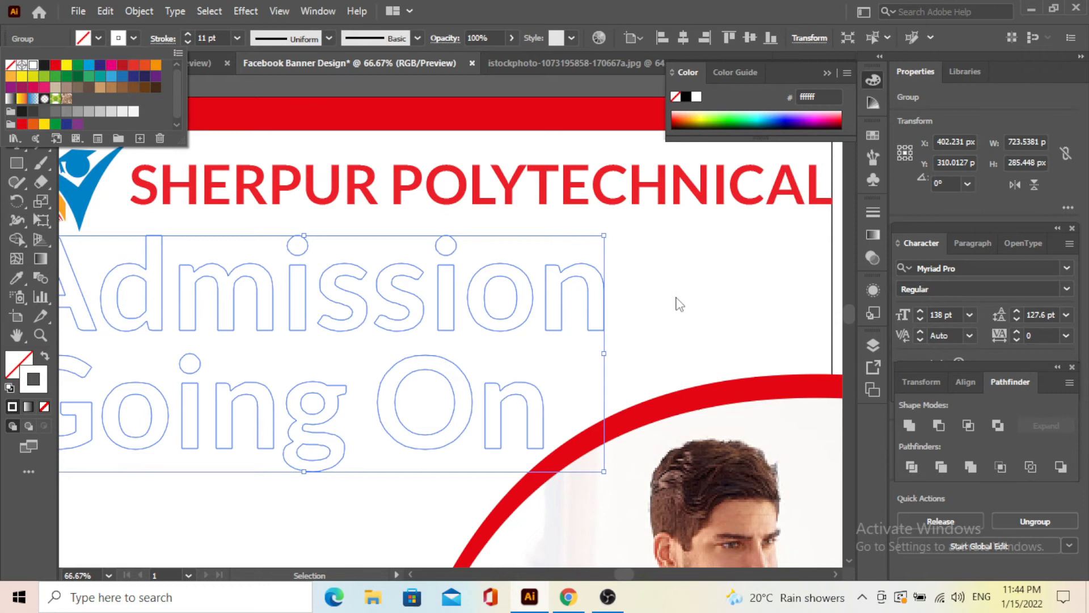
Step: Paste the copied red headline in place in front of the white-stroked one and group the two
key(Escape)
key(a)
key(ctrl+z)
key(v)
drag(652, 264, 555, 321)
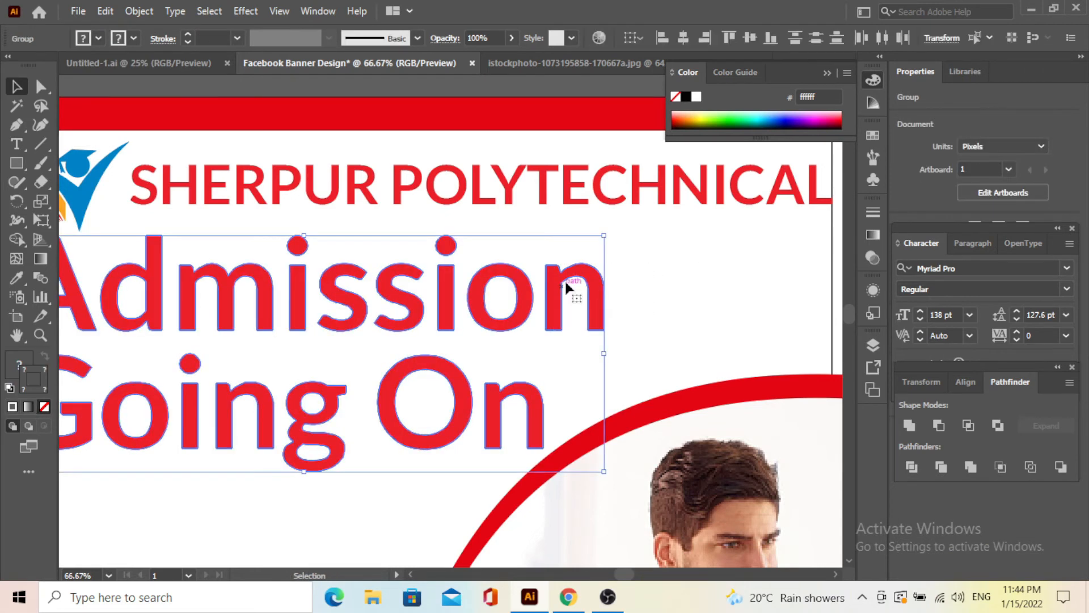
right_click(567, 284)
click(594, 432)
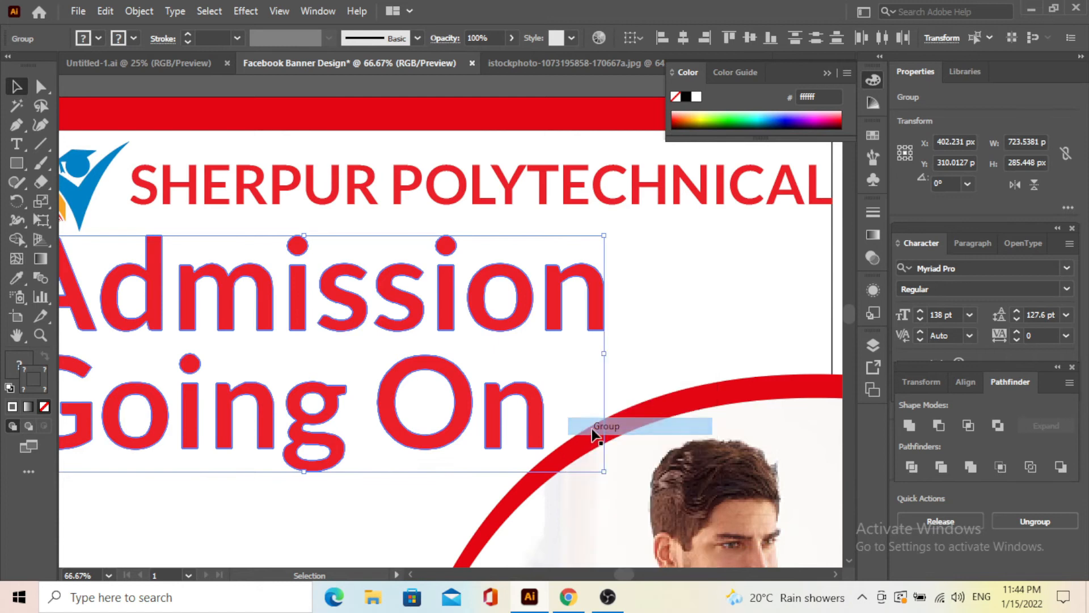
Step: Apply a Drop Shadow effect with 40% opacity to the grouped headline
click(240, 13)
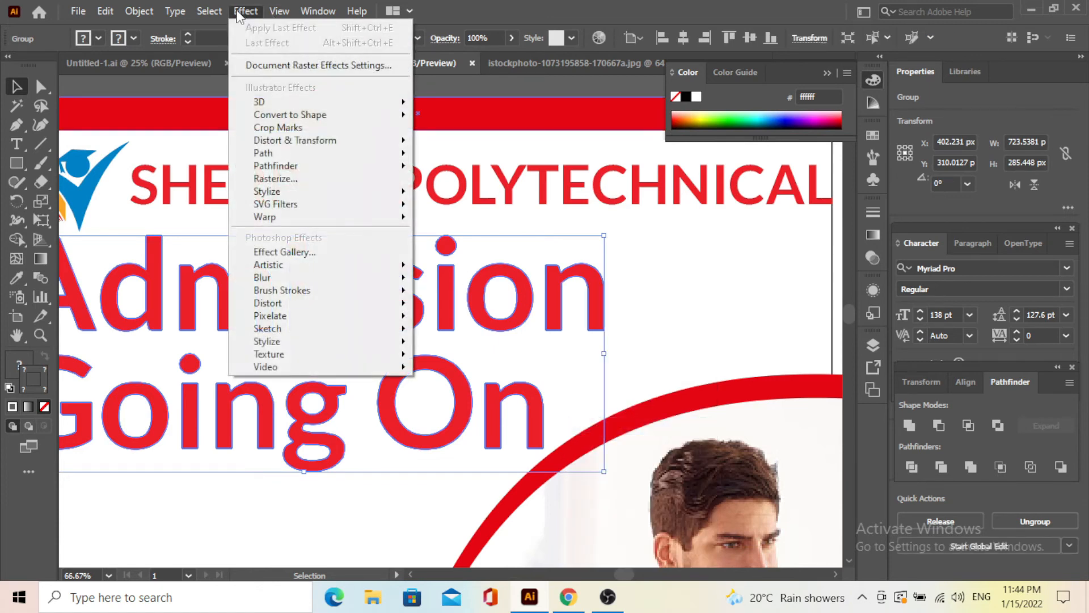
mouse_move(311, 194)
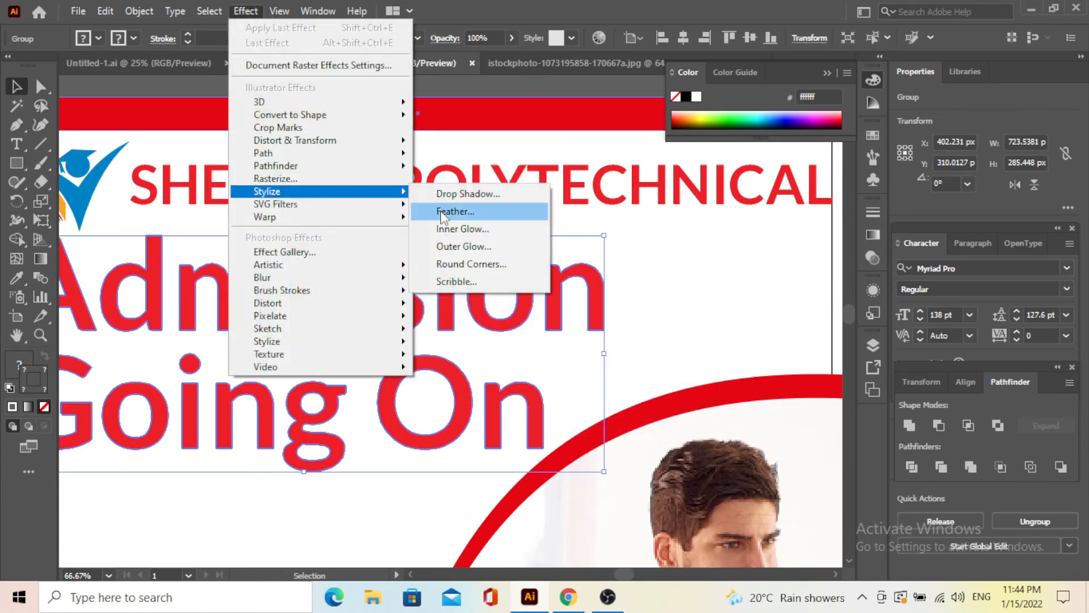
click(464, 194)
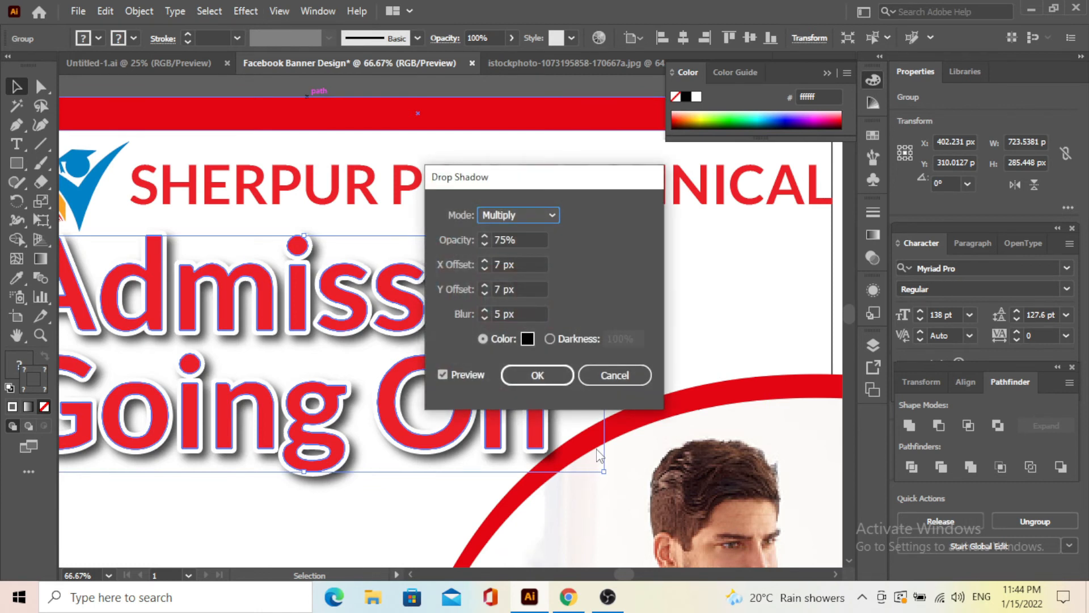
click(525, 238)
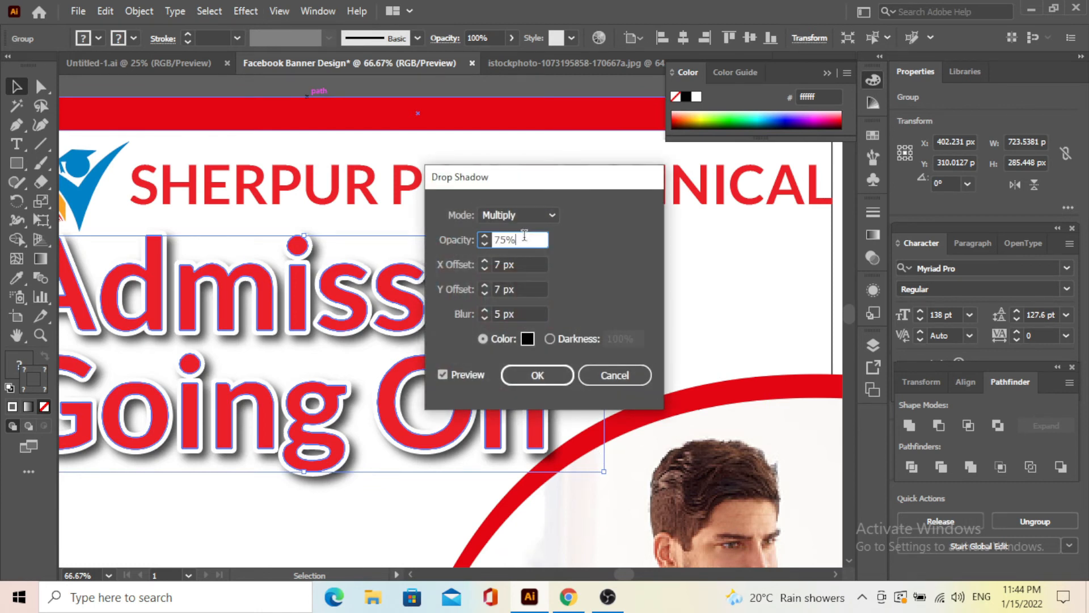
text(40)
key(Return)
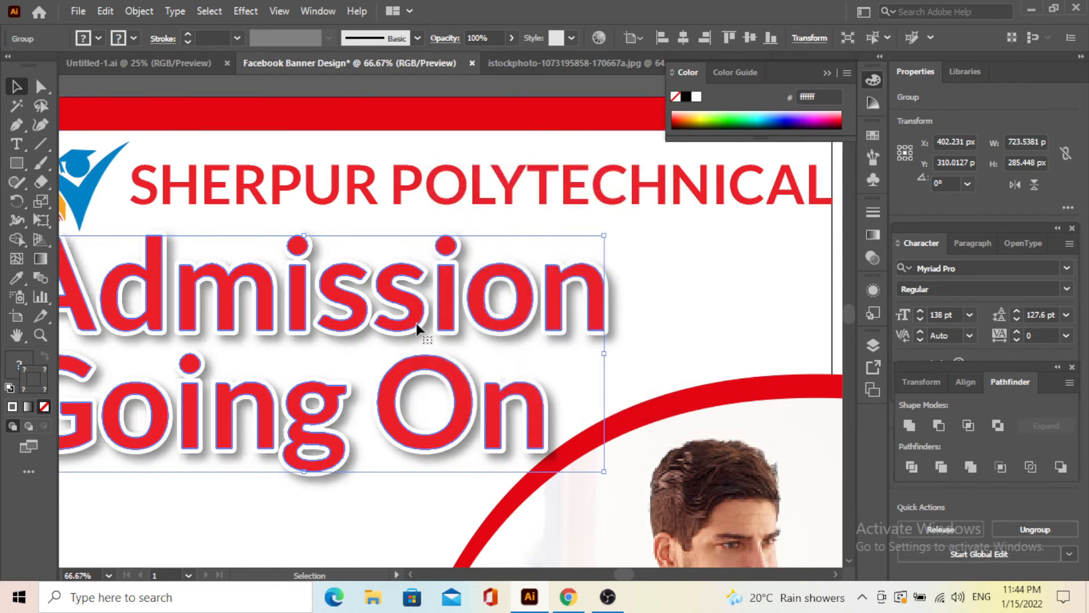
Step: Examine the headline's white outline and drop shadow up close and against the whole banner layout
scroll(456, 322, down, 3)
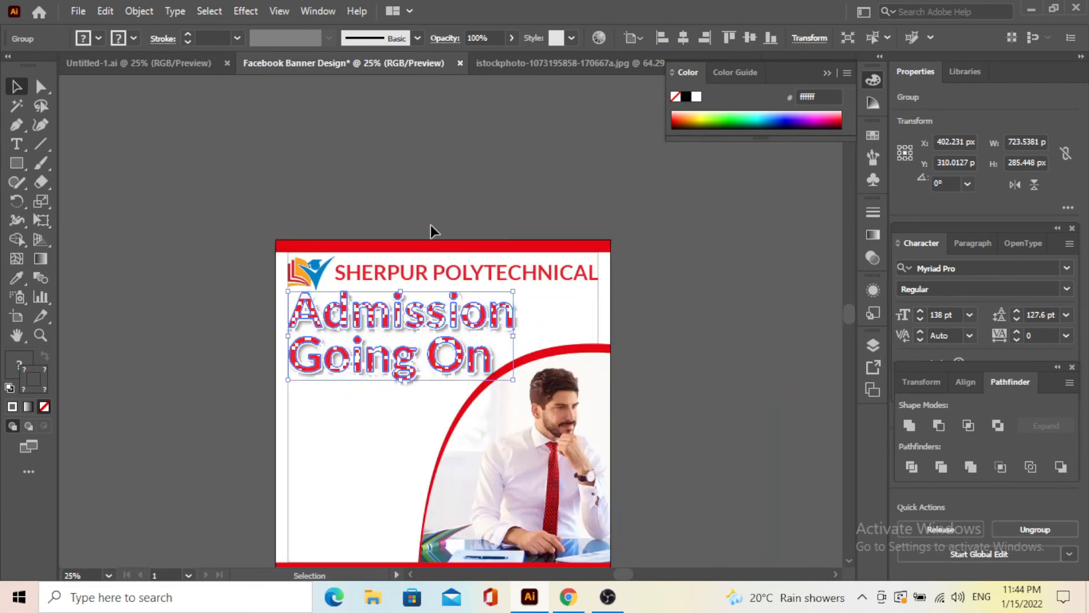
click(430, 224)
scroll(395, 251, down, 3)
scroll(395, 248, up, 2)
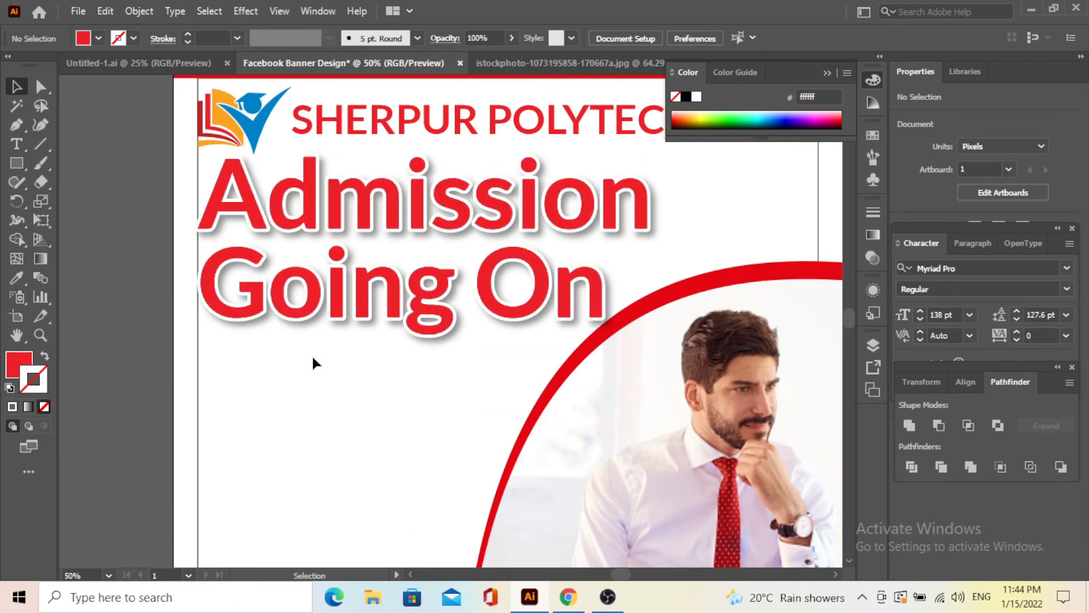
drag(299, 240, 301, 236)
right_click(311, 210)
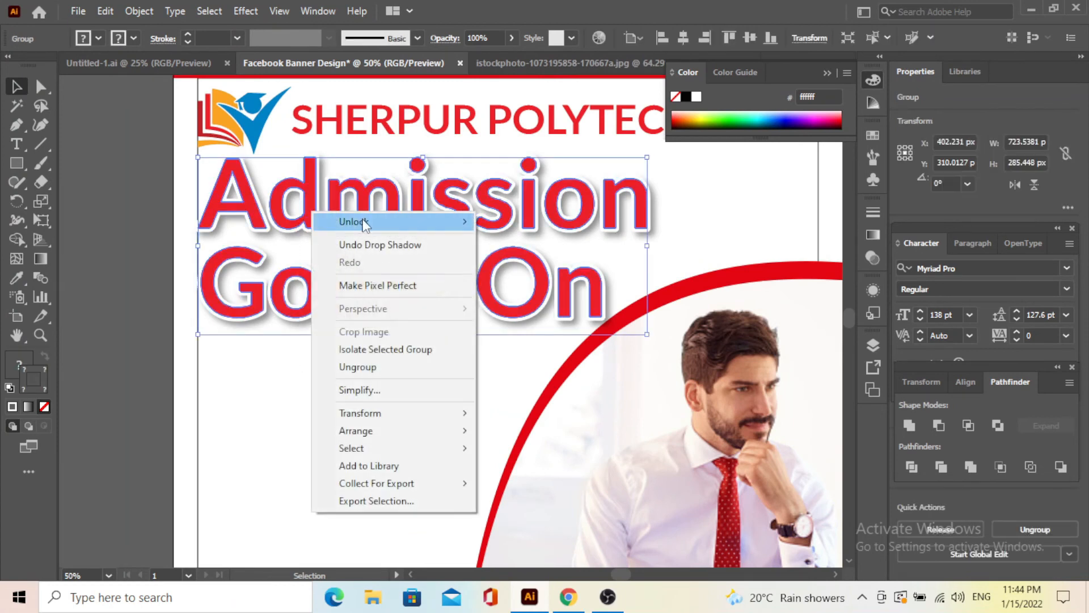
click(286, 353)
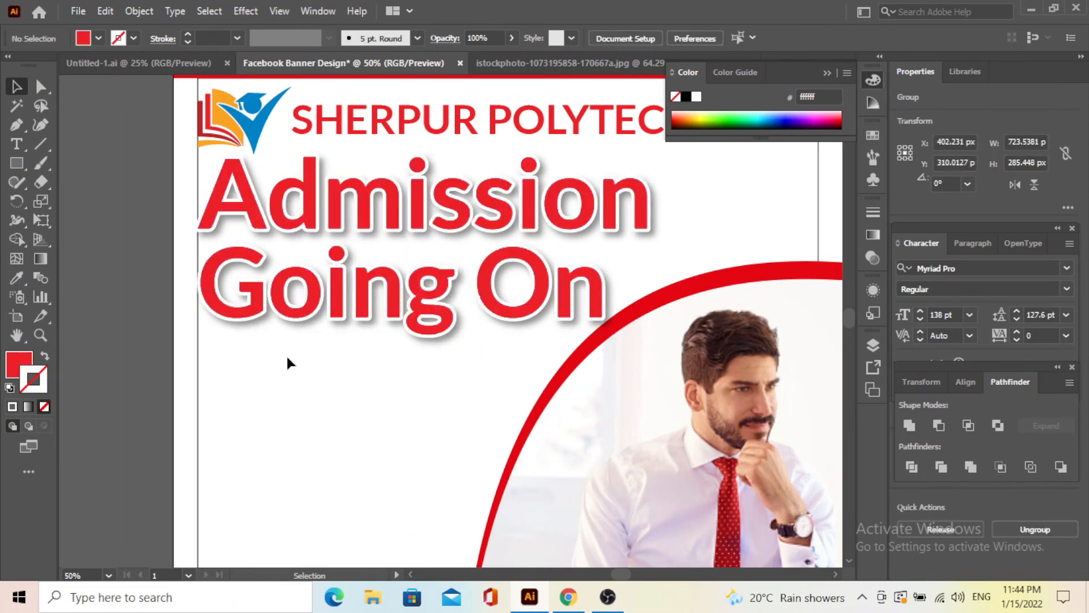
scroll(313, 339, down, 1)
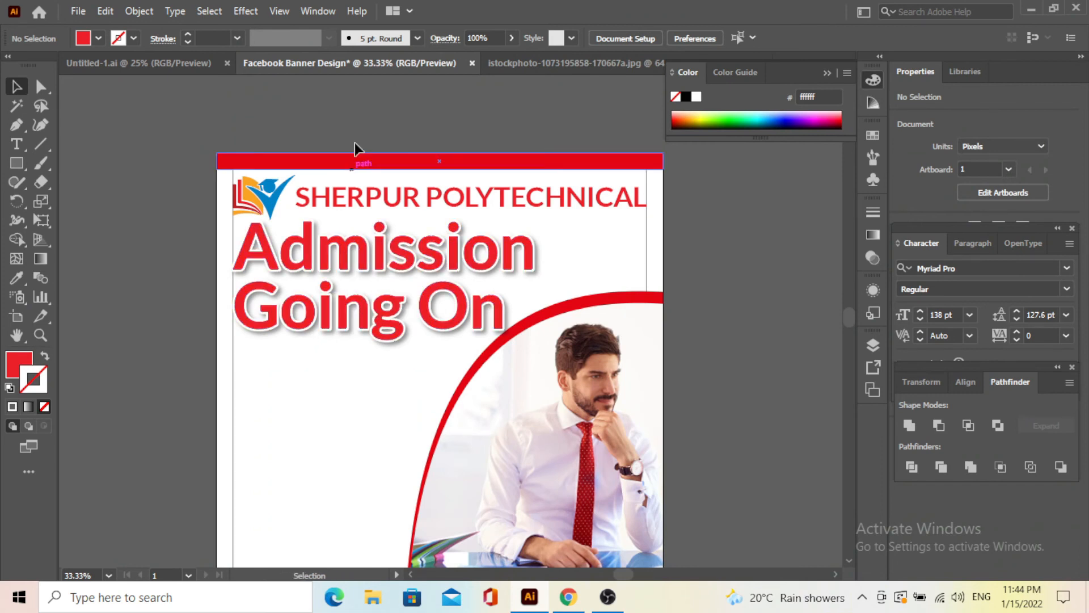
scroll(405, 280, down, 3)
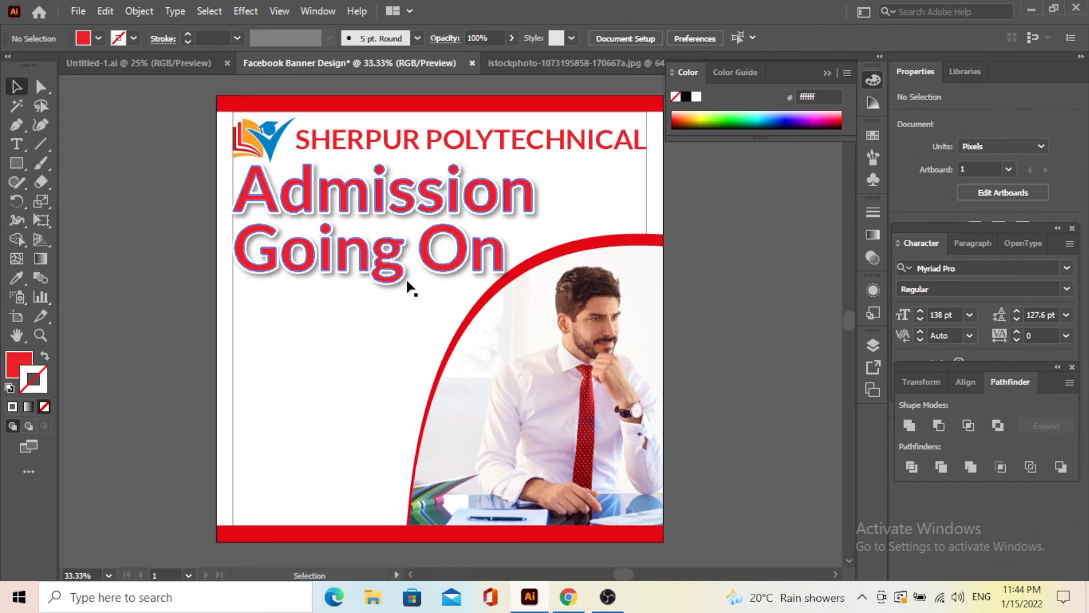
Step: Bring the Lorem ipsum paragraph from the Untitled-1.ai flyer into the Facebook Banner Design document
click(167, 61)
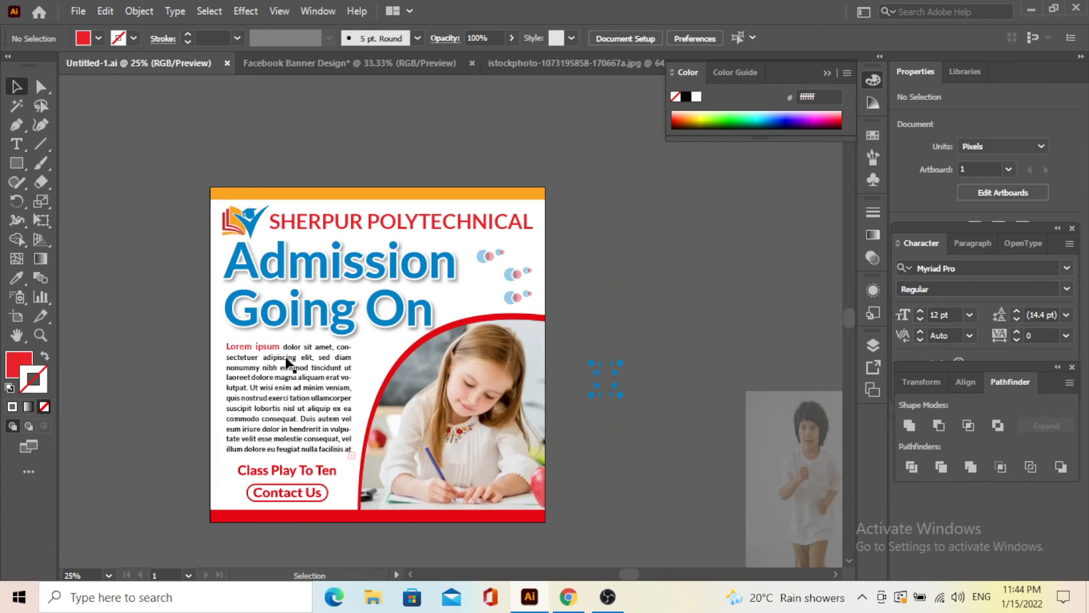
click(296, 379)
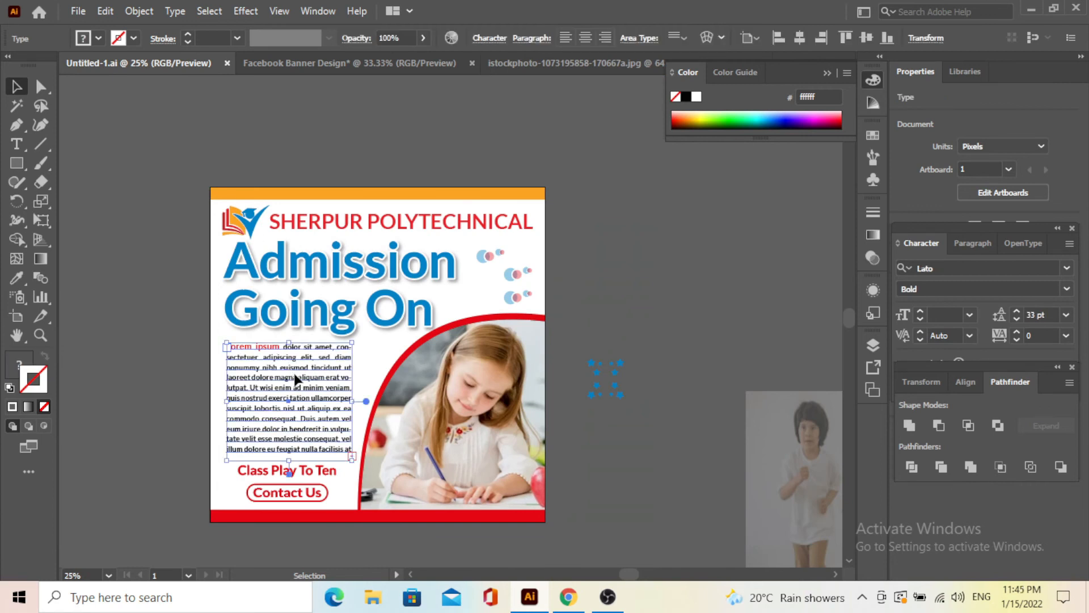
click(179, 205)
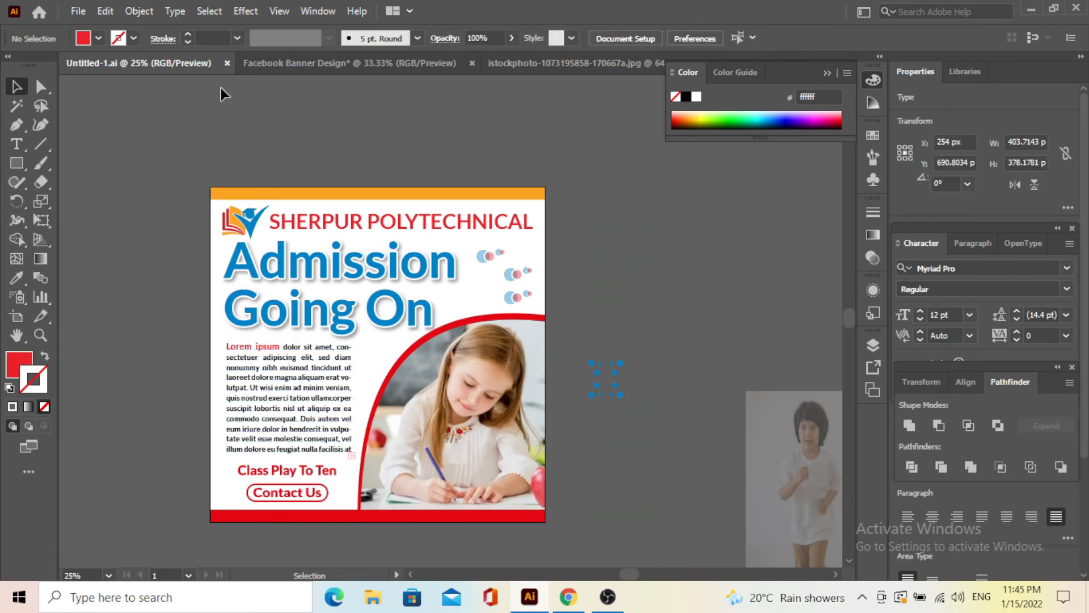
click(285, 59)
click(179, 59)
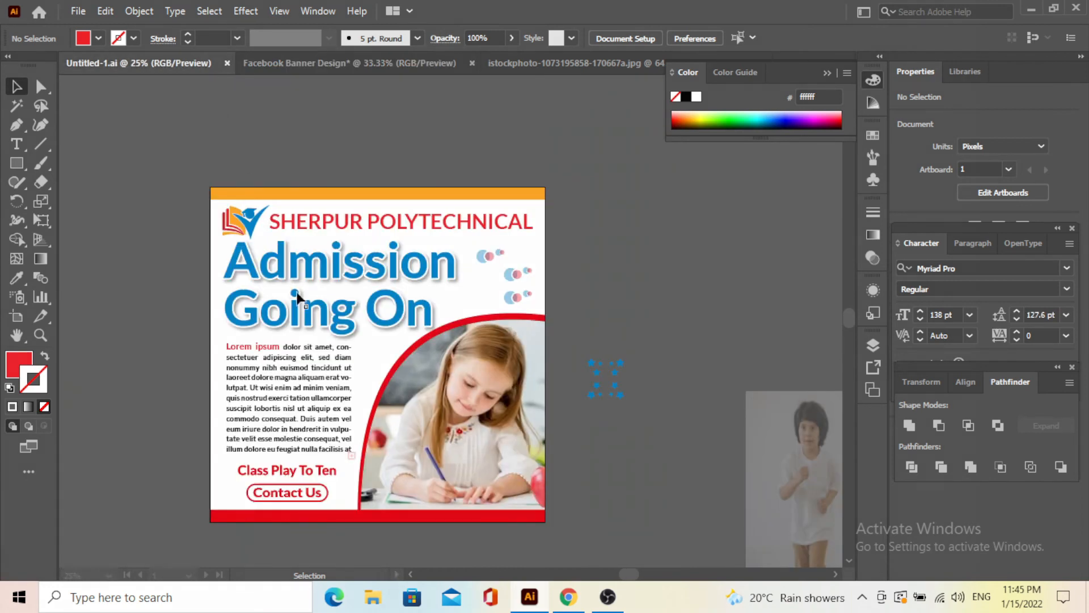
click(274, 376)
drag(290, 404, 343, 376)
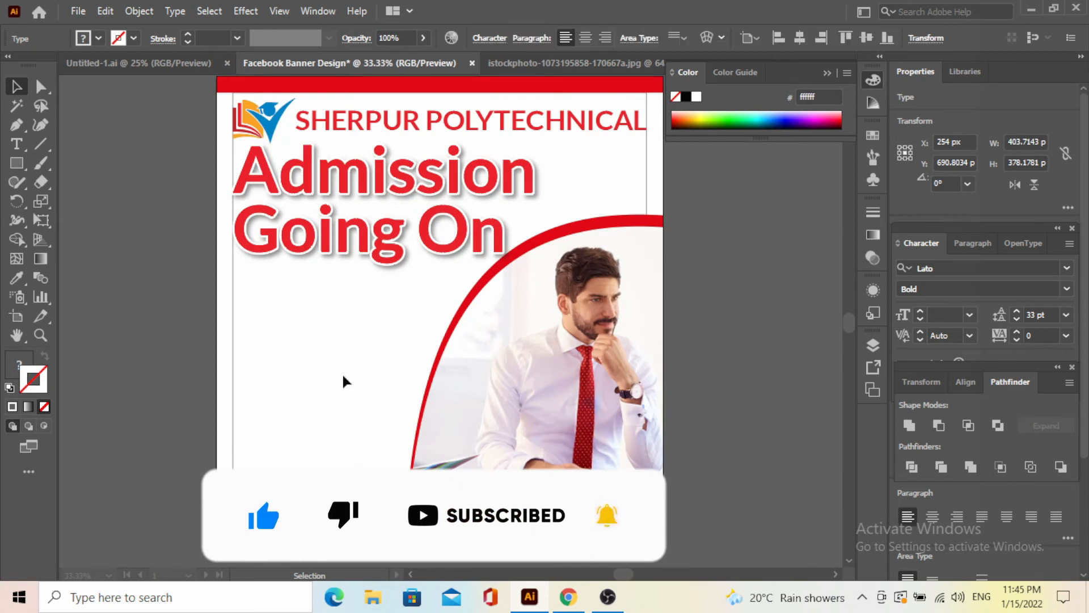